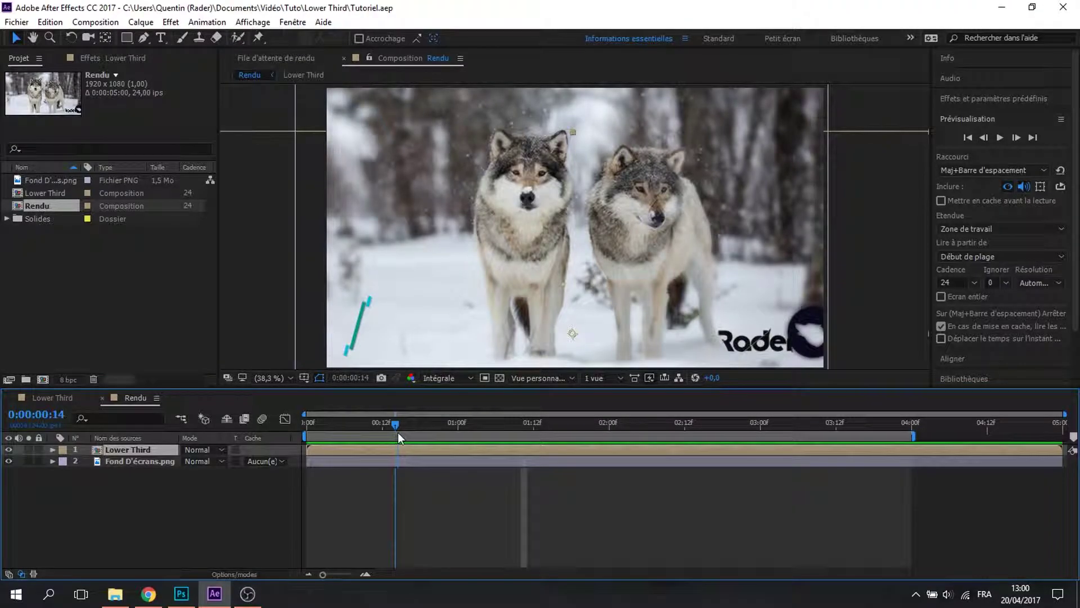
Preview the lower third animation in the Rendu composition, playing it and scrubbing through its first second
drag(452, 420, 352, 431)
key(space)
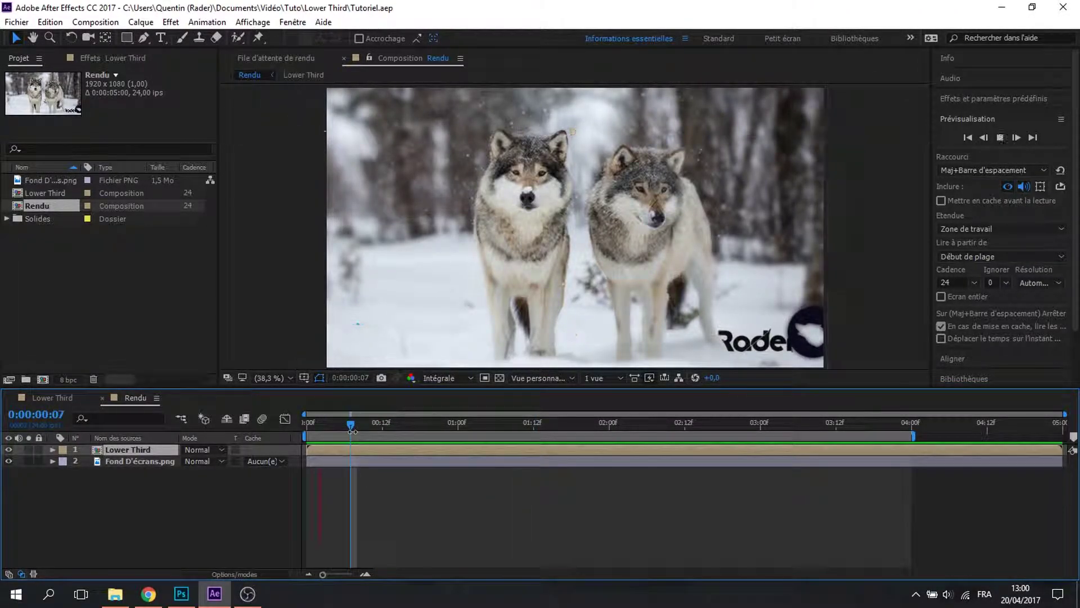
key(space)
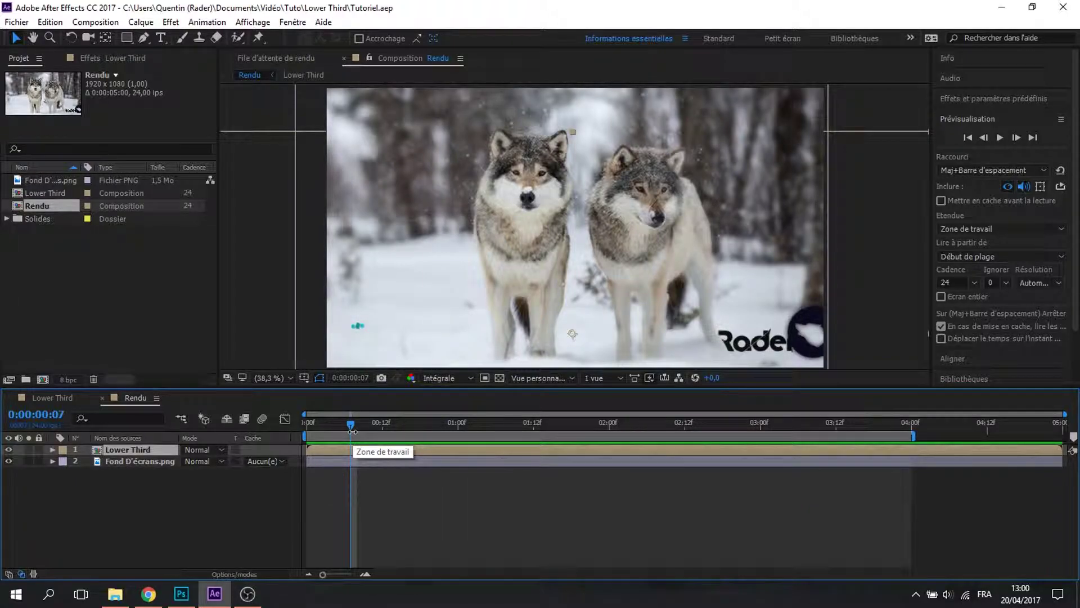
drag(352, 426, 458, 429)
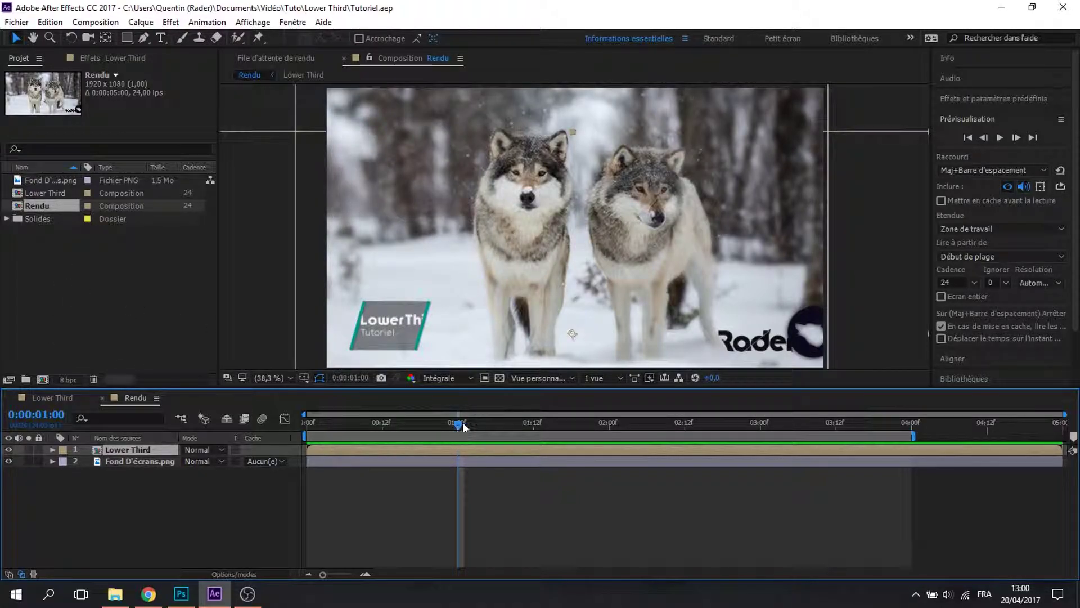
drag(461, 426, 496, 427)
Start a new composition named Tutoriel with the HDTV 1080 24 preset, 24 frames per second and a 0:00:05:00 duration
click(211, 491)
right_click(70, 290)
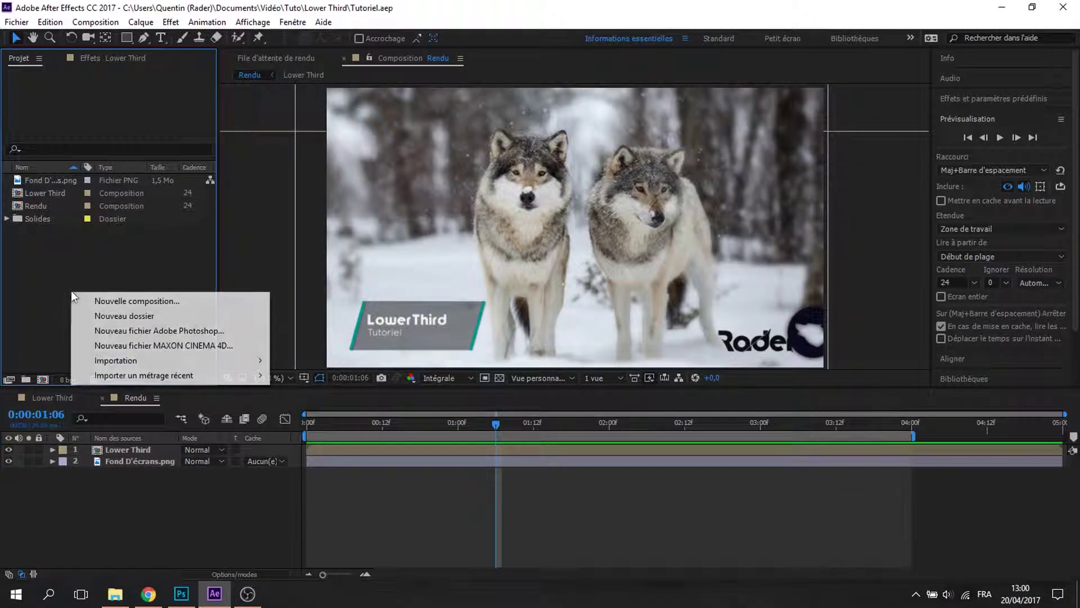
click(135, 297)
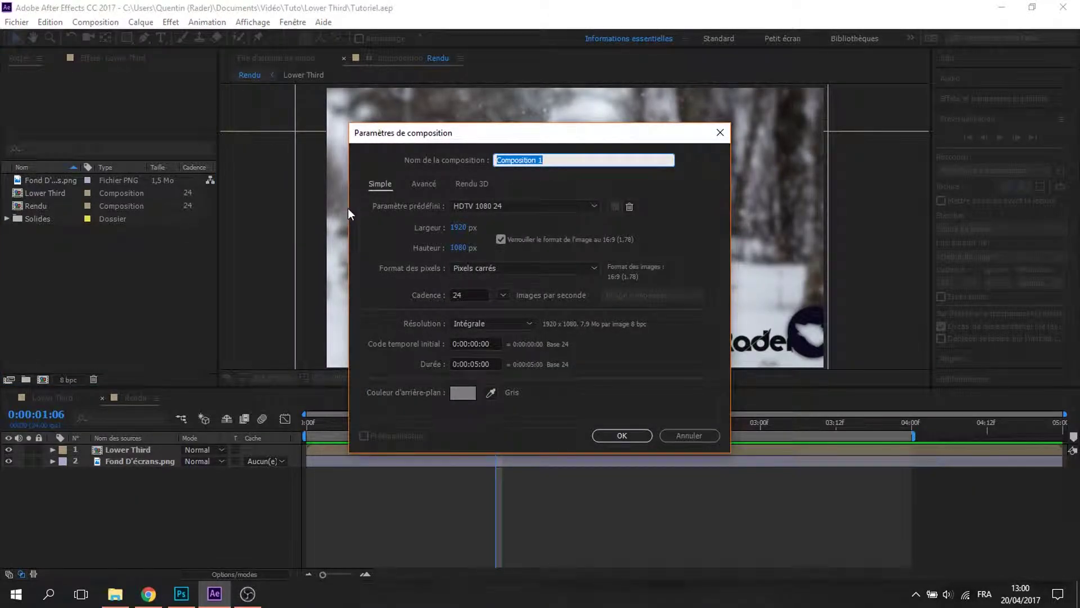
text(Tutoriel)
click(466, 295)
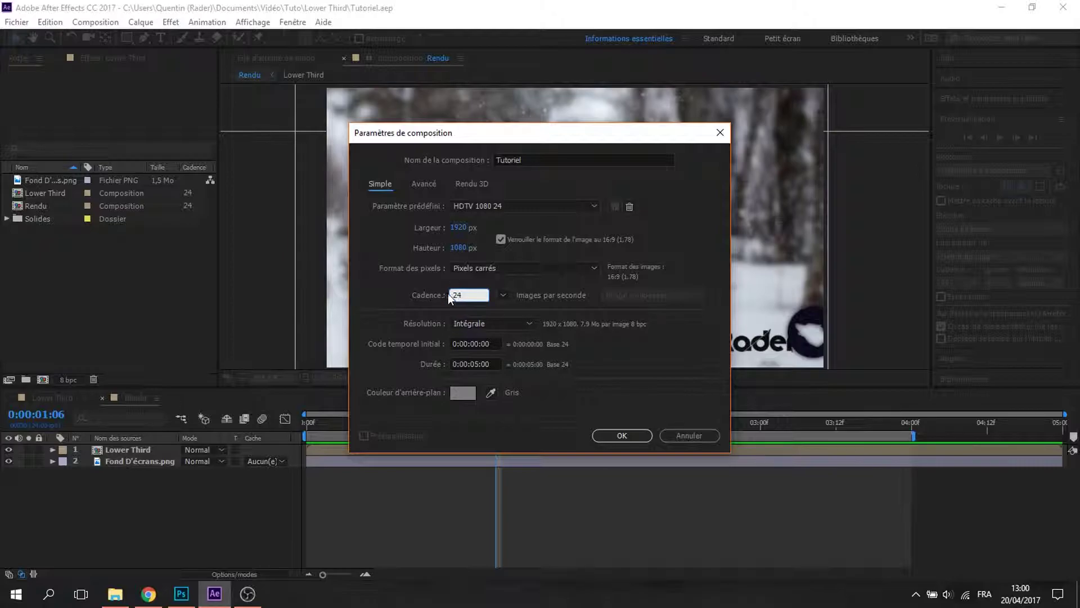
click(476, 363)
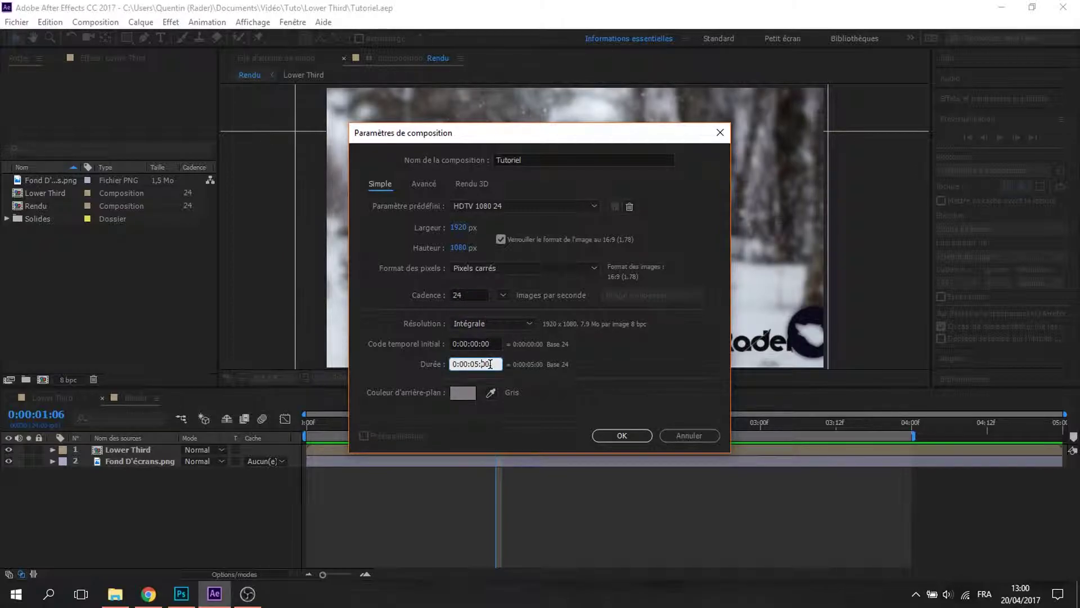
click(455, 364)
Set the new composition's background colour to black (000000) and create the composition
click(464, 397)
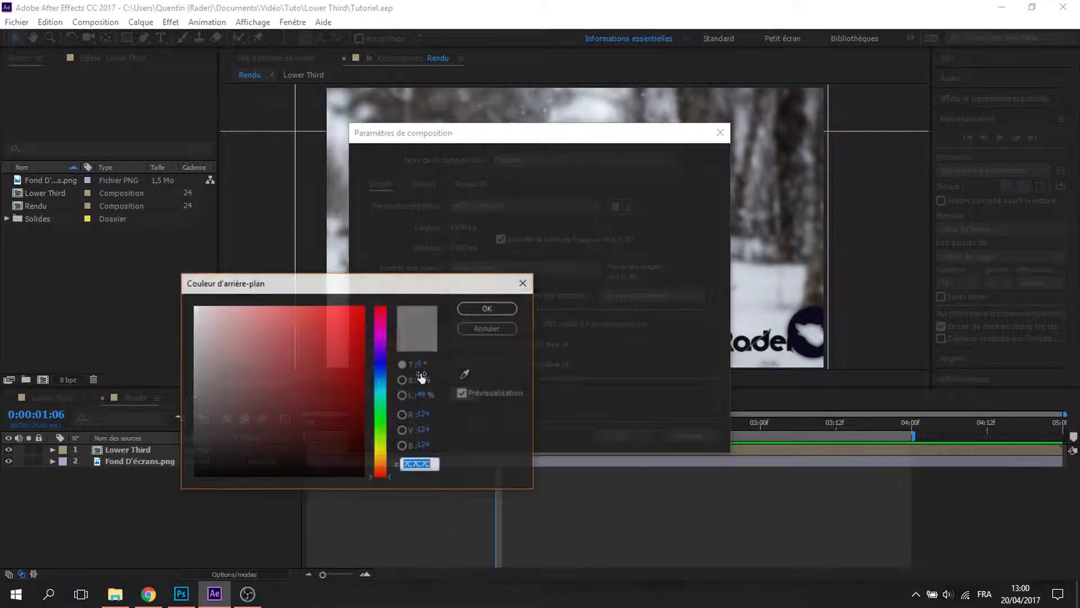
mouse_move(312, 370)
mouse_down()
mouse_move(195, 474)
mouse_move(185, 293)
mouse_move(80, 604)
mouse_up()
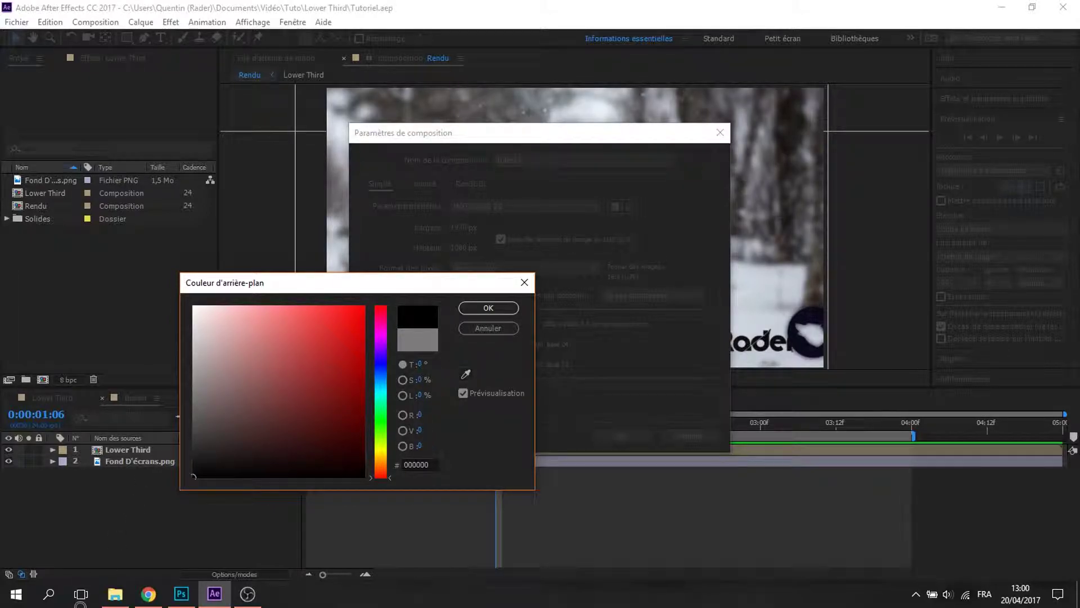
click(489, 308)
click(617, 436)
Add Fond D'écrans.png to the Tutoriel composition, then enlarge and reposition it to fill the whole frame
drag(42, 180, 107, 479)
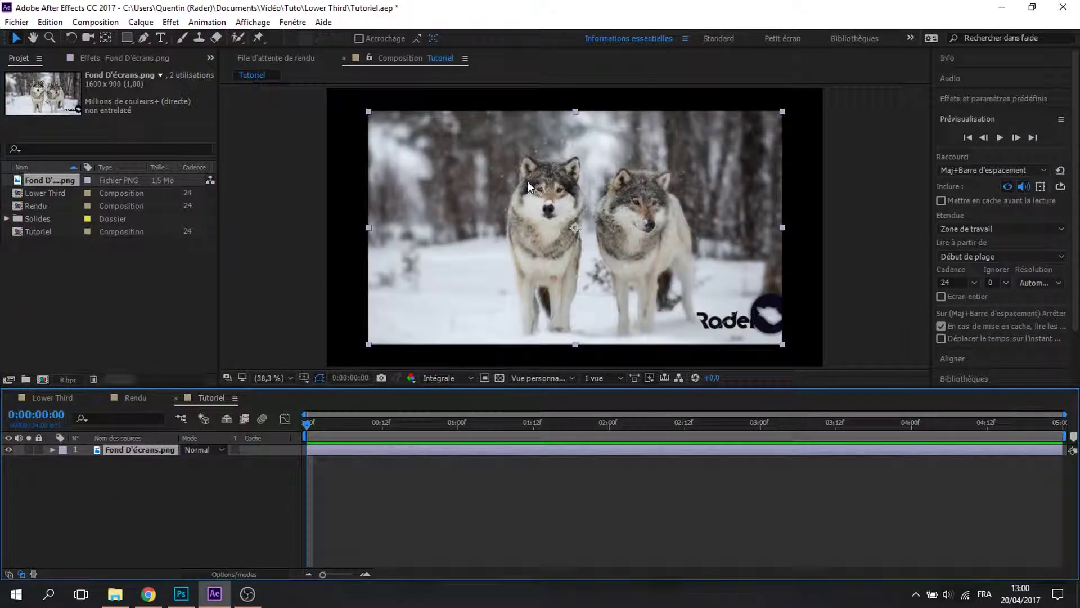
drag(367, 110, 308, 80)
drag(427, 178, 434, 203)
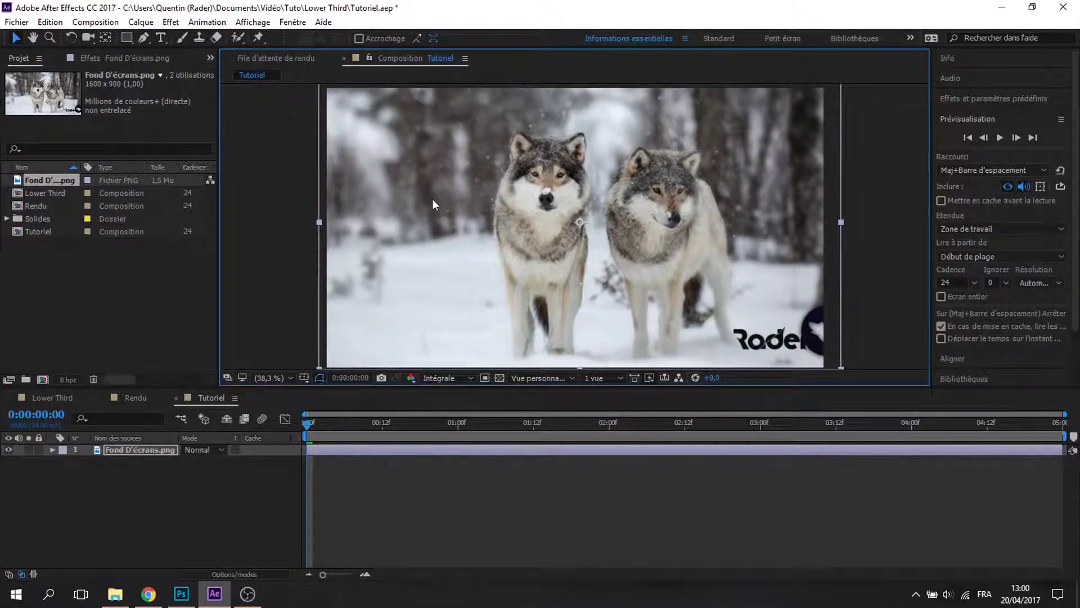
click(166, 483)
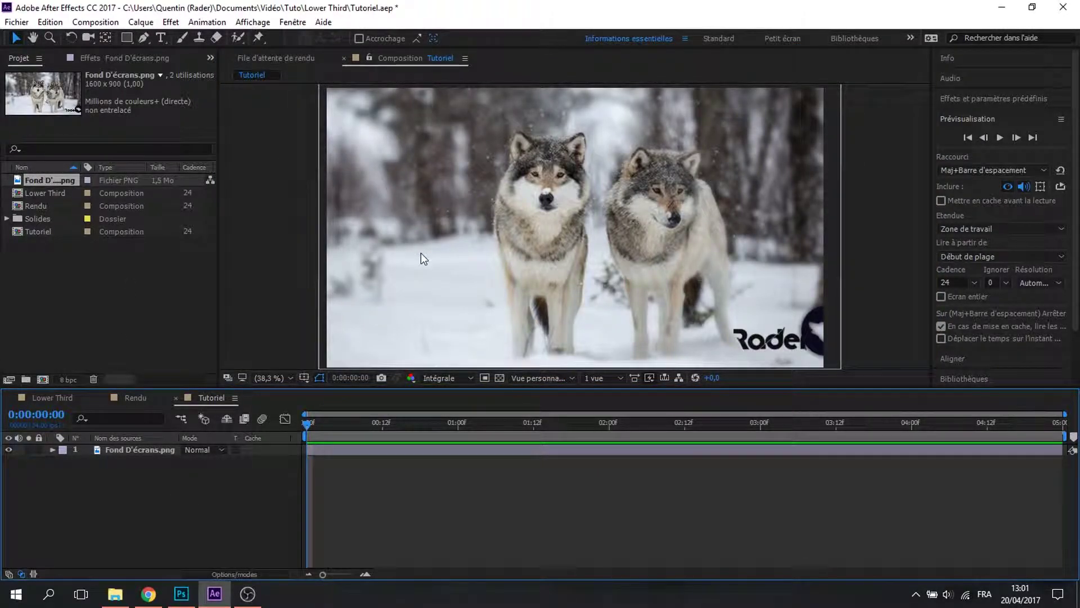
Show the Titre/Action sécurisés guides over the composition and hide them again
click(304, 377)
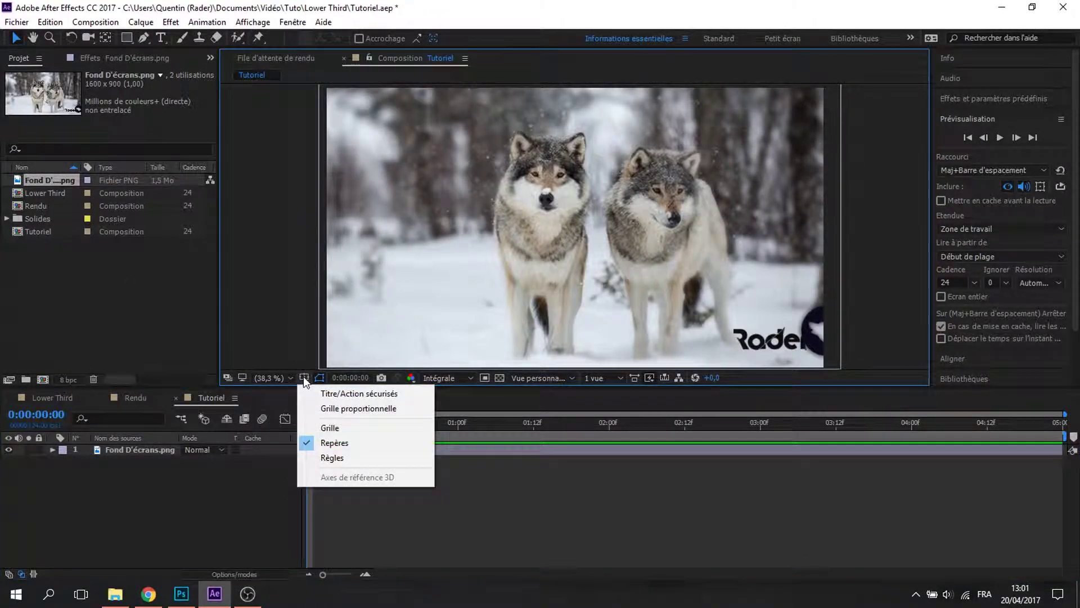
click(360, 392)
click(304, 377)
click(360, 393)
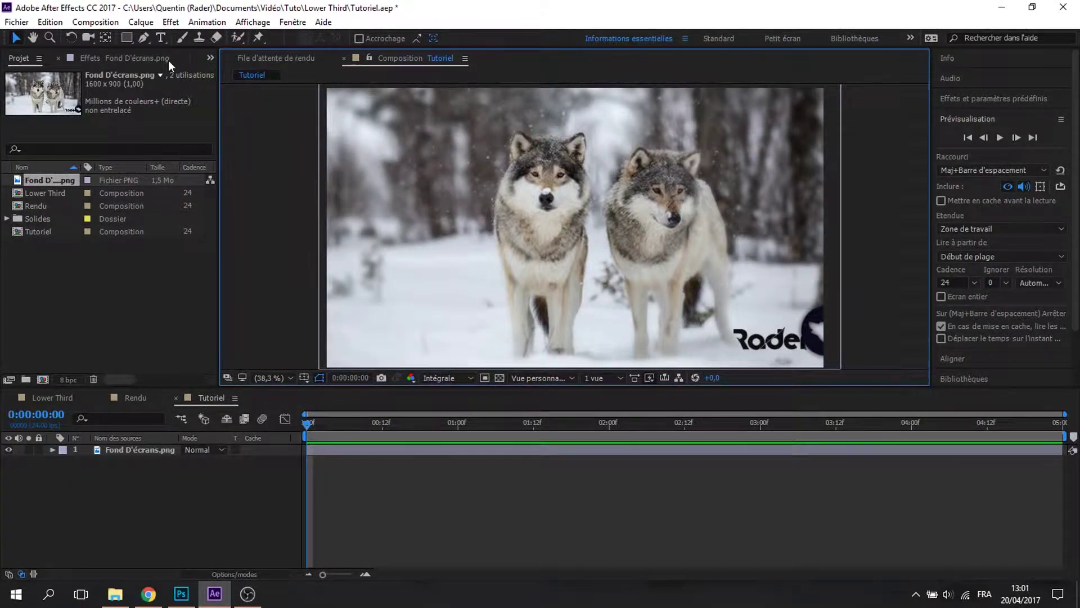
Draw a short slanted line with the Pen tool on a new shape layer, over the background beside the first wolf
click(145, 38)
click(120, 467)
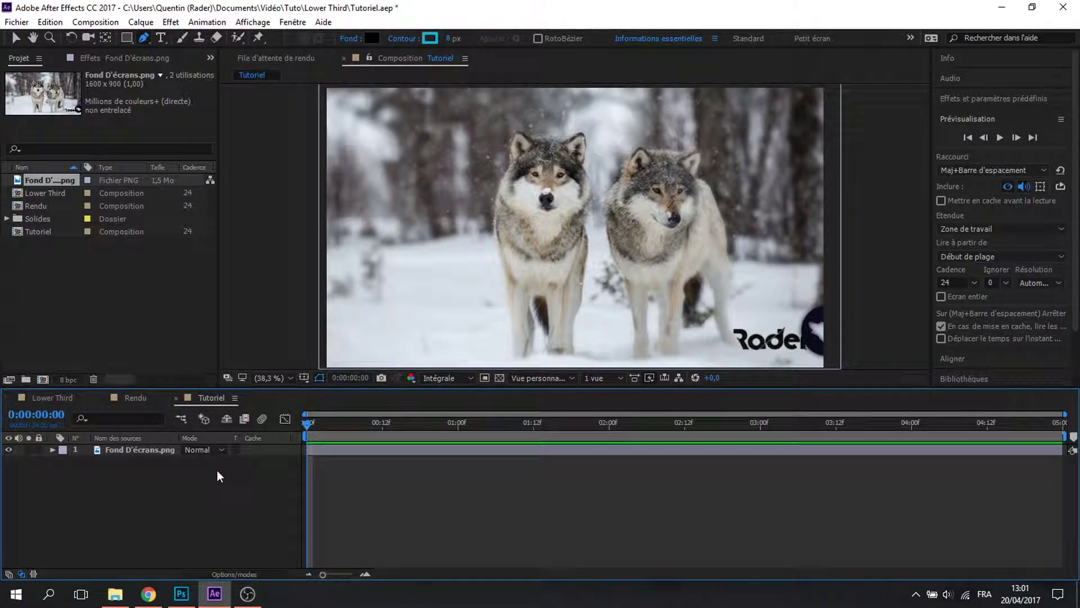
click(141, 450)
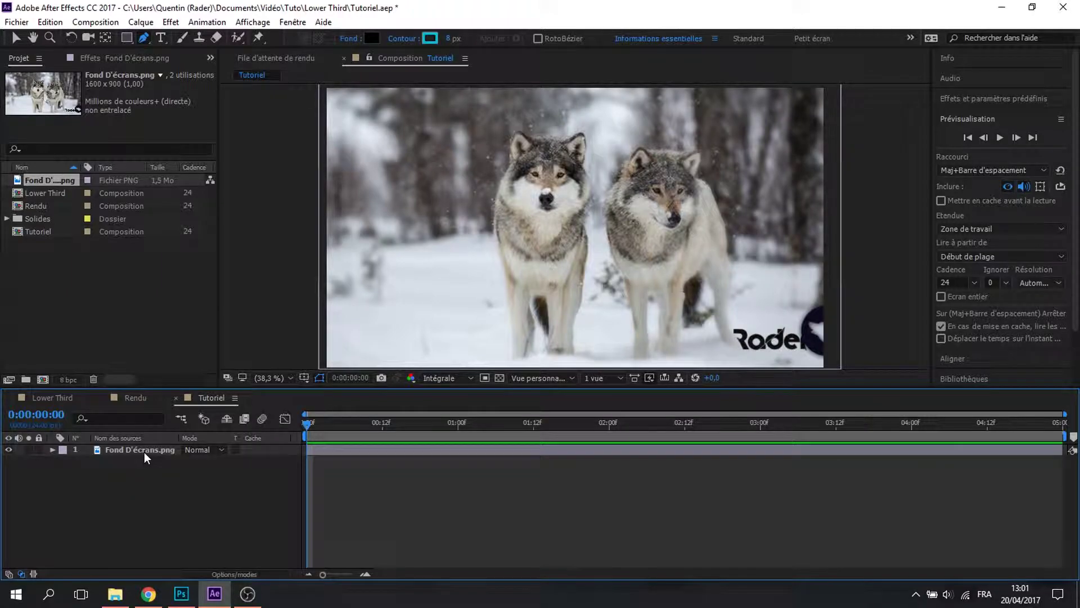
click(139, 489)
key(slash)
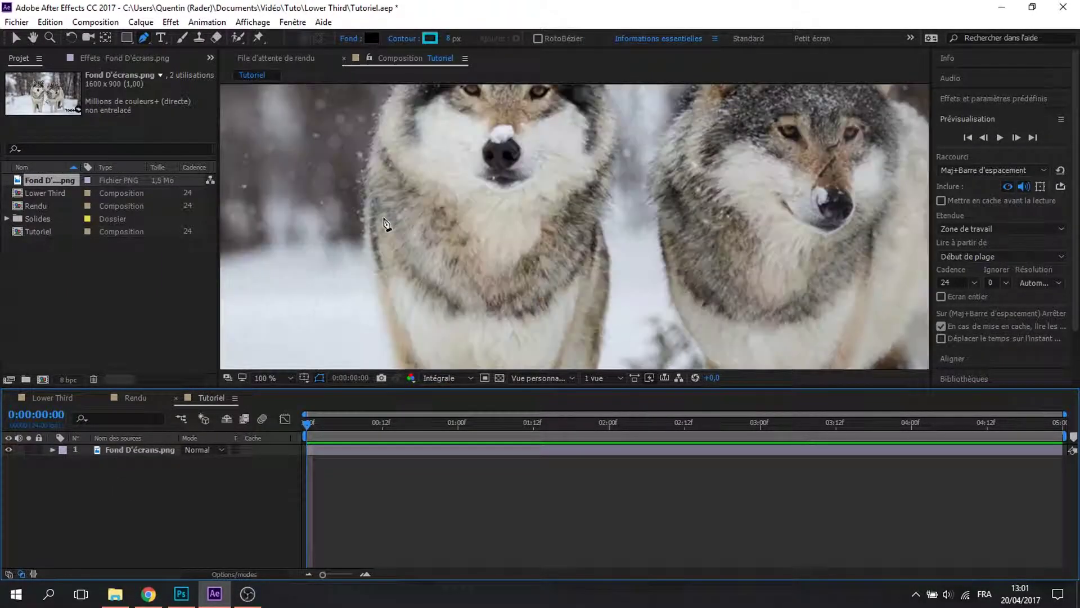
drag(338, 218, 560, 223)
scroll(583, 229, down, 1)
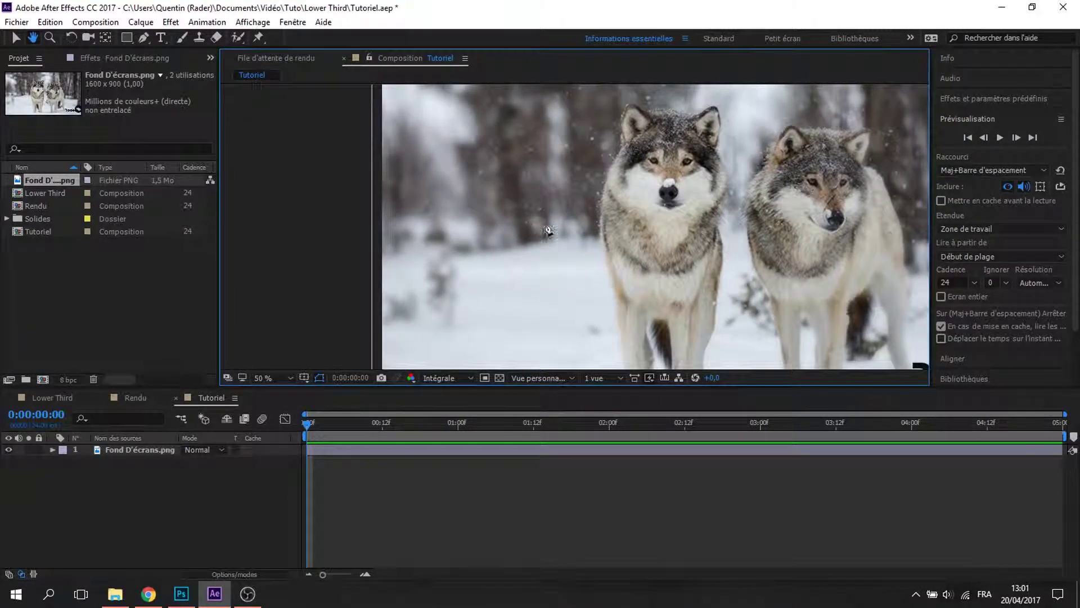
click(508, 197)
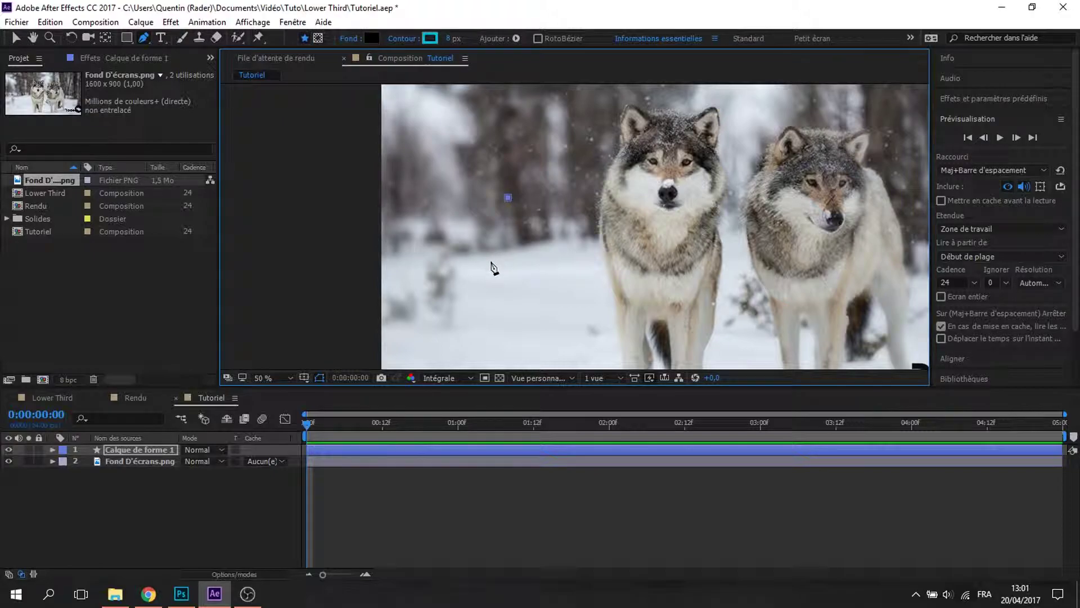
click(489, 260)
mouse_move(490, 259)
mouse_down()
mouse_move(498, 267)
mouse_move(494, 254)
mouse_up()
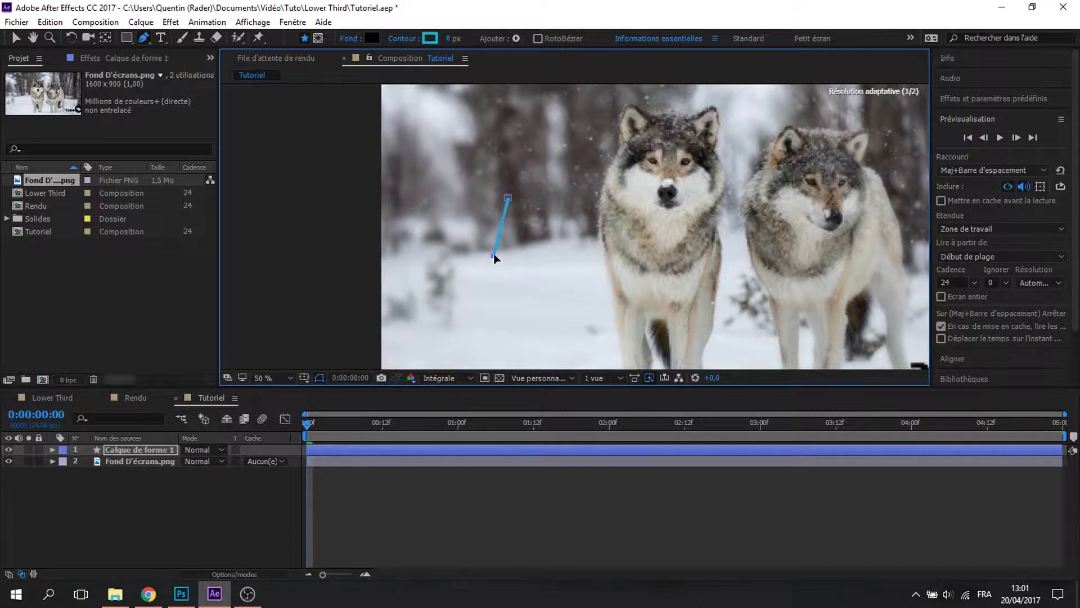
click(284, 501)
click(248, 449)
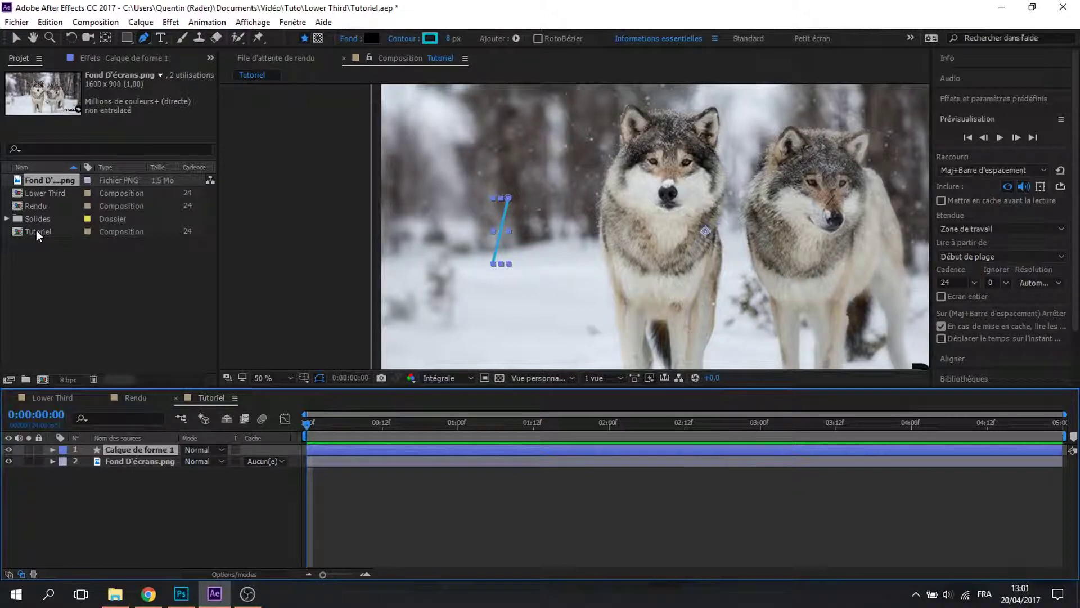
Examine the stroke colour of Calque de forme 1 in the Lower Third composition without changing it
double_click(33, 206)
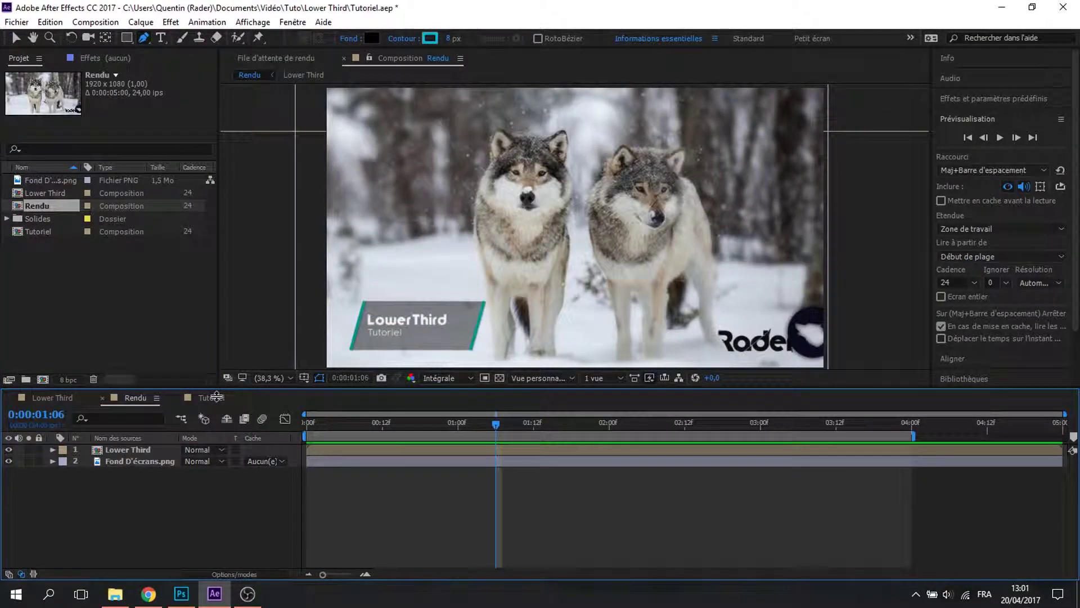
click(110, 453)
click(40, 196)
double_click(44, 197)
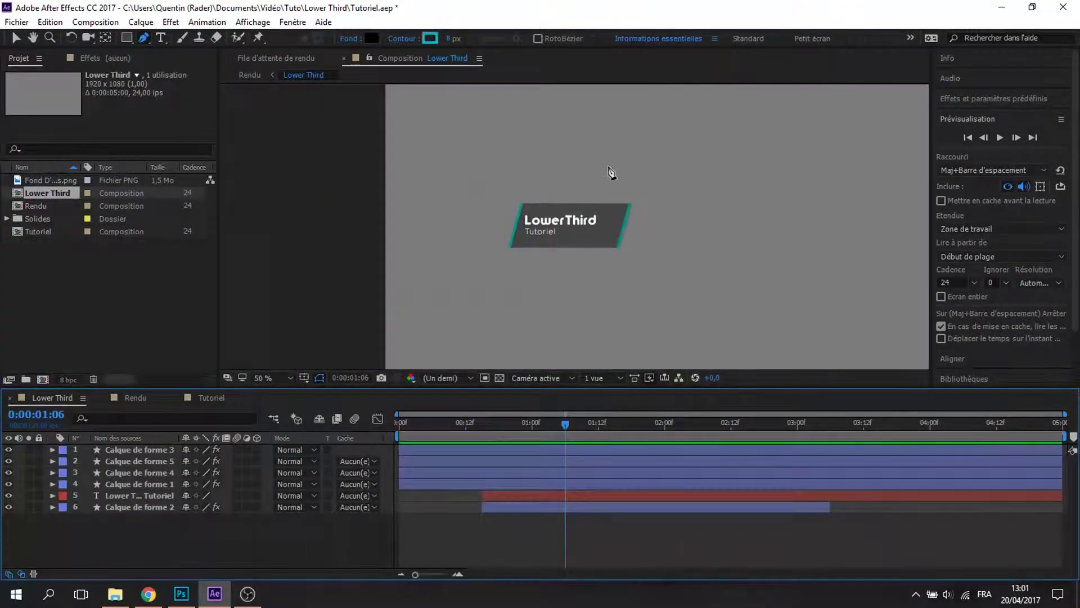
click(131, 460)
click(129, 485)
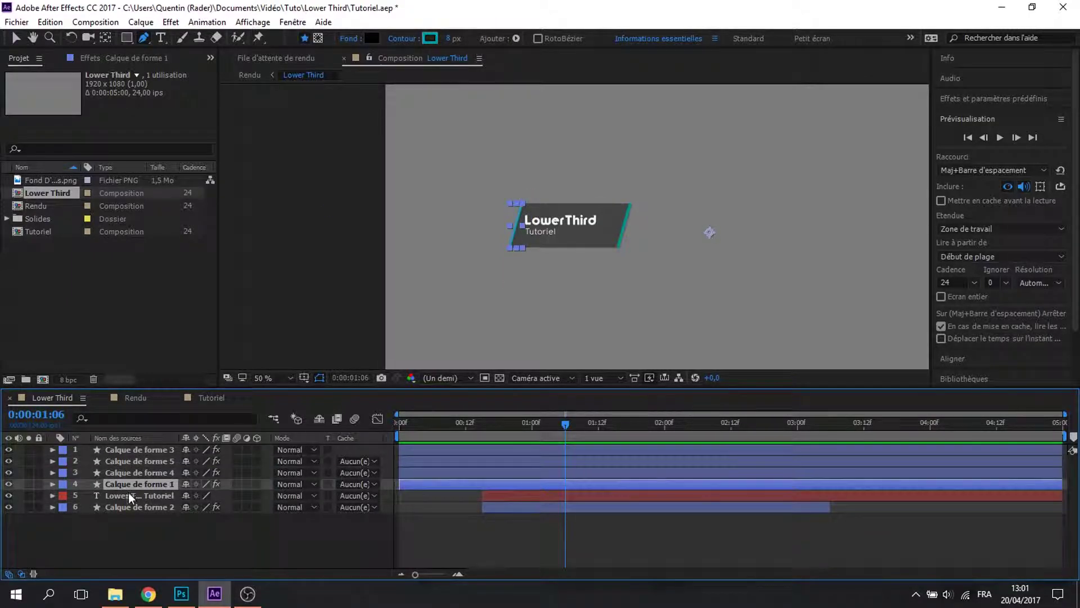
click(433, 37)
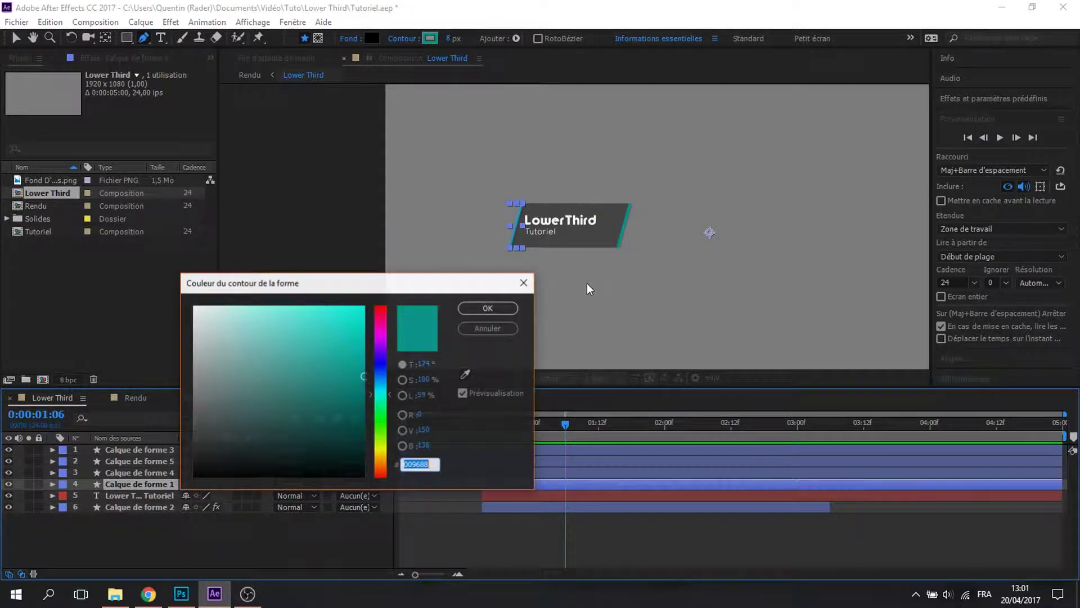
click(475, 326)
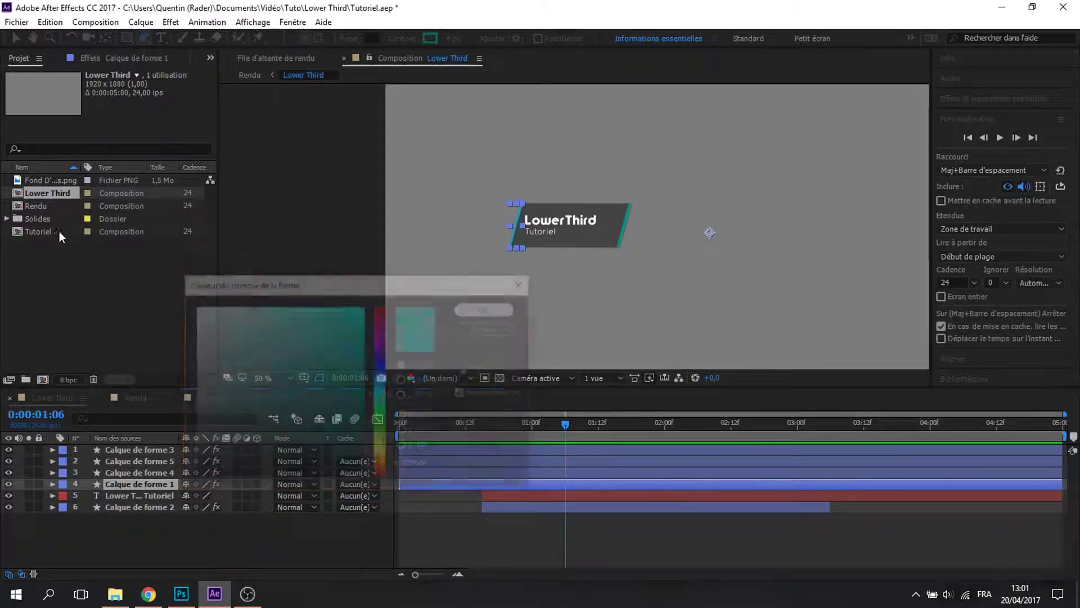
Return to the Tutoriel composition and set the slanted line's stroke colour to 009688
double_click(35, 231)
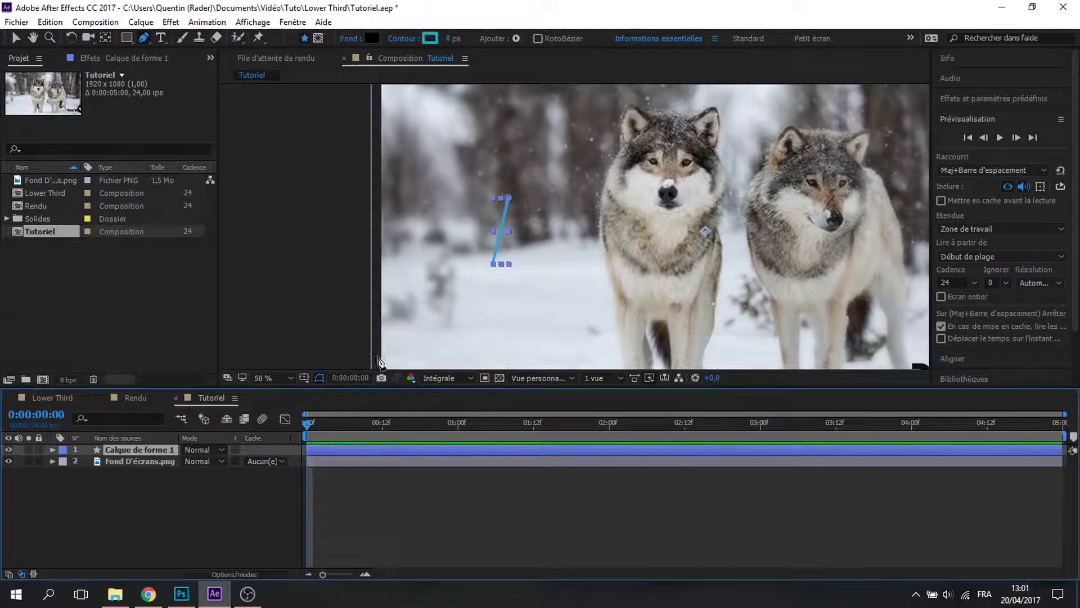
click(430, 40)
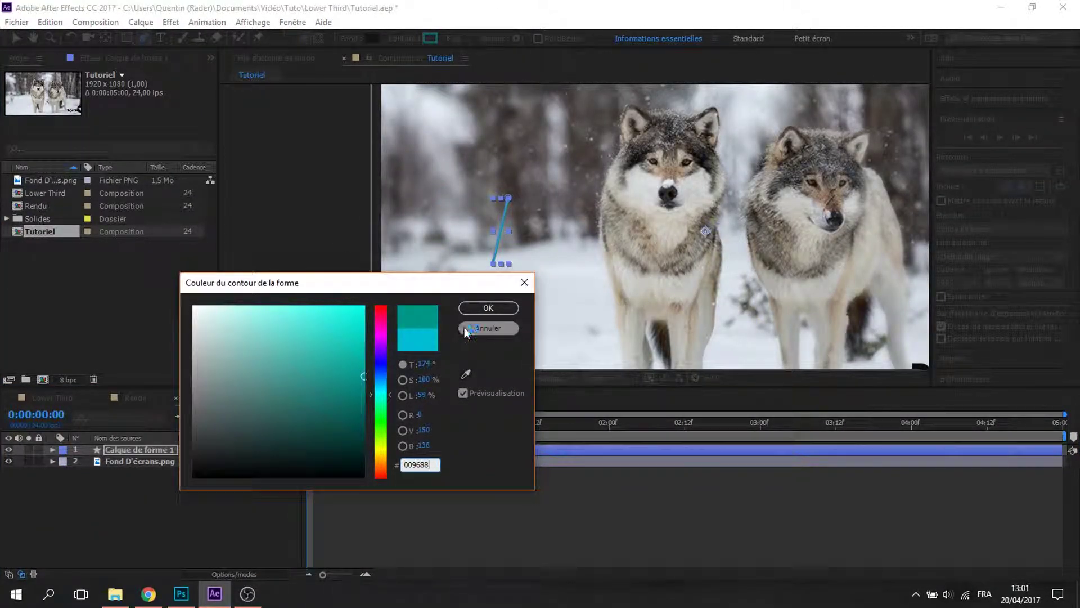
click(481, 308)
click(234, 513)
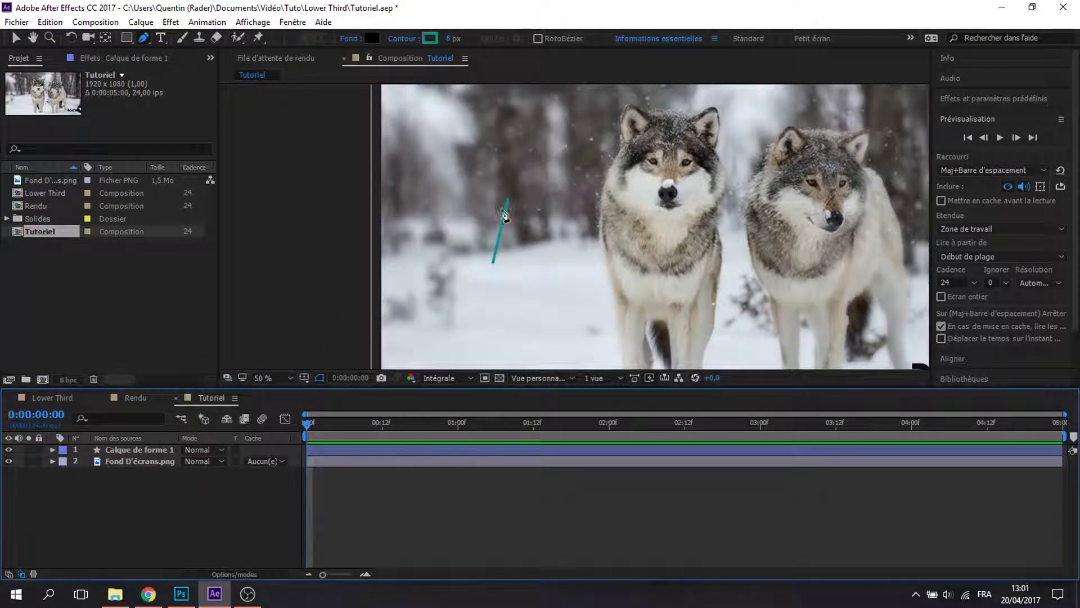
Add the Raccorder les tracés operation to the contents of the Calque de forme 1 shape layer
scroll(532, 239, up, 2)
click(108, 453)
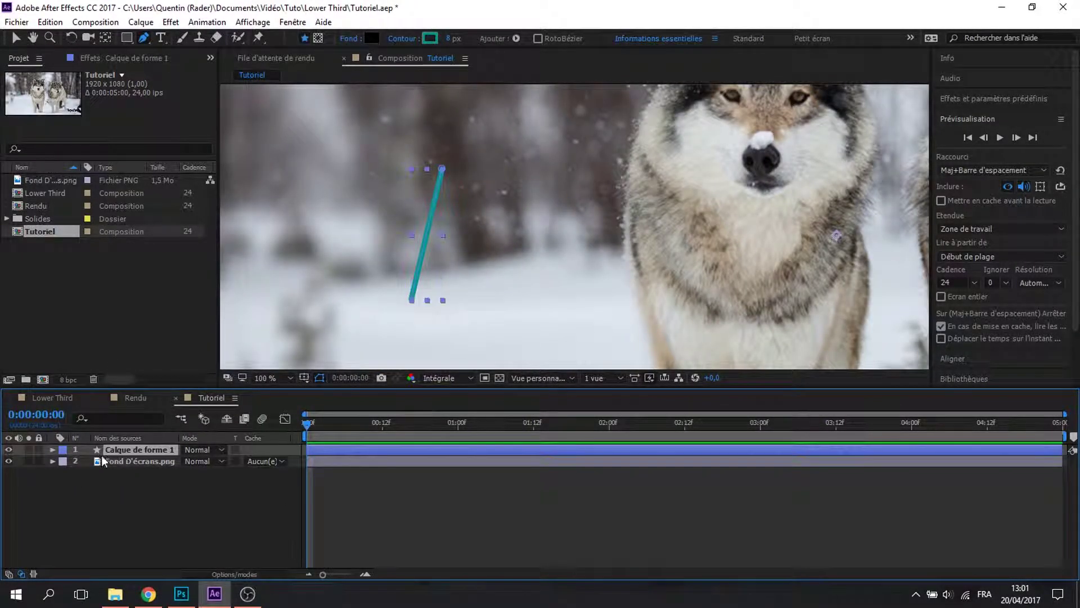
click(53, 450)
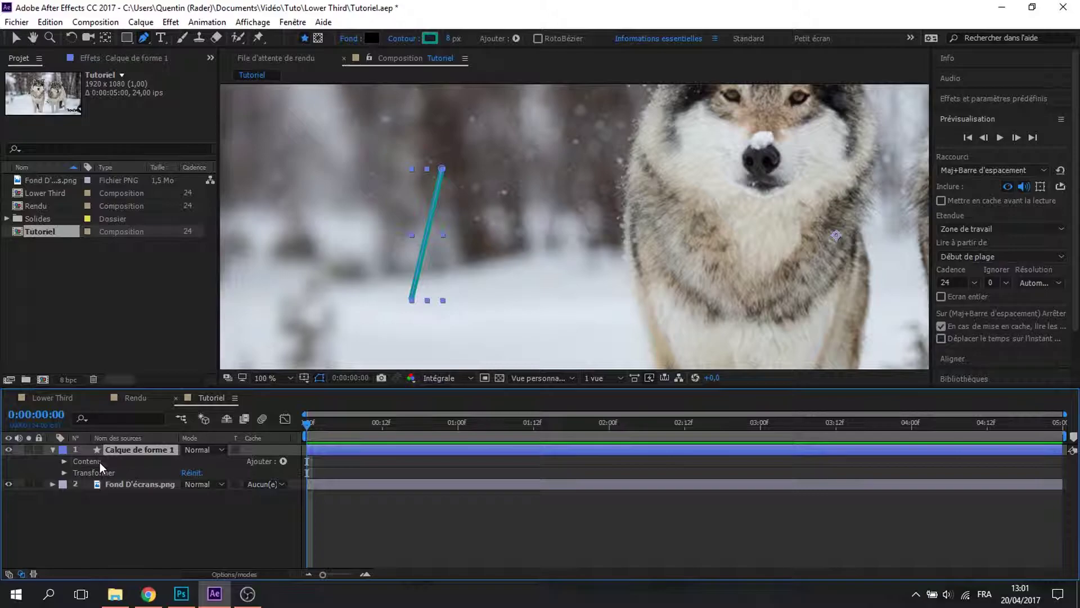
click(100, 462)
click(64, 461)
click(64, 462)
click(63, 473)
click(63, 473)
click(82, 472)
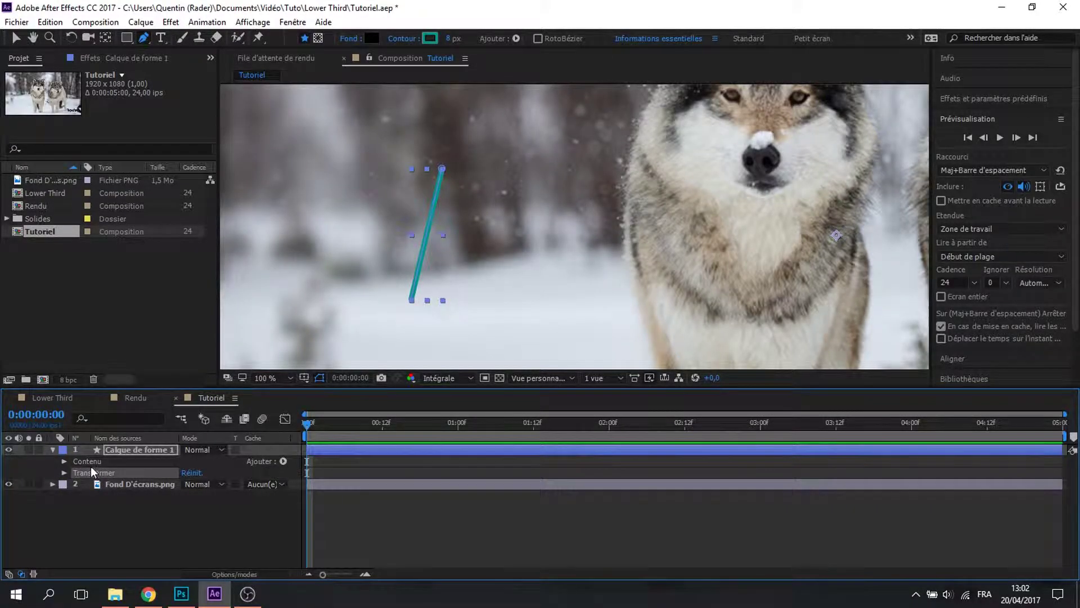
click(65, 461)
click(83, 473)
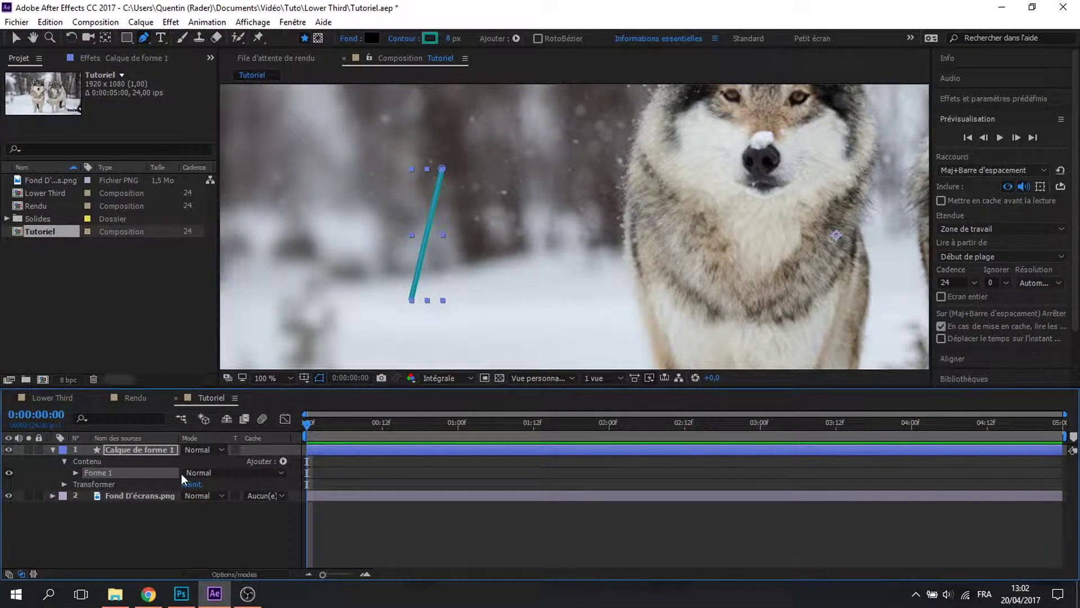
click(284, 460)
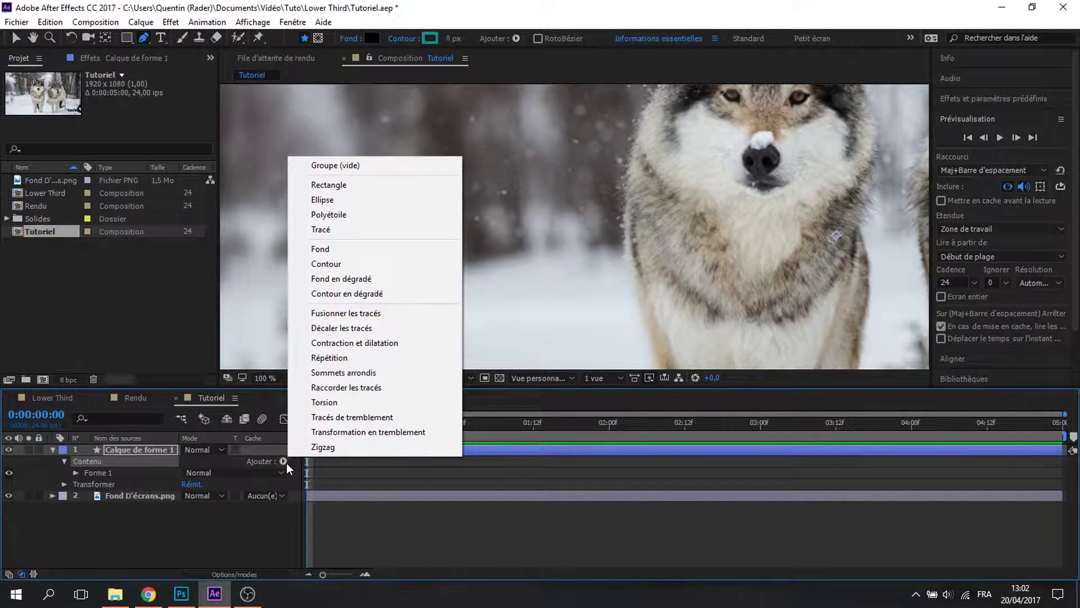
click(326, 387)
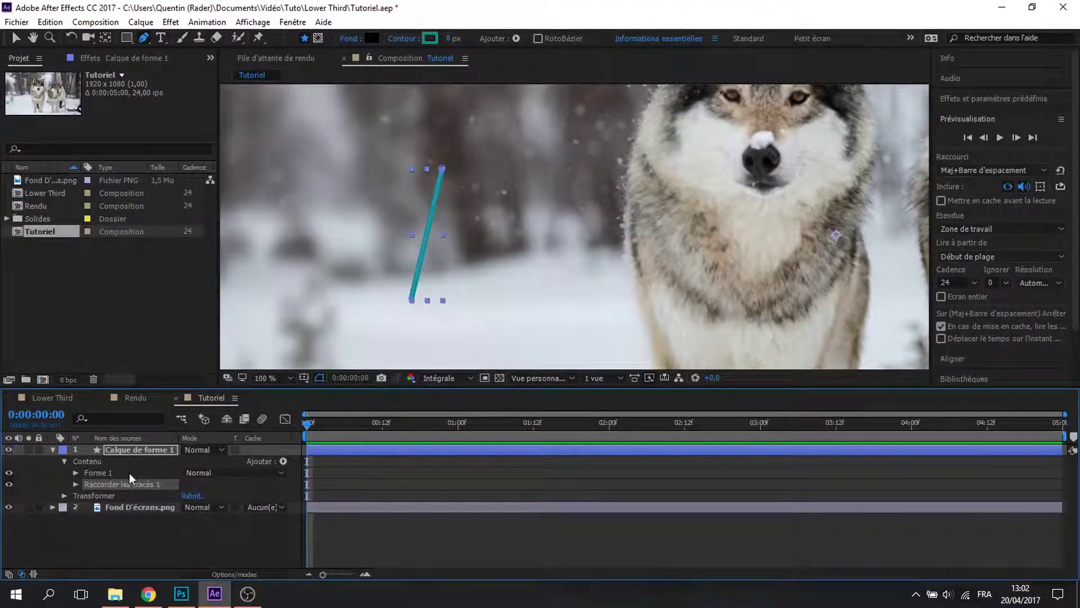
Try trimming both ends of the line in Raccorder les tracés 1, with Début at 20% and Fin at 61%
click(74, 483)
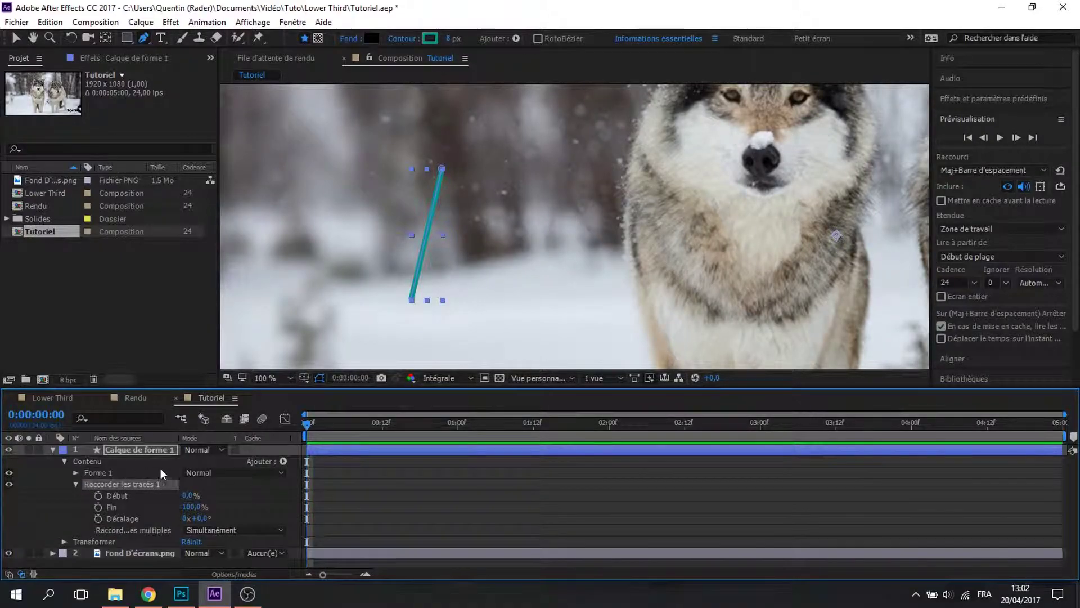
key(space)
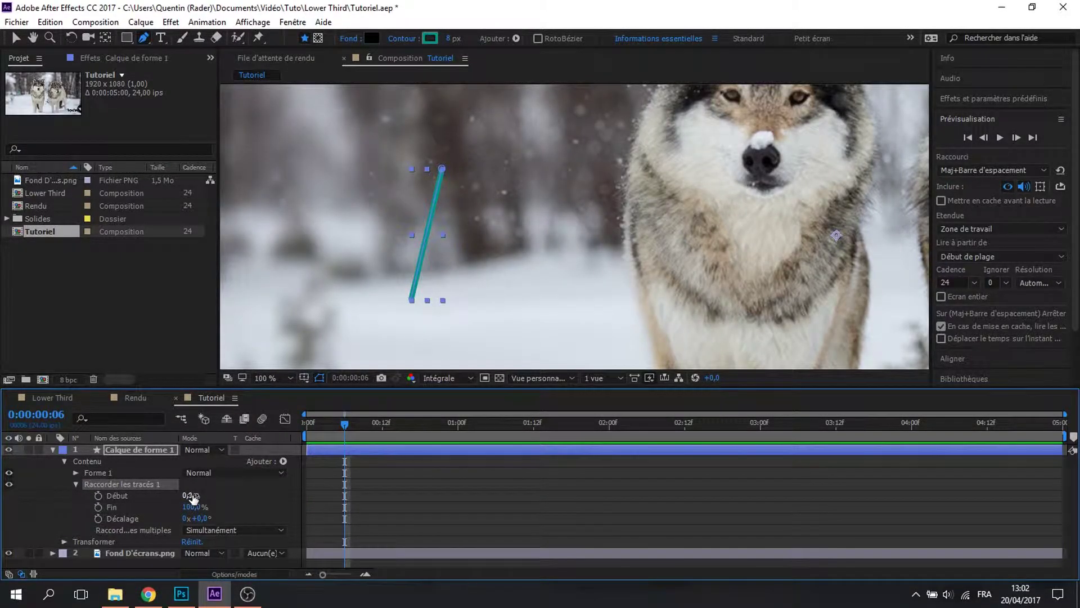
drag(191, 495, 201, 495)
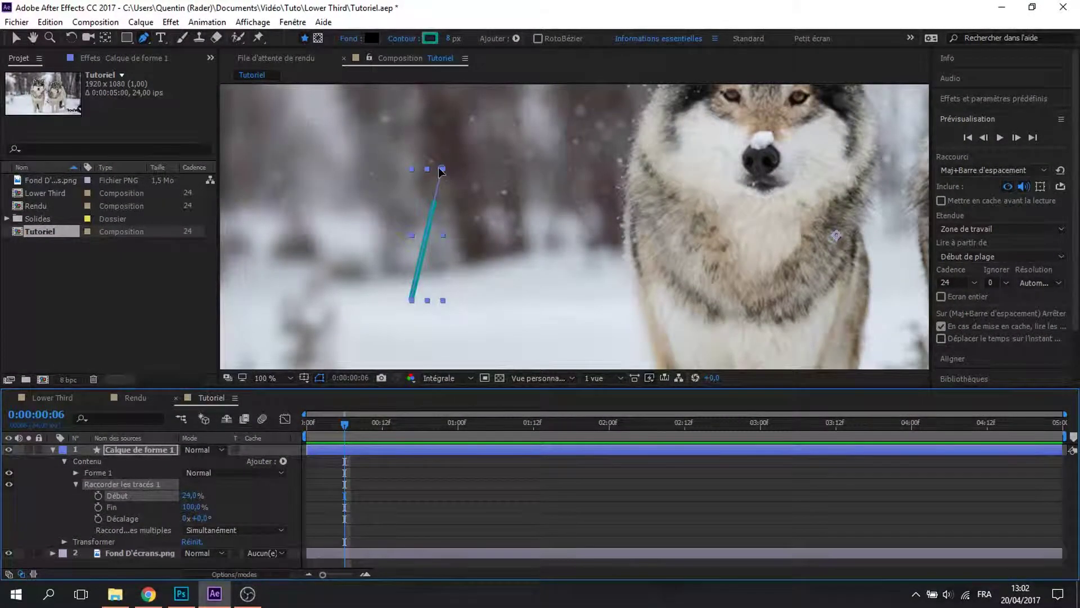
drag(186, 495, 204, 512)
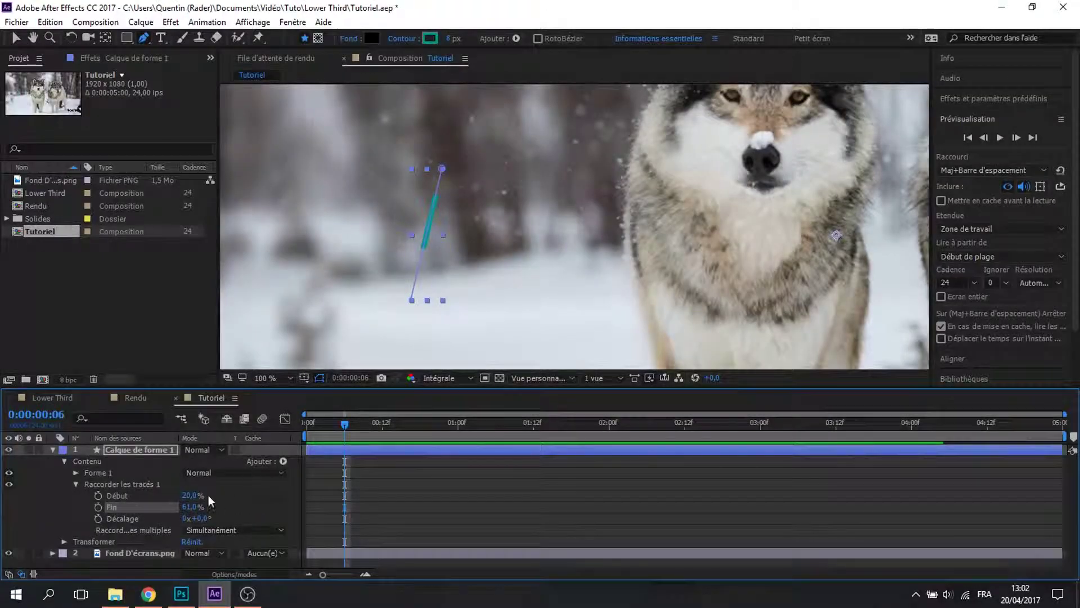
At the first frame, set both Début and Fin of Raccorder les tracés 1 to 50%
drag(346, 425, 310, 439)
click(189, 495)
text(0)
key(Return)
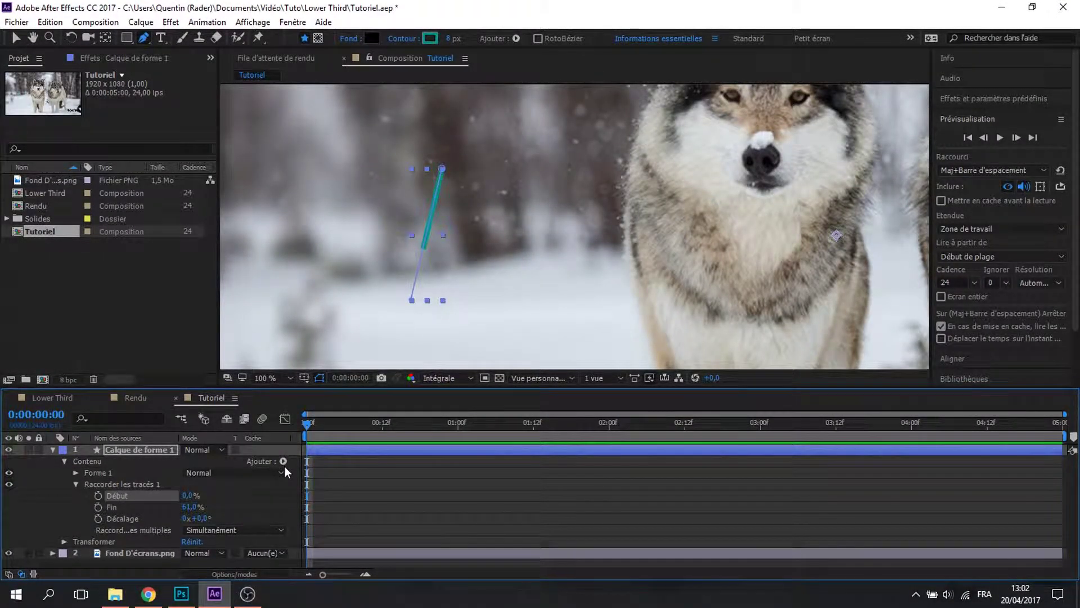
click(185, 495)
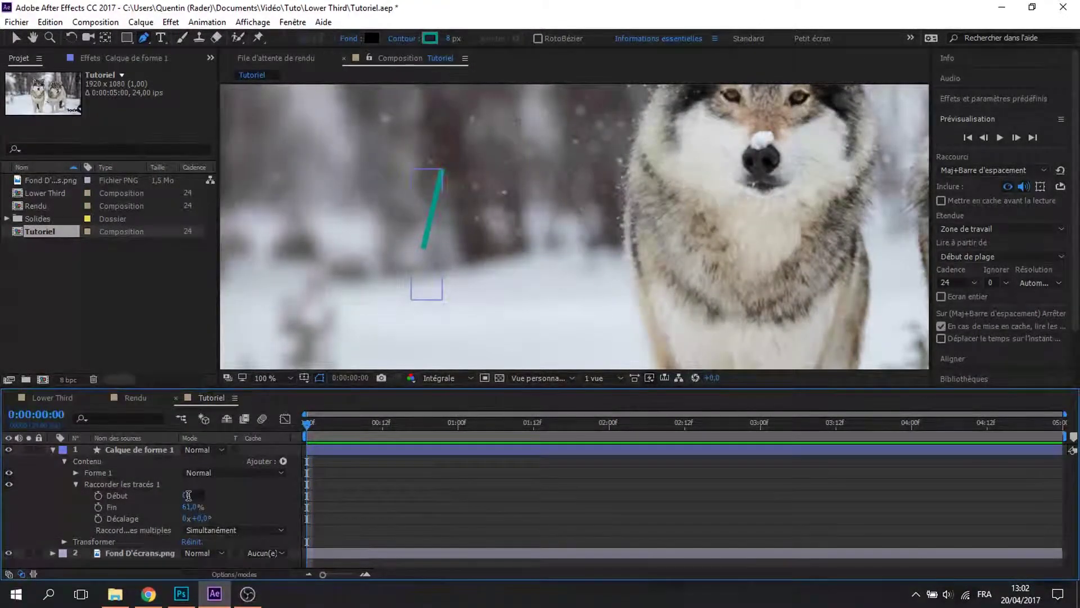
text(50)
key(Return)
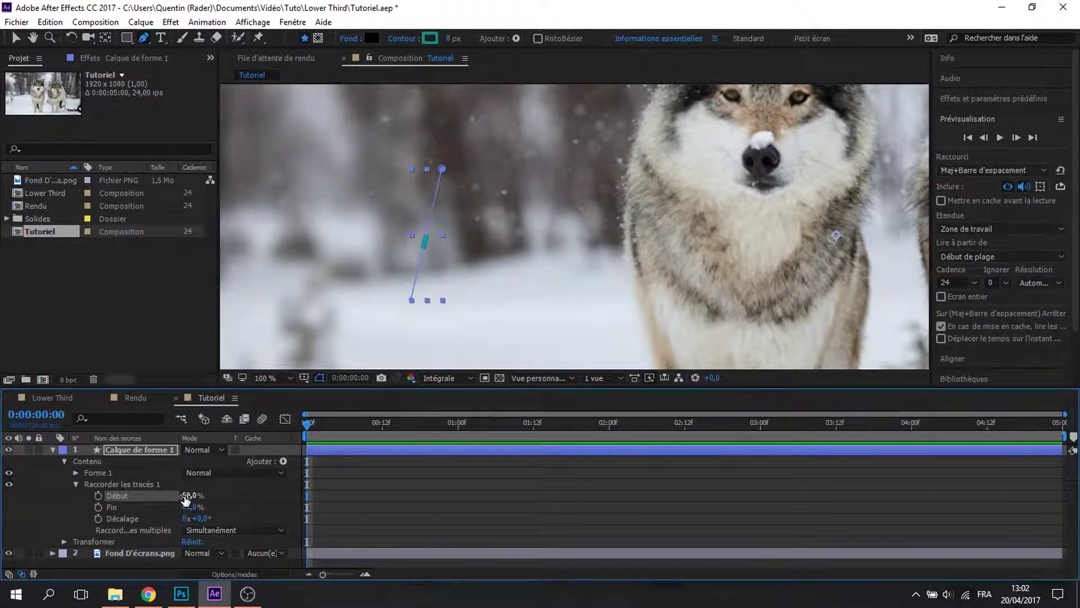
click(191, 507)
text(50)
key(Return)
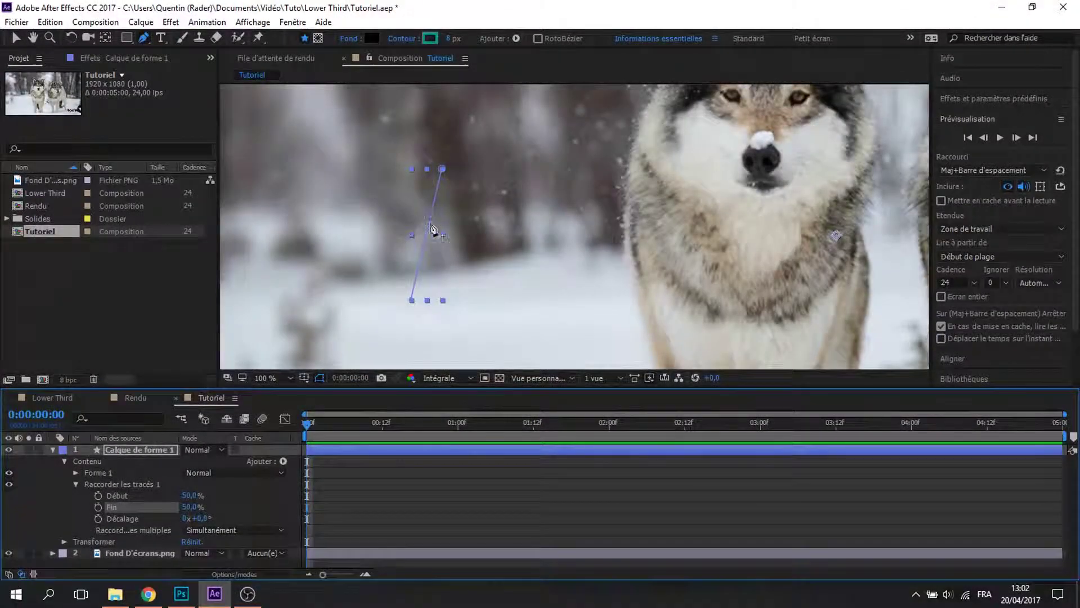
Keyframe Début and Fin at the first frame, and set them to 0% and 100% at frame 10
click(99, 495)
click(99, 507)
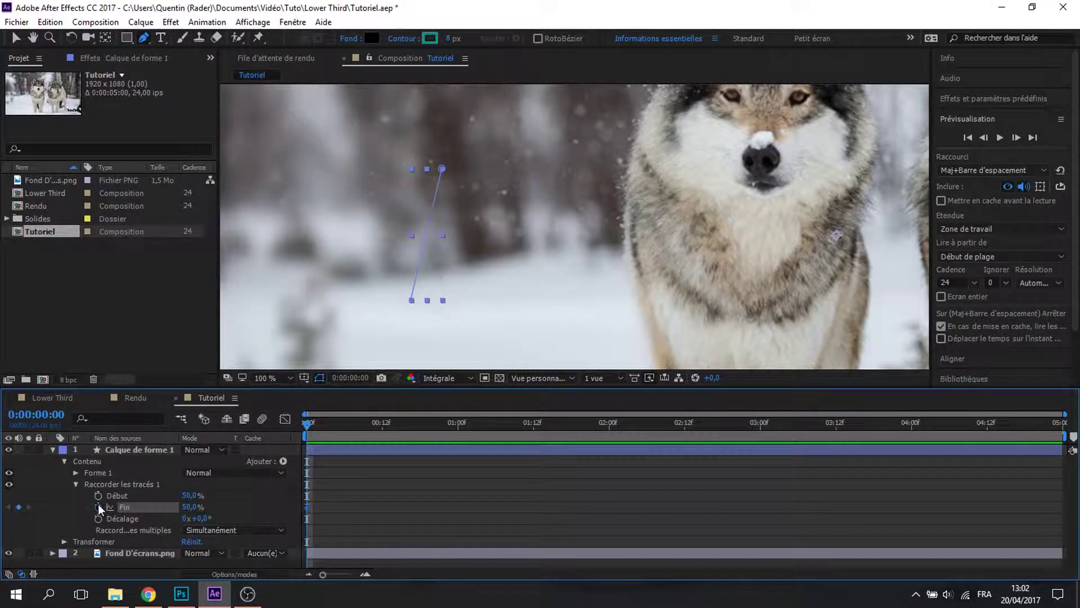
drag(308, 429, 369, 441)
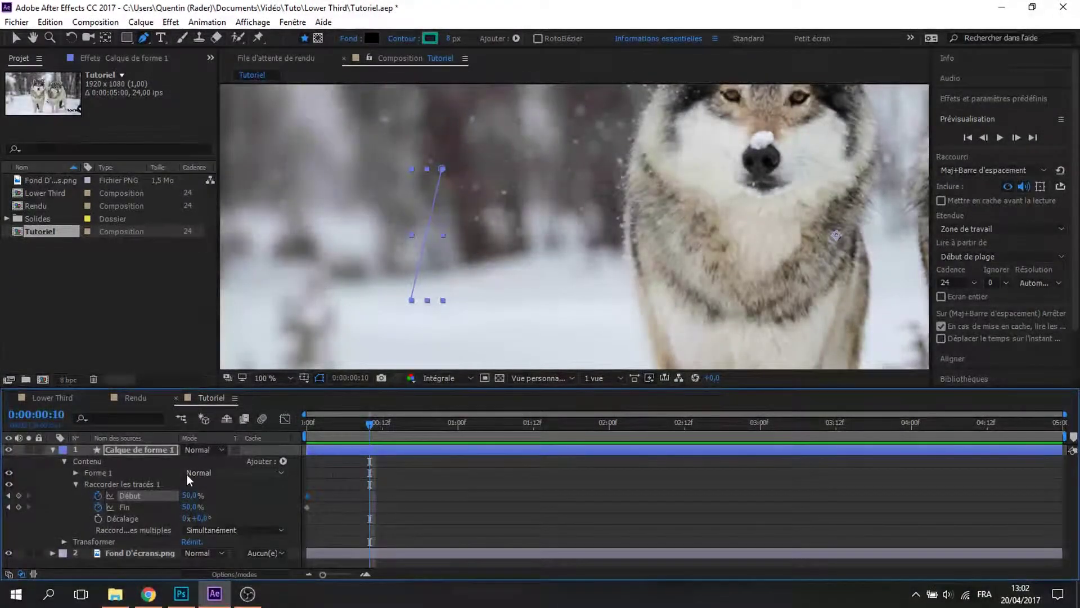
drag(191, 495, 250, 504)
Apply Easy Ease to all the Début and Fin keyframes and preview the line's growth
drag(366, 428, 287, 527)
key(F9)
drag(382, 425, 313, 431)
key(space)
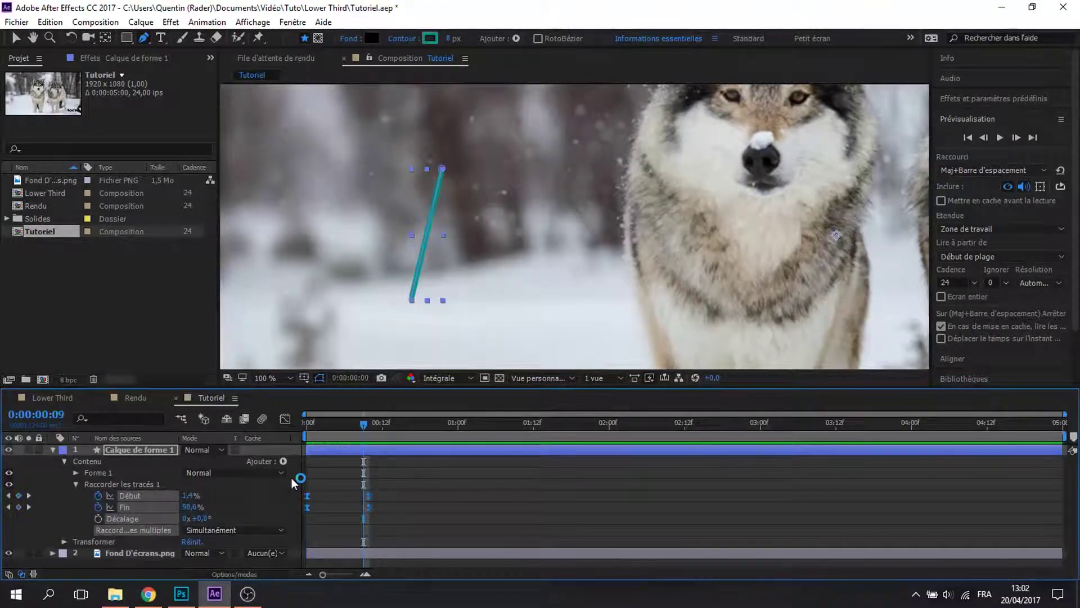
click(341, 498)
drag(369, 425, 321, 421)
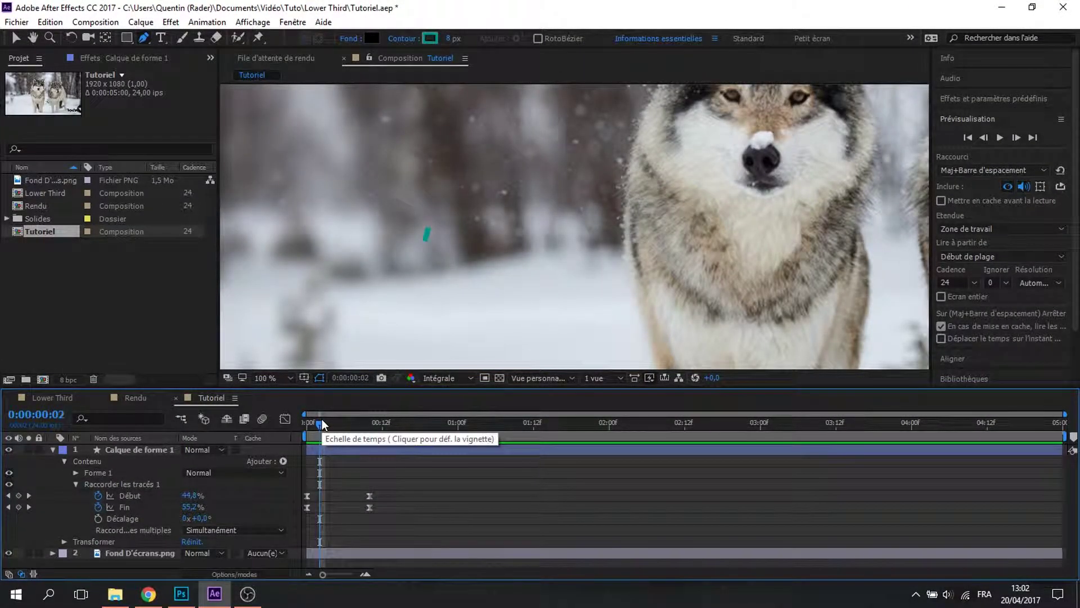
click(263, 485)
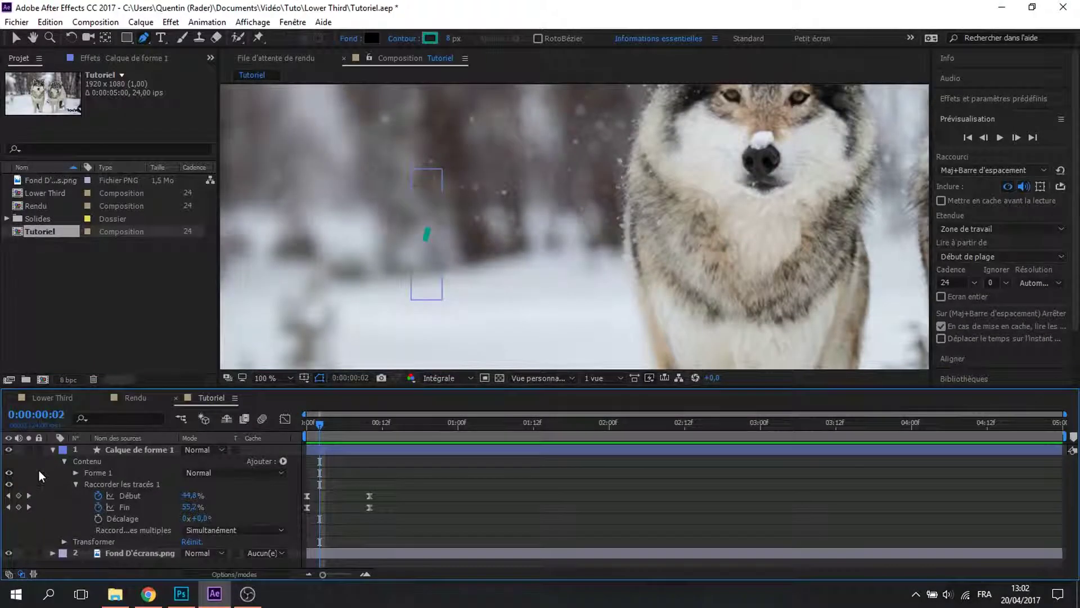
Collapse Calque de forme 1 and, with no layer selected, set the stroke for new shapes to none
click(52, 450)
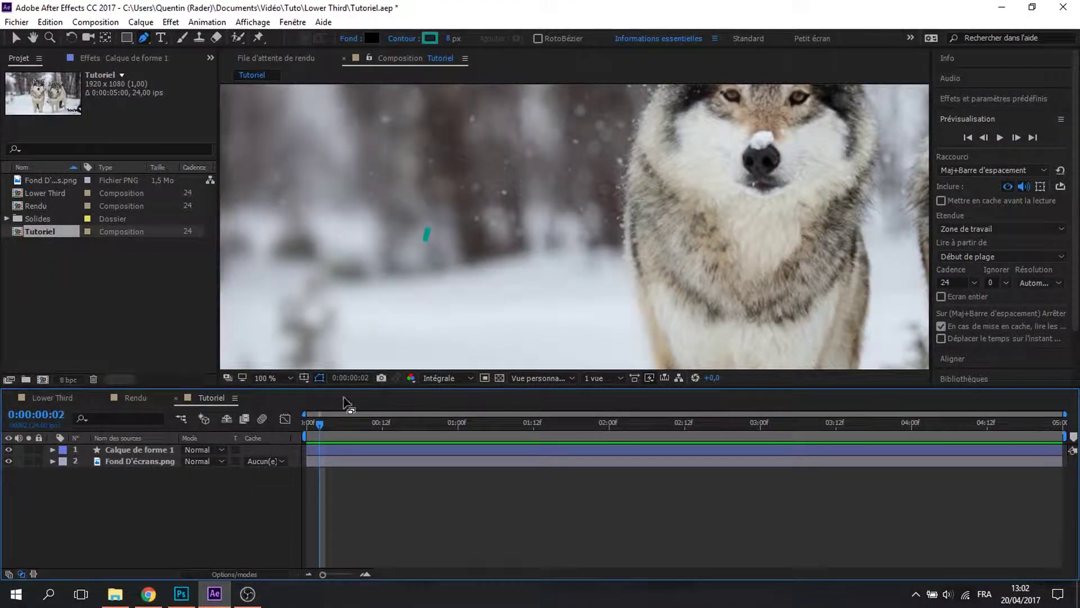
click(430, 38)
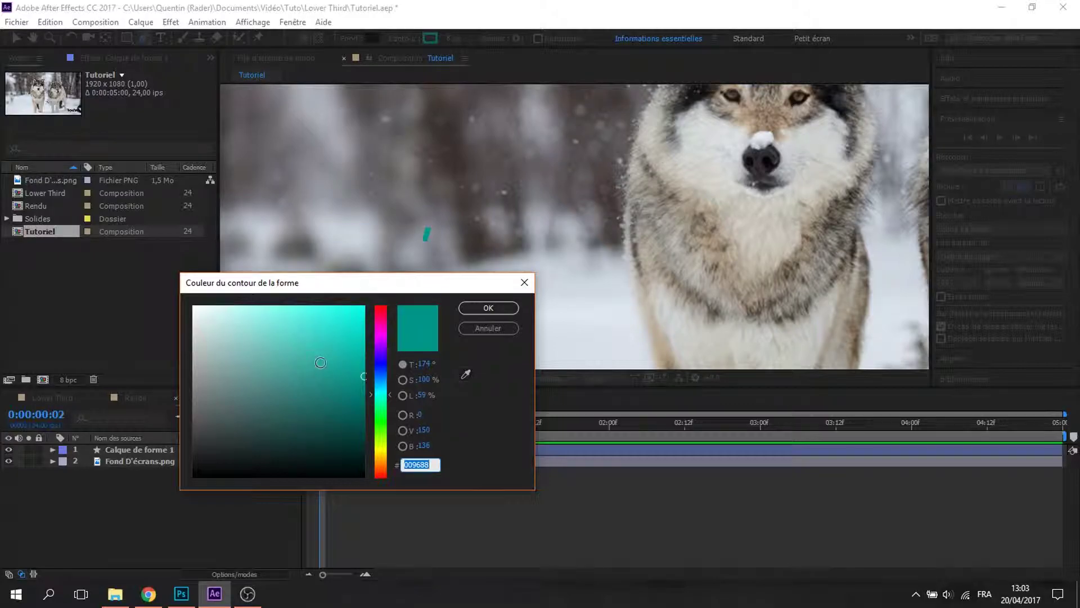
click(516, 307)
click(405, 38)
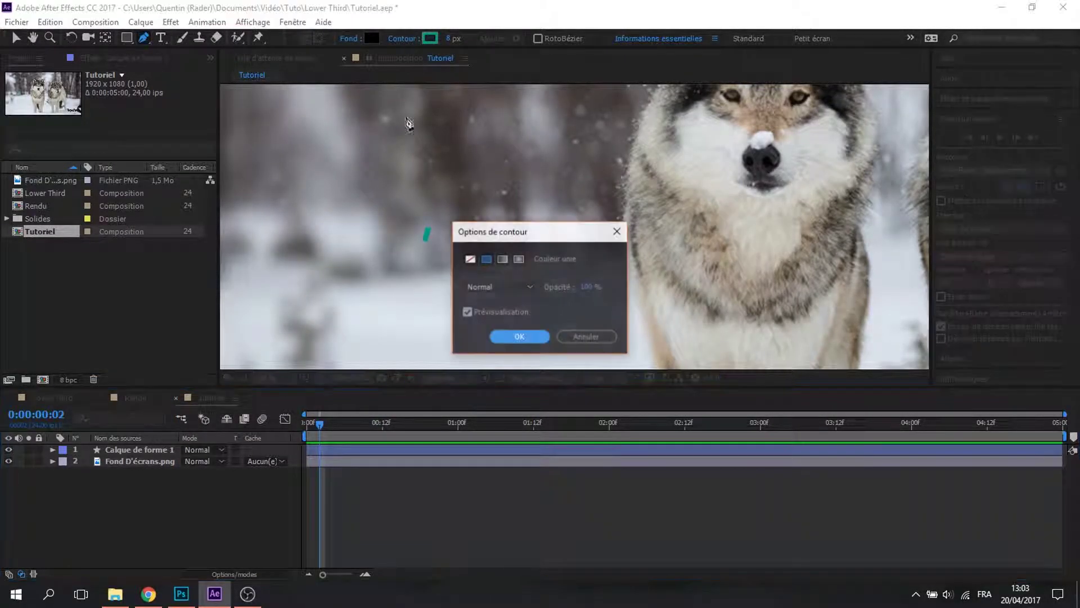
click(470, 259)
click(518, 337)
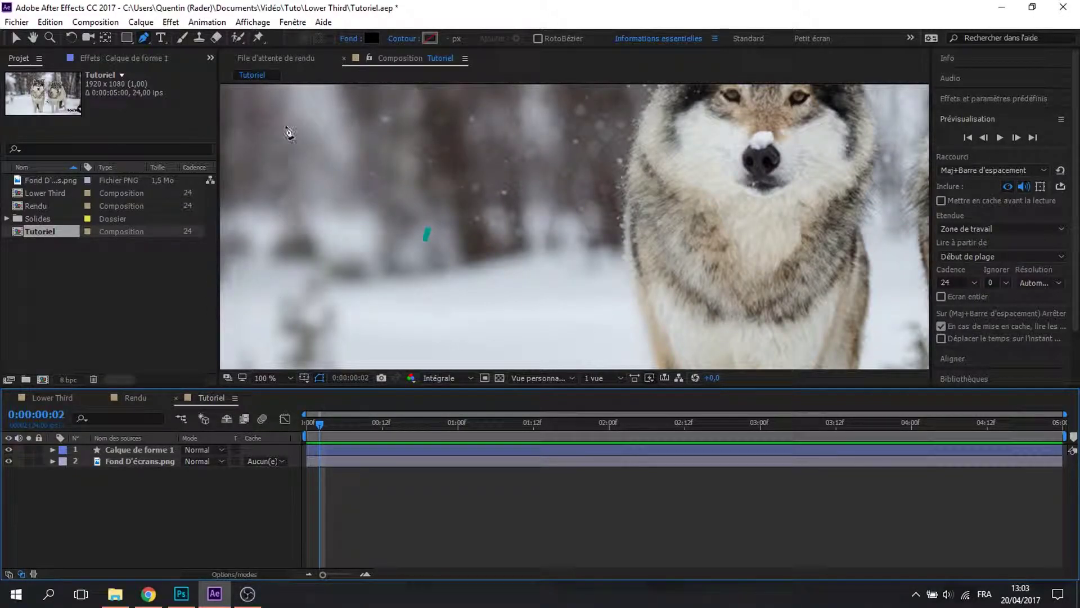
Set the fill of Calque de forme 1 to Aucun
click(126, 450)
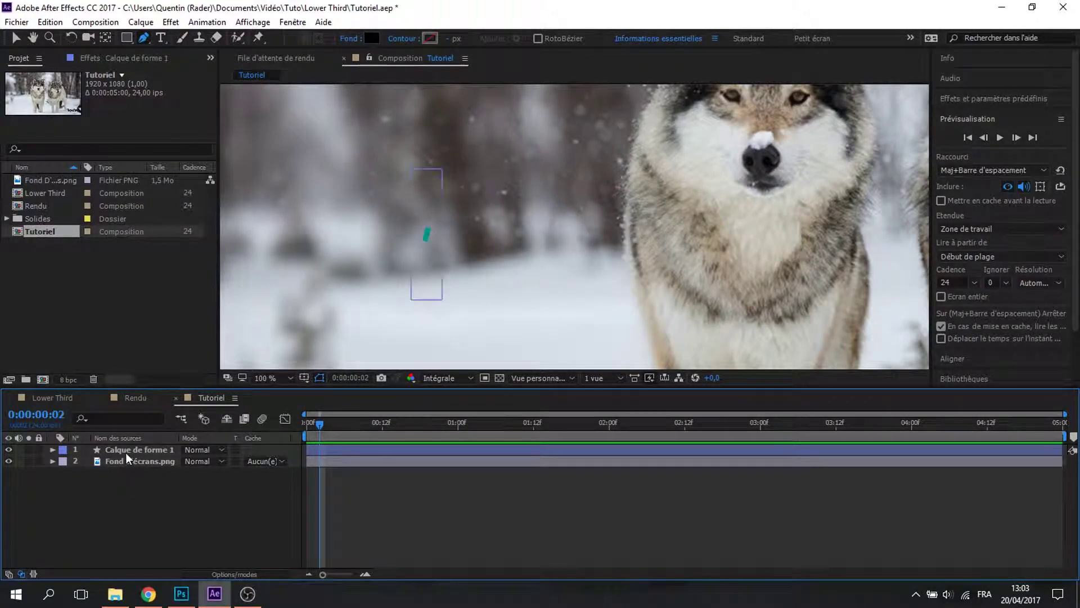
click(370, 38)
click(469, 258)
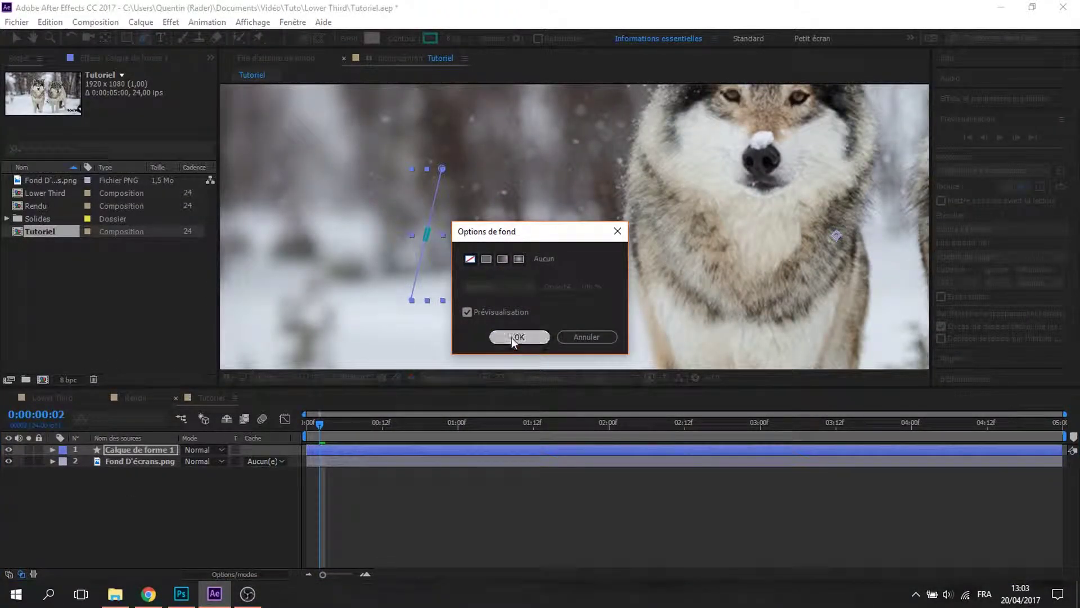
click(516, 336)
Deselect the layer and set the fill for new shapes to solid black
click(126, 504)
click(351, 38)
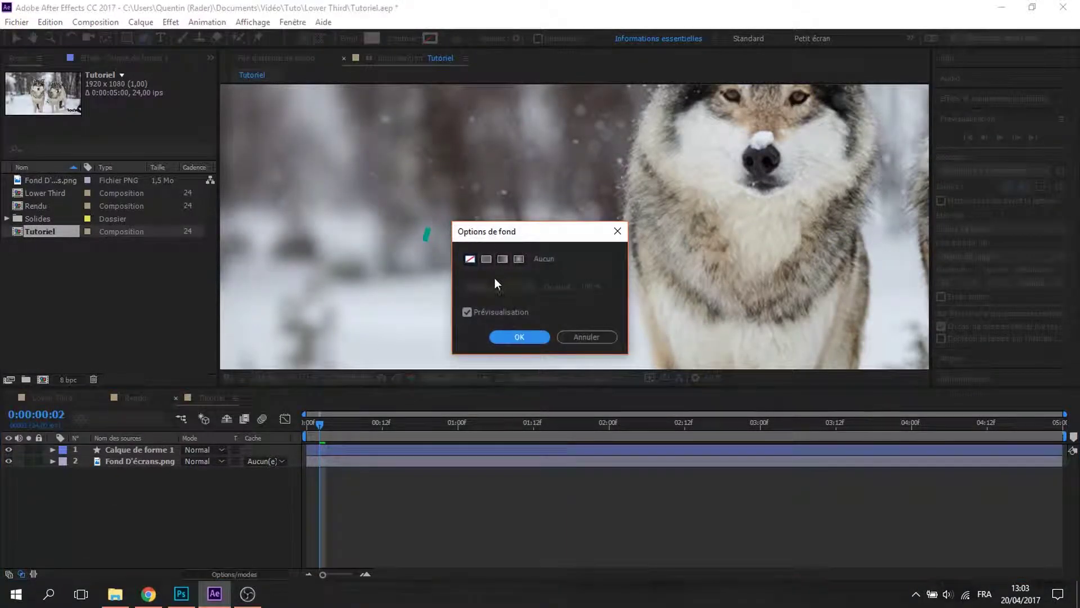
click(516, 336)
Reveal the animated properties of Calque de forme 1 and go to the end keyframes at frame 10
drag(319, 423, 357, 428)
click(147, 450)
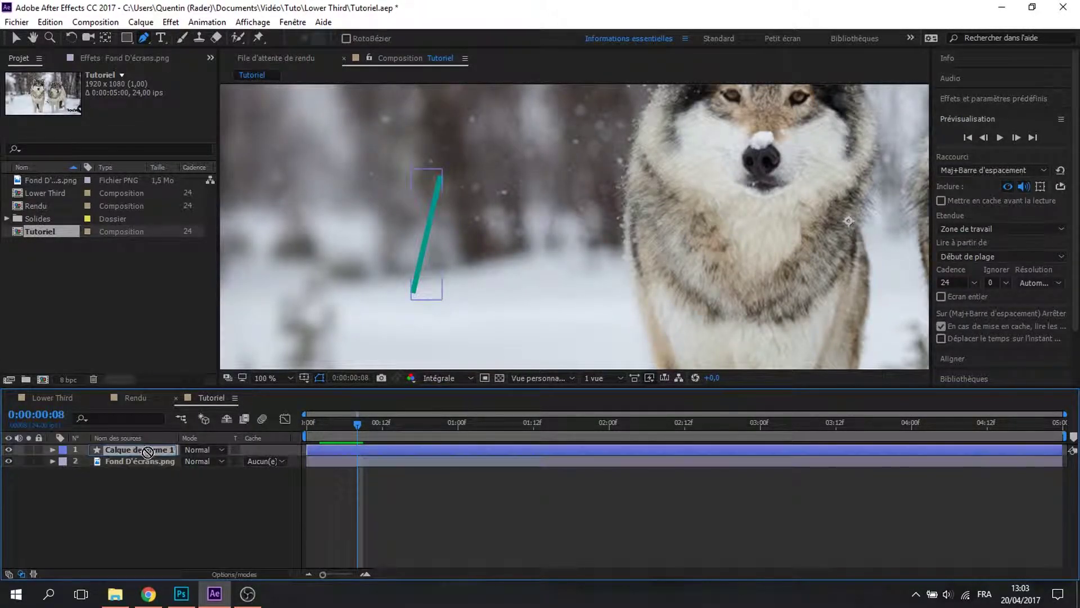
key(u)
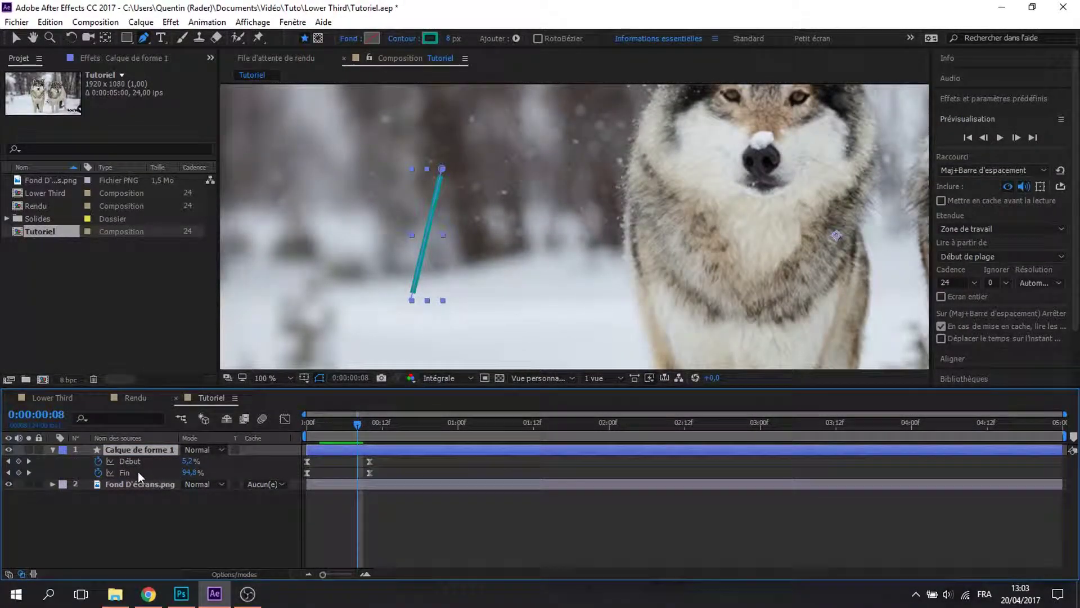
click(369, 427)
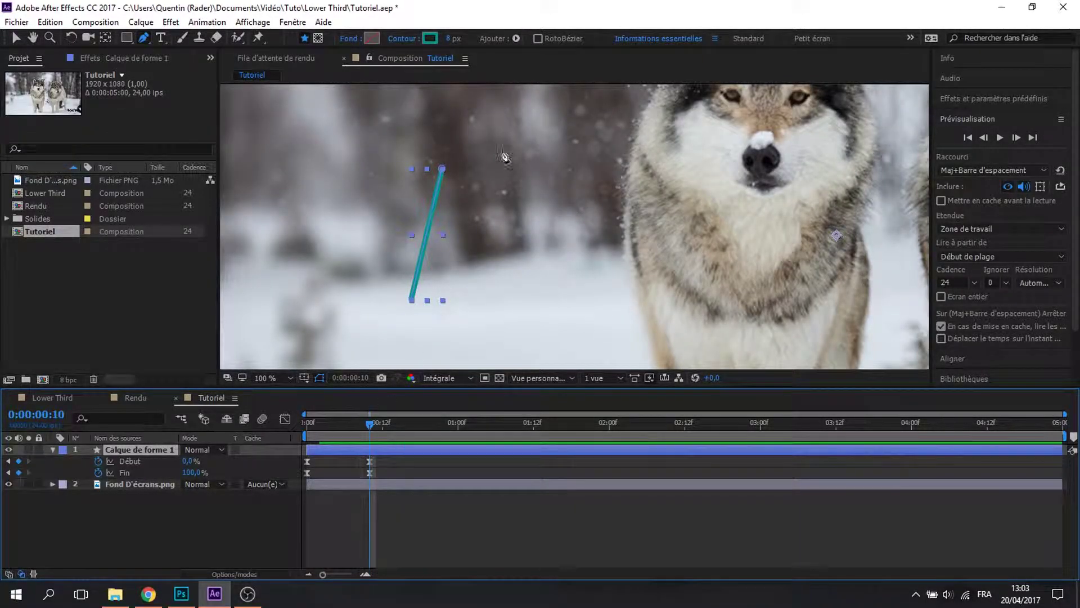
click(202, 509)
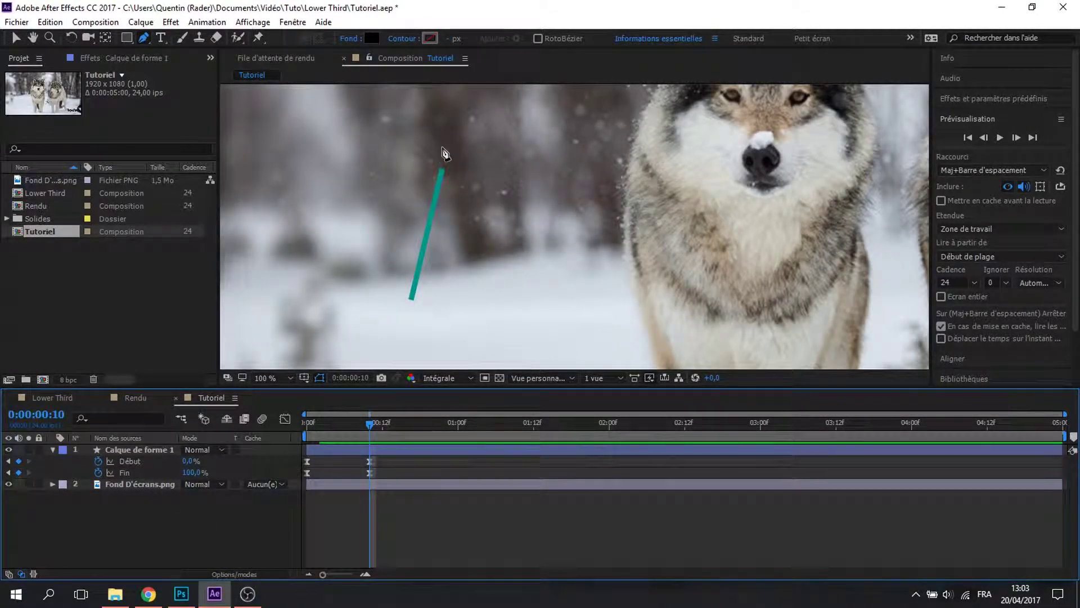
Start a new filled shape with the Pen tool, placing points at the middle of the teal line's upper and lower ends
key(period)
key(space)
drag(329, 145, 728, 279)
scroll(436, 176, up, 1)
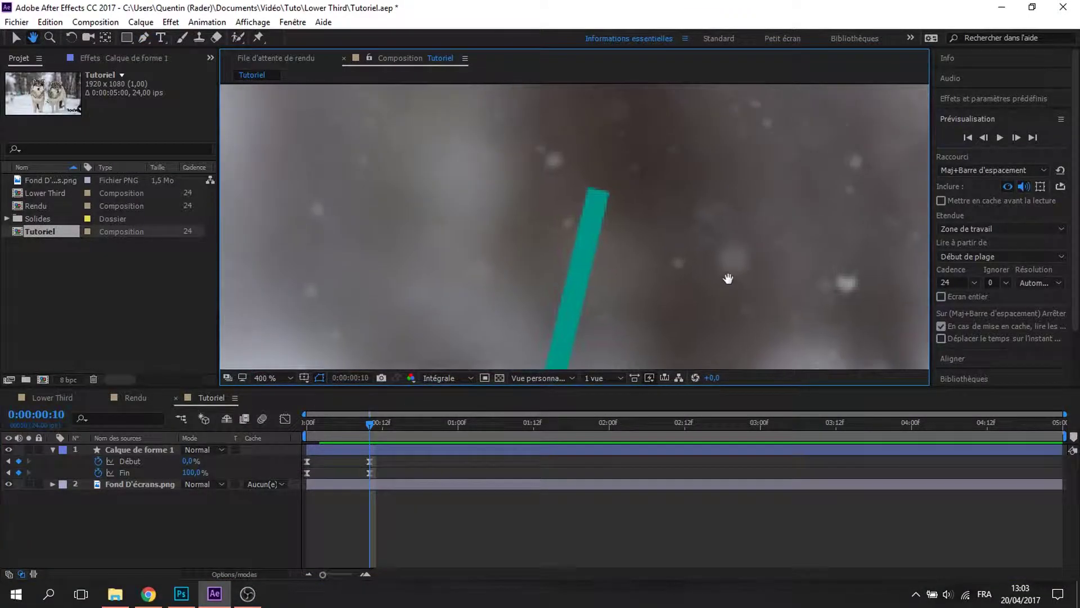
click(599, 192)
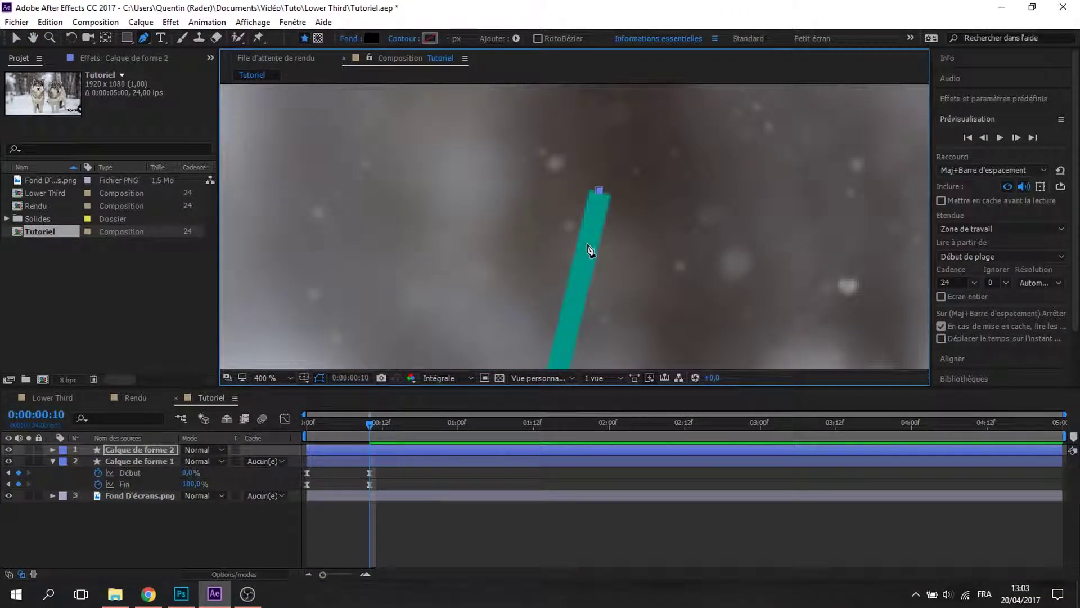
key(space)
drag(544, 215, 575, 109)
drag(582, 247, 619, 133)
mouse_move(599, 247)
mouse_down()
mouse_move(623, 178)
mouse_move(624, 123)
mouse_up()
click(607, 244)
Continue the shape with the Pen tool through the right corners of the line's lower and upper ends, and close it
click(144, 39)
click(190, 41)
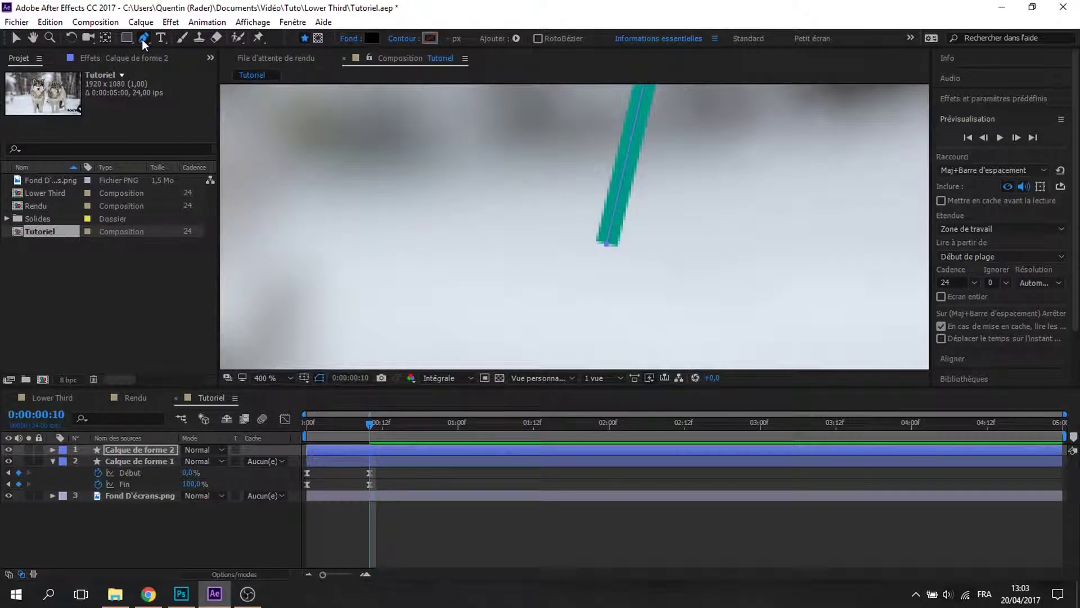
click(142, 40)
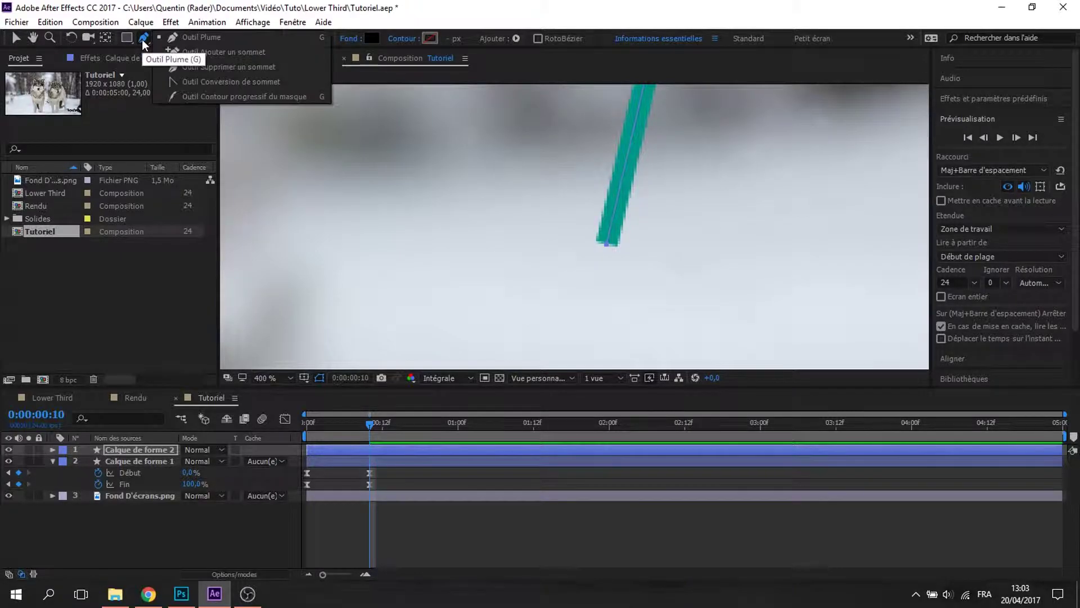
click(197, 39)
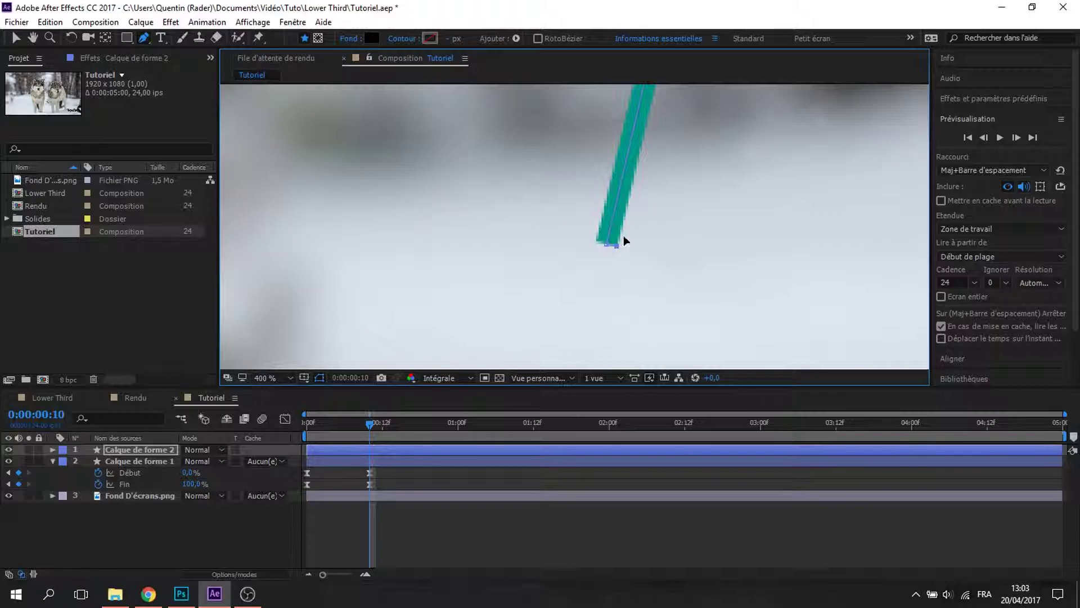
key(h)
drag(700, 129, 653, 326)
drag(675, 178, 632, 287)
drag(647, 135, 630, 279)
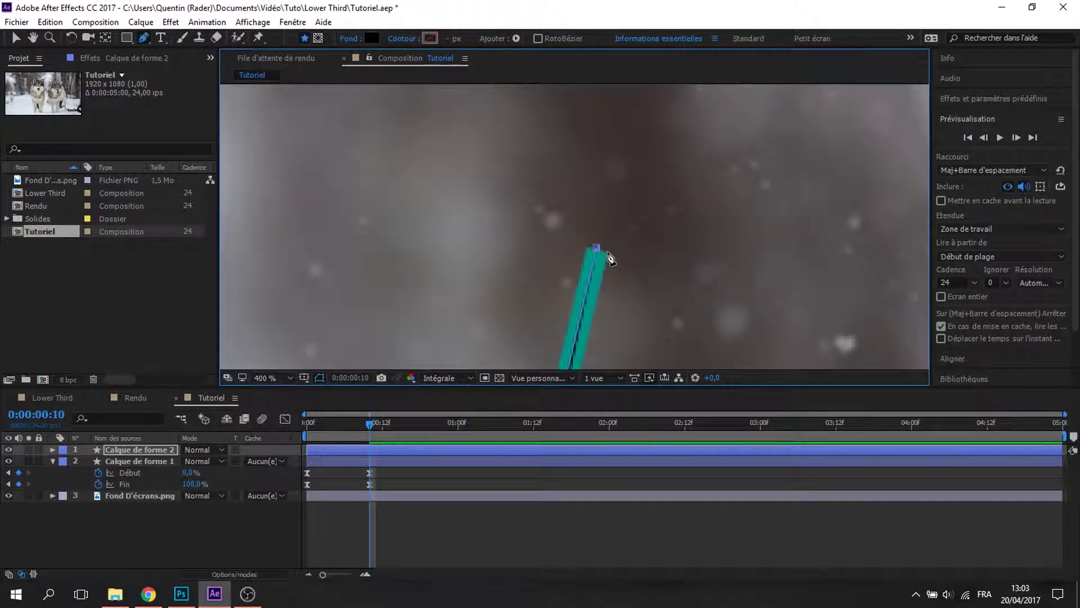
click(606, 253)
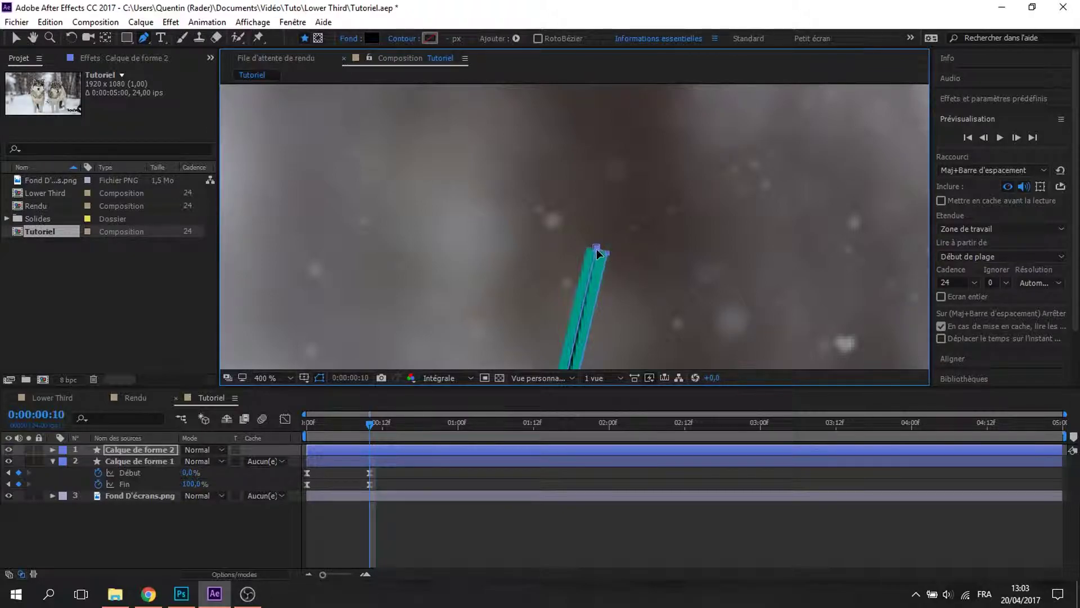
click(597, 249)
Place Calque de forme 2 beneath Calque de forme 1 in the layer order, with Calque de forme 1 collapsed
drag(120, 453, 115, 489)
click(52, 450)
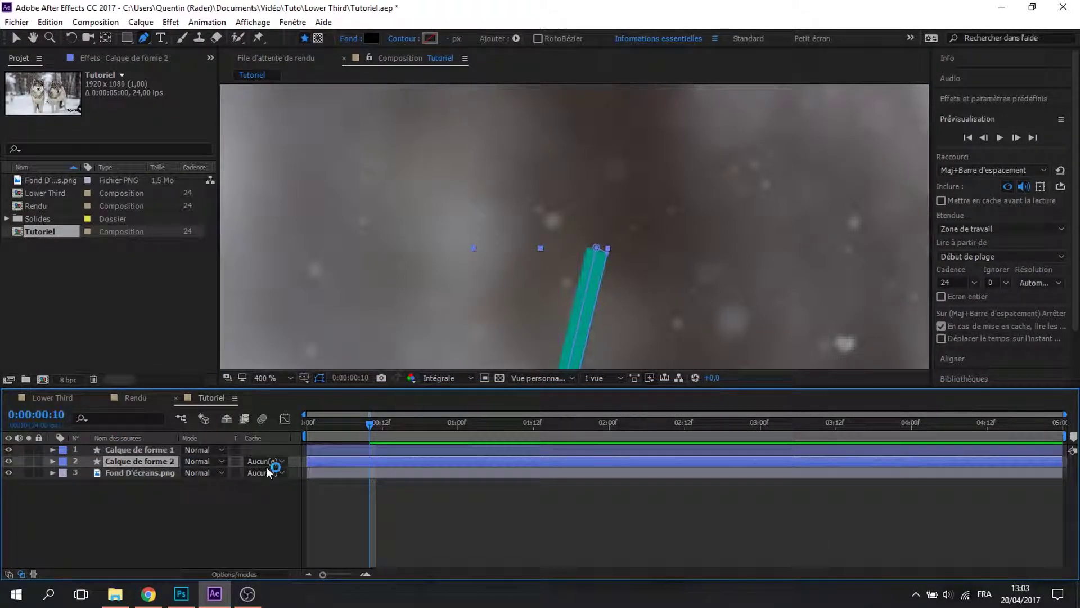
click(225, 513)
key(v)
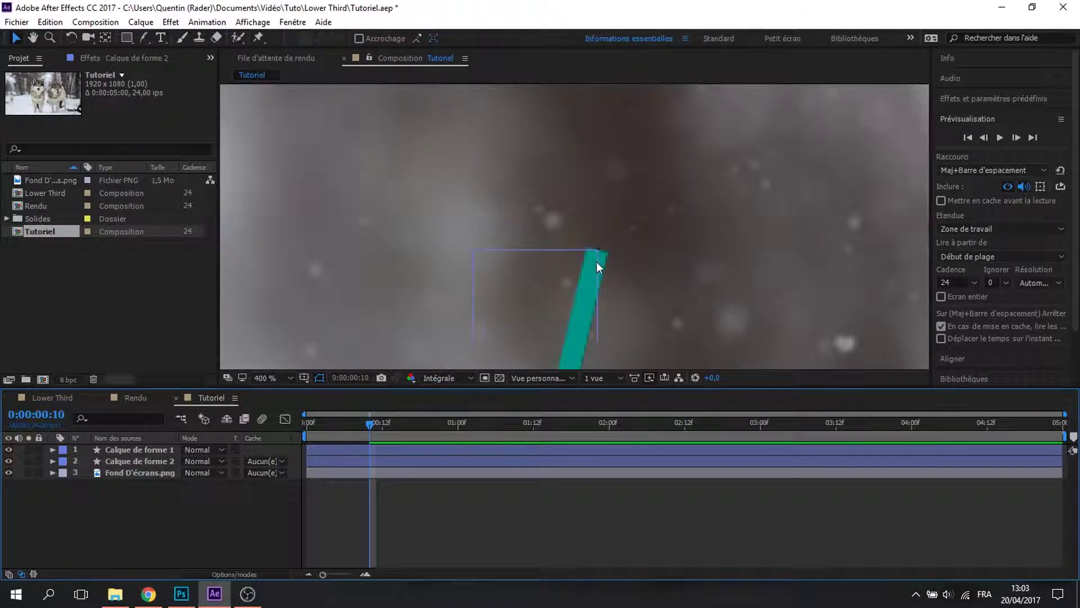
Examine closely how the black shape lines up with the lower end of the teal line
click(180, 447)
key(h)
mouse_move(585, 272)
mouse_down()
mouse_move(619, 205)
mouse_move(559, 164)
mouse_move(675, 145)
mouse_move(695, 246)
mouse_up()
scroll(696, 246, up, 1)
mouse_move(849, 320)
mouse_down()
mouse_move(745, 195)
mouse_move(580, 198)
mouse_move(653, 236)
mouse_up()
scroll(580, 198, up, 1)
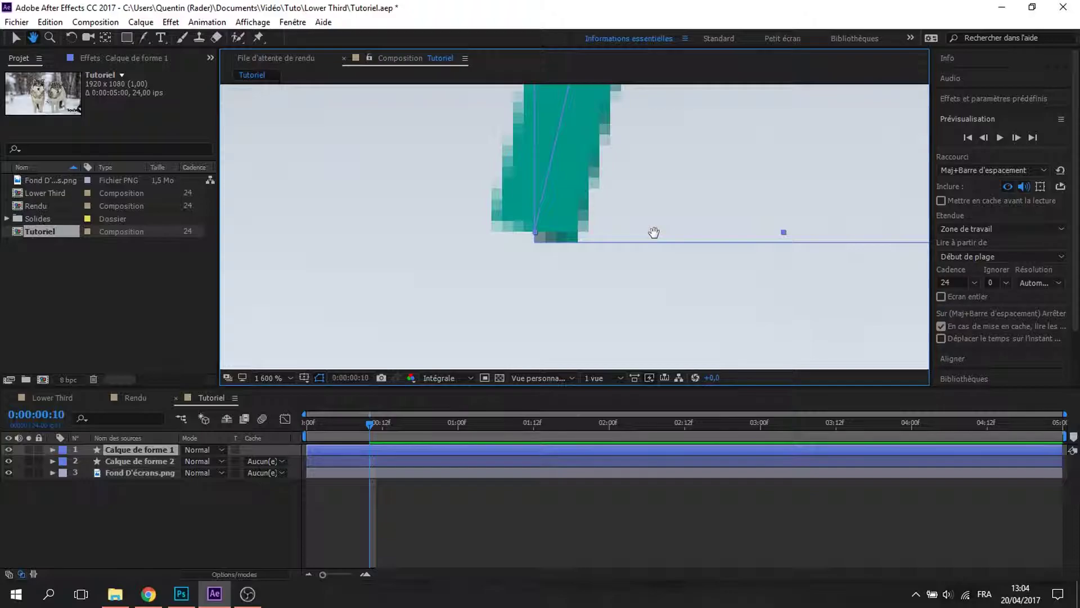
mouse_move(607, 192)
mouse_down()
mouse_move(616, 176)
mouse_move(583, 193)
mouse_move(565, 223)
mouse_move(590, 158)
mouse_up()
scroll(565, 222, down, 2)
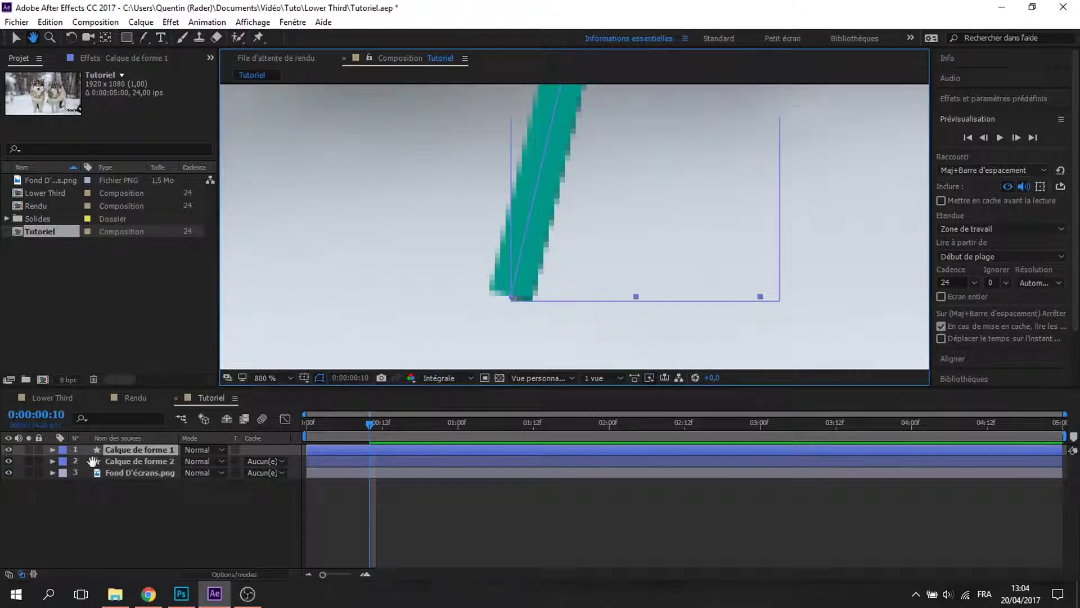
Try to keyframe the Tracé of Forme 1 in Calque de forme 1 at 0:00:00:10, and show only that layer's keyframed properties
click(52, 449)
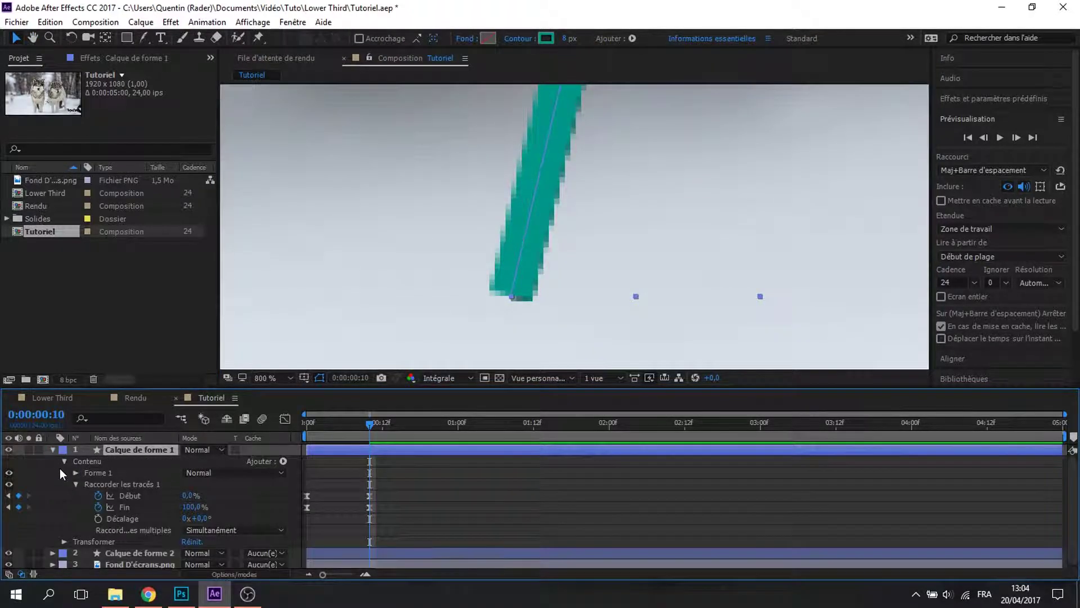
click(76, 484)
click(94, 474)
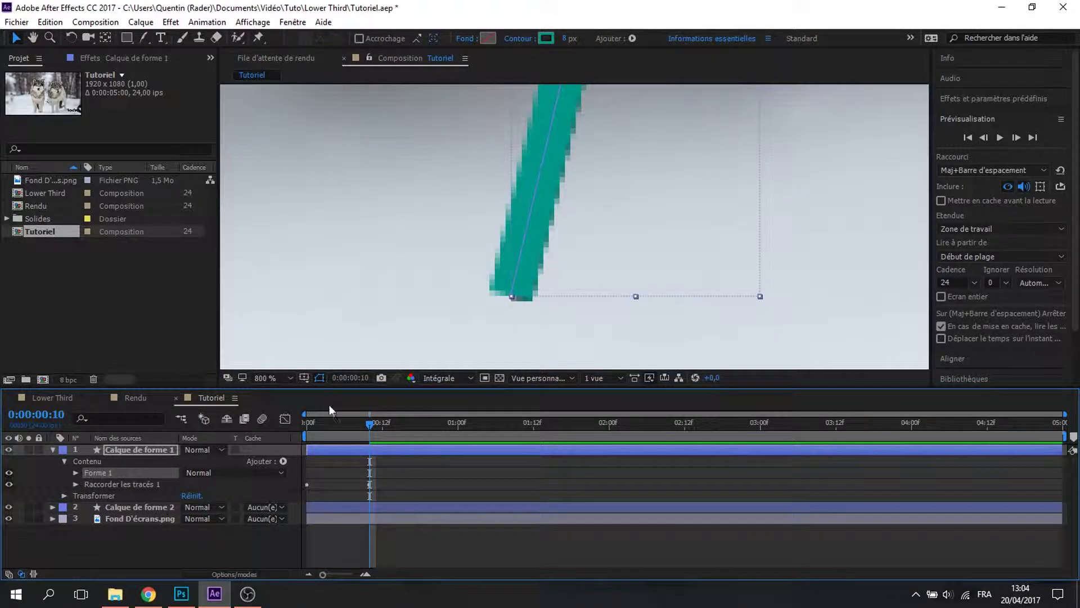
click(75, 473)
click(103, 483)
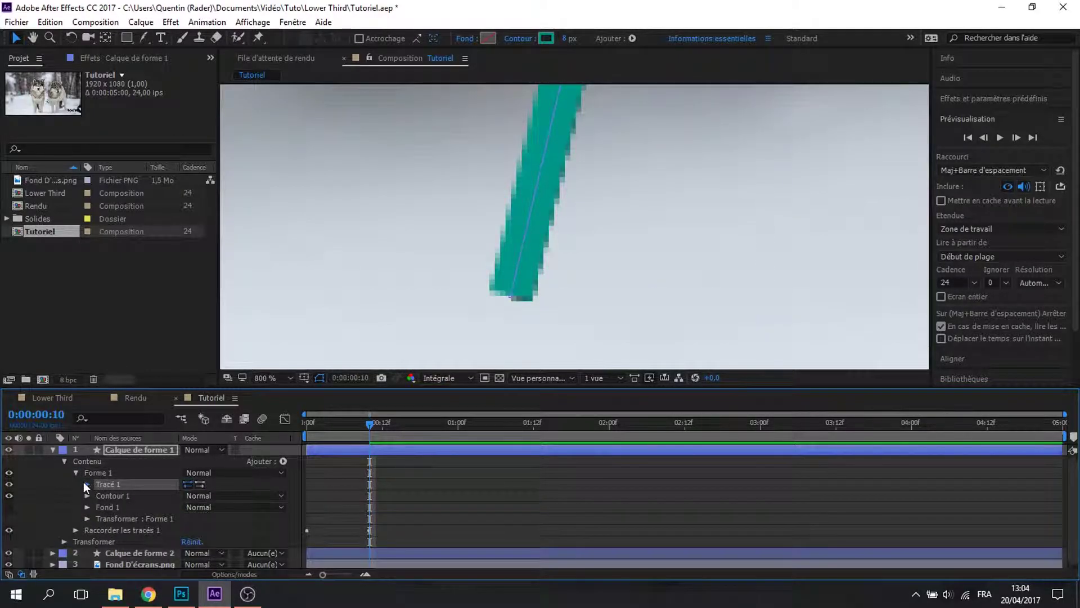
click(87, 484)
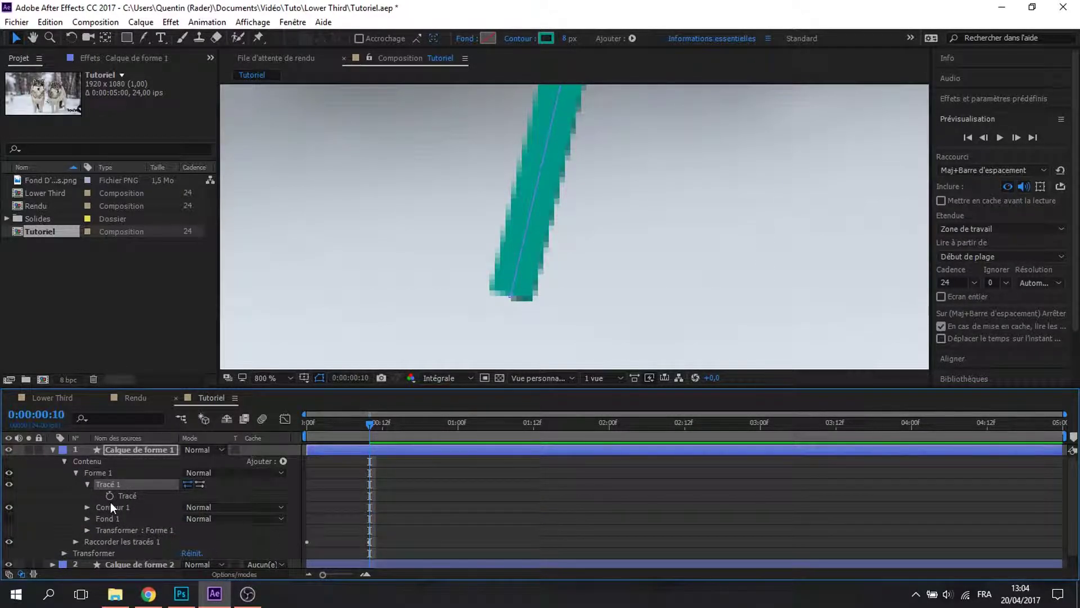
click(110, 495)
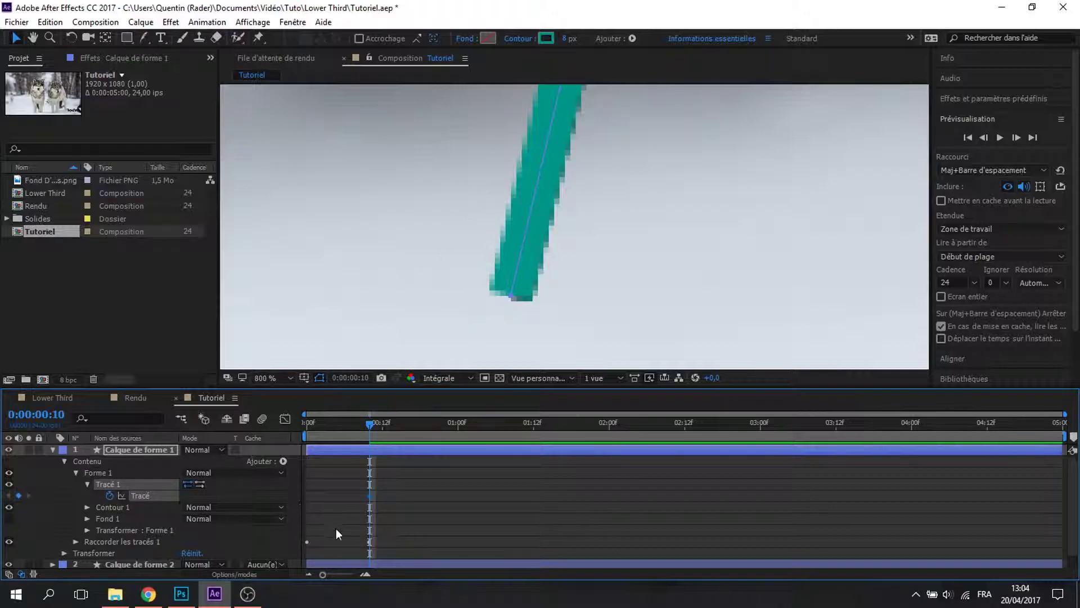
click(149, 449)
key(u)
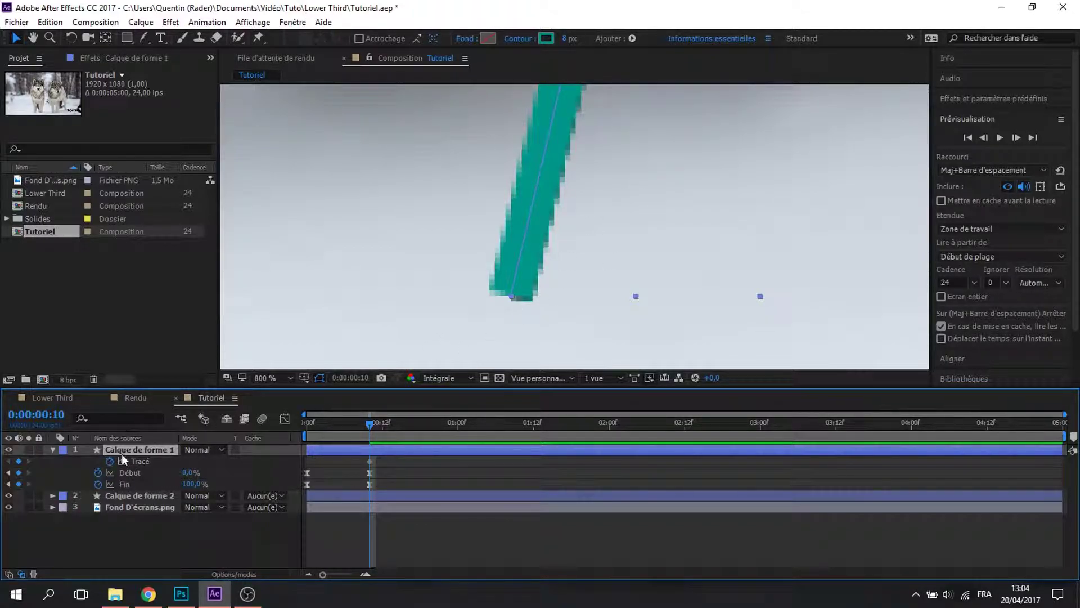
Remove the Tracé animation from Calque de forme 1 and collapse the layer
click(137, 494)
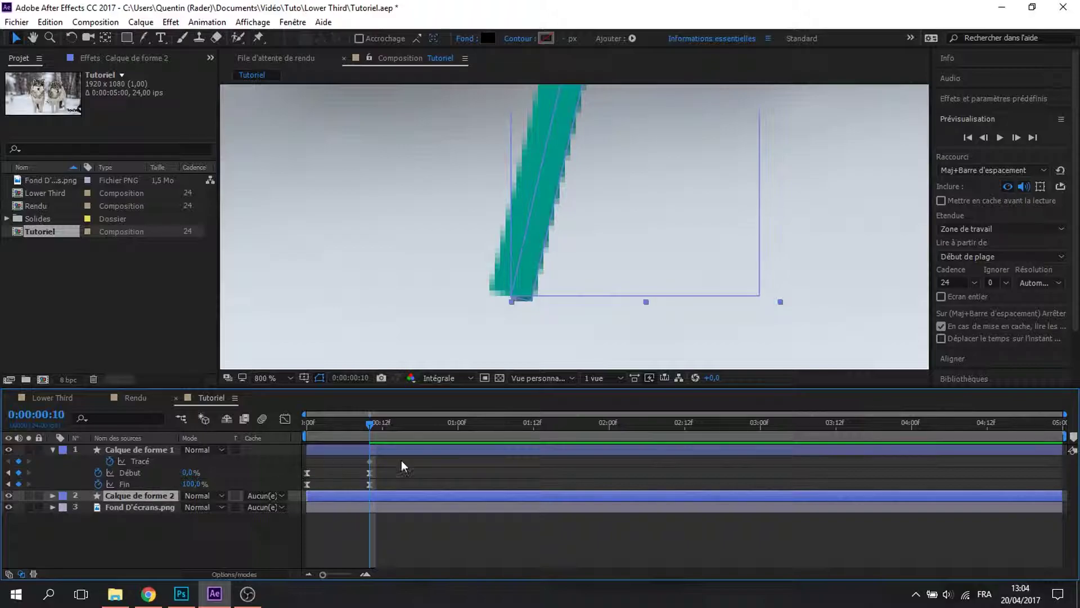
drag(373, 421, 339, 434)
drag(388, 471, 298, 488)
click(145, 498)
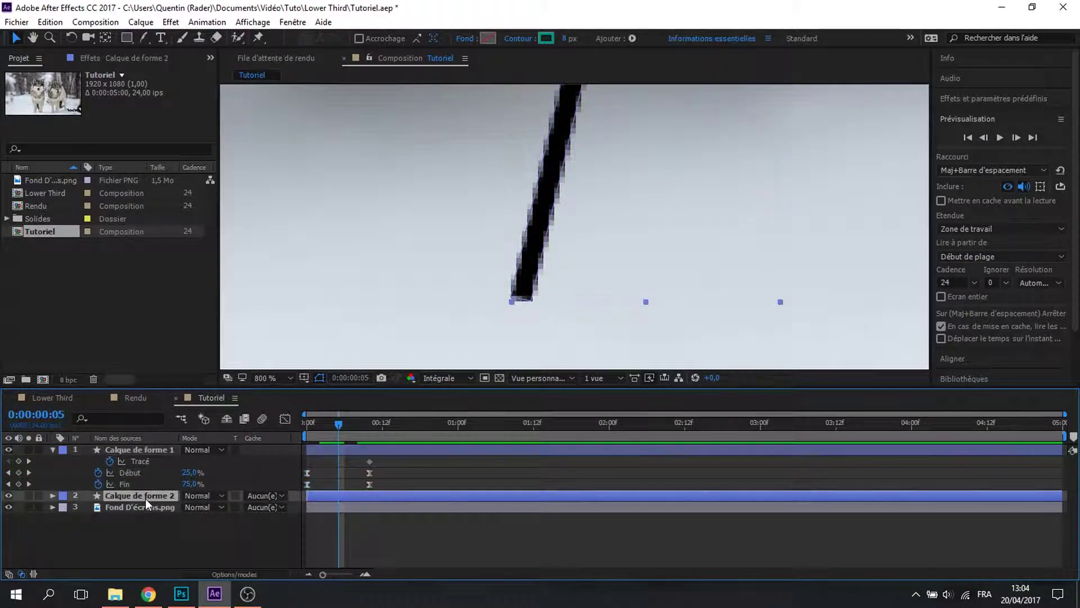
click(147, 451)
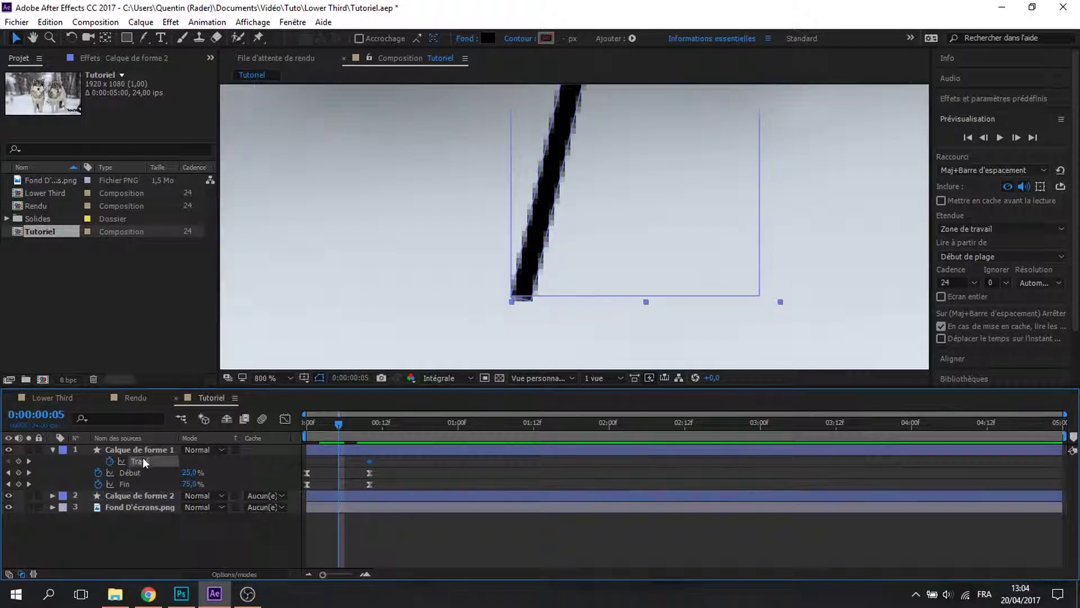
click(108, 460)
click(52, 449)
Enable keyframing for the Tracé of Forme 1 in Calque de forme 2 at 0:00:00:05
click(120, 461)
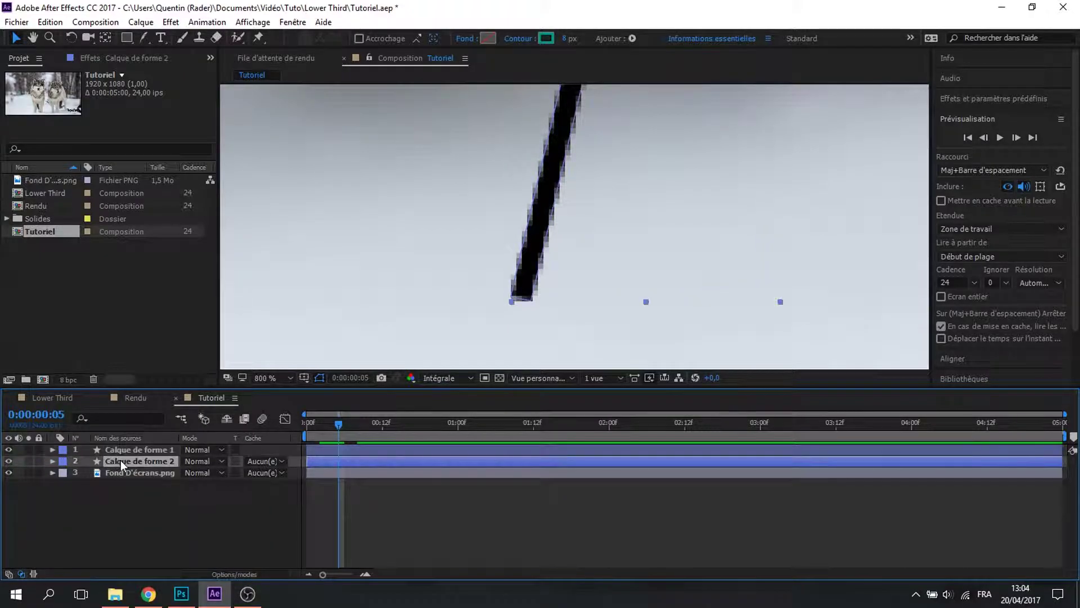
click(52, 461)
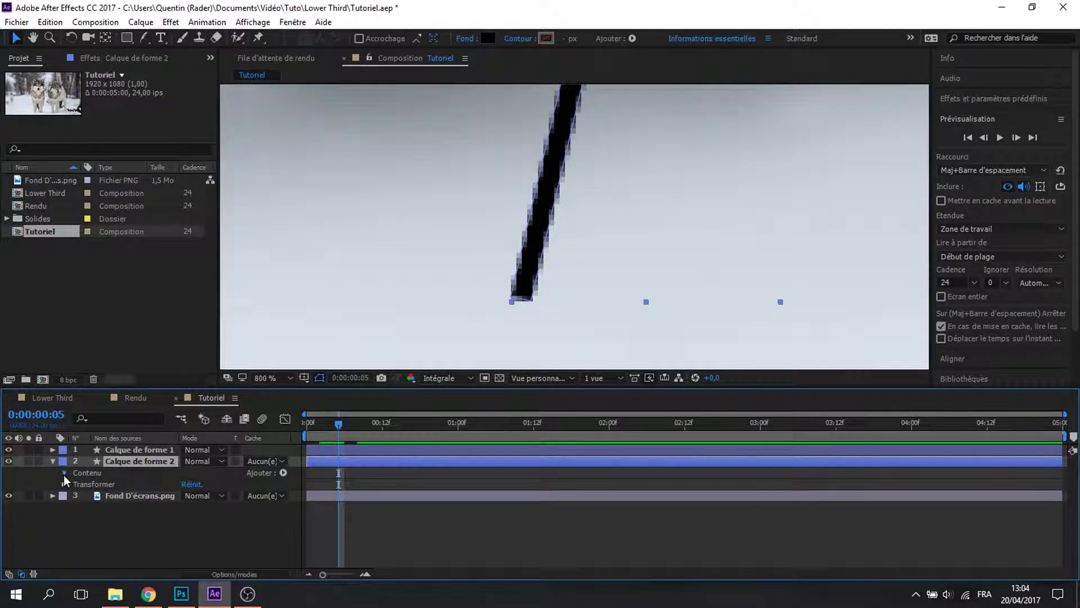
click(64, 473)
click(80, 482)
click(76, 485)
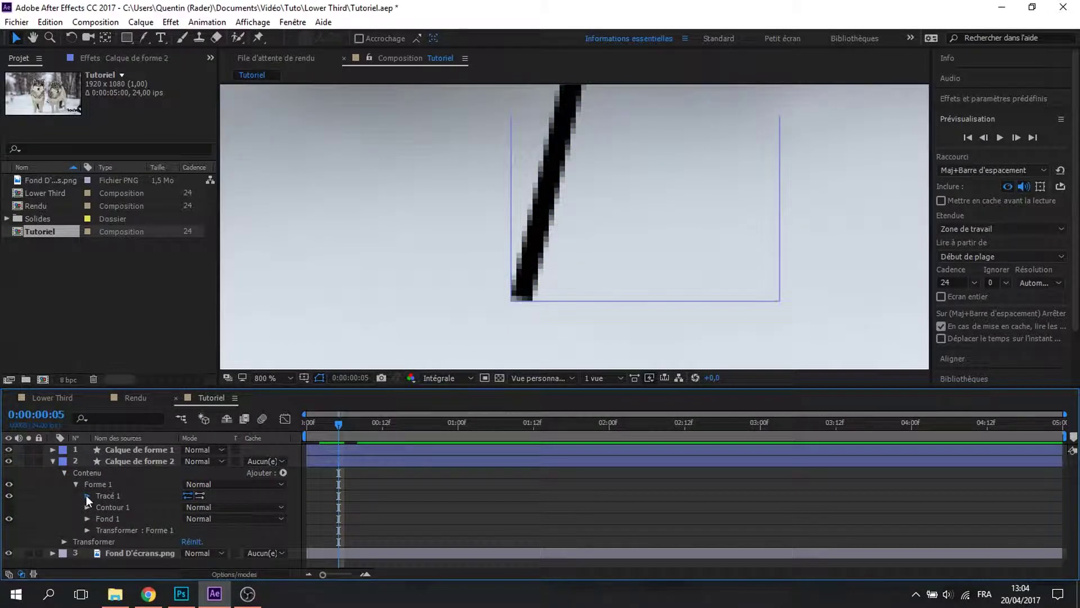
click(87, 495)
click(110, 506)
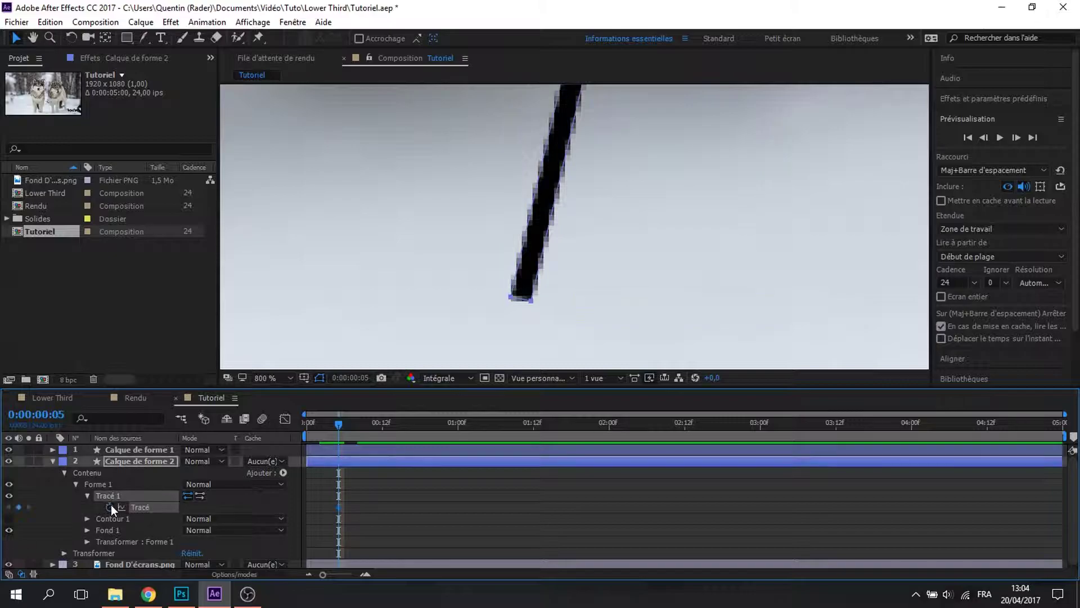
Show the keyframed properties of both shape layers, and shift Calque de forme 2's Tracé keyframe and the current time to 0:00:00:10
click(137, 460)
key(u)
click(140, 450)
key(u)
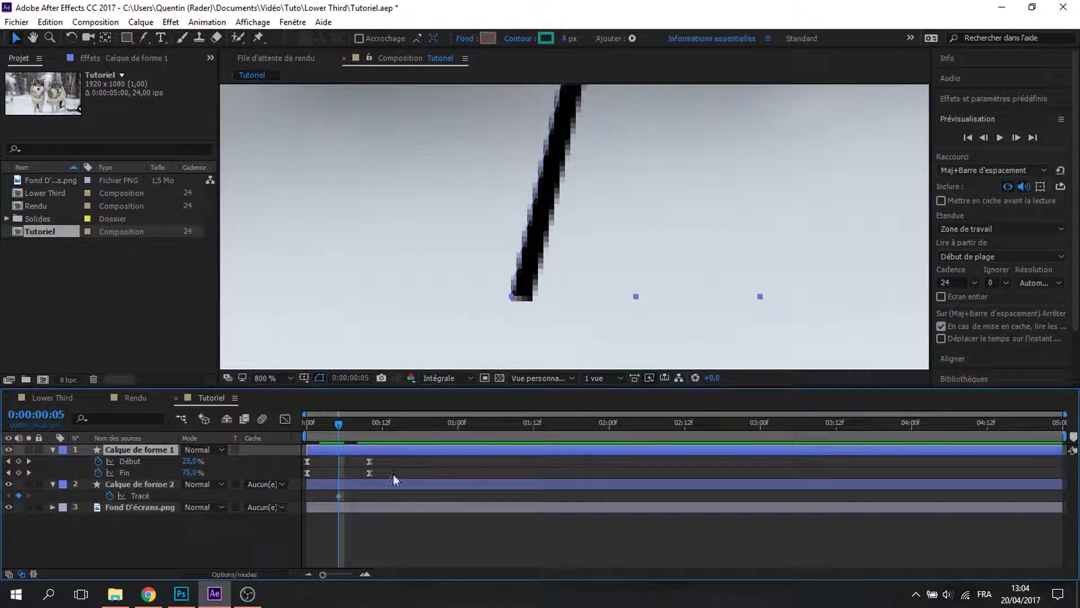
click(341, 496)
drag(339, 496, 371, 497)
click(370, 427)
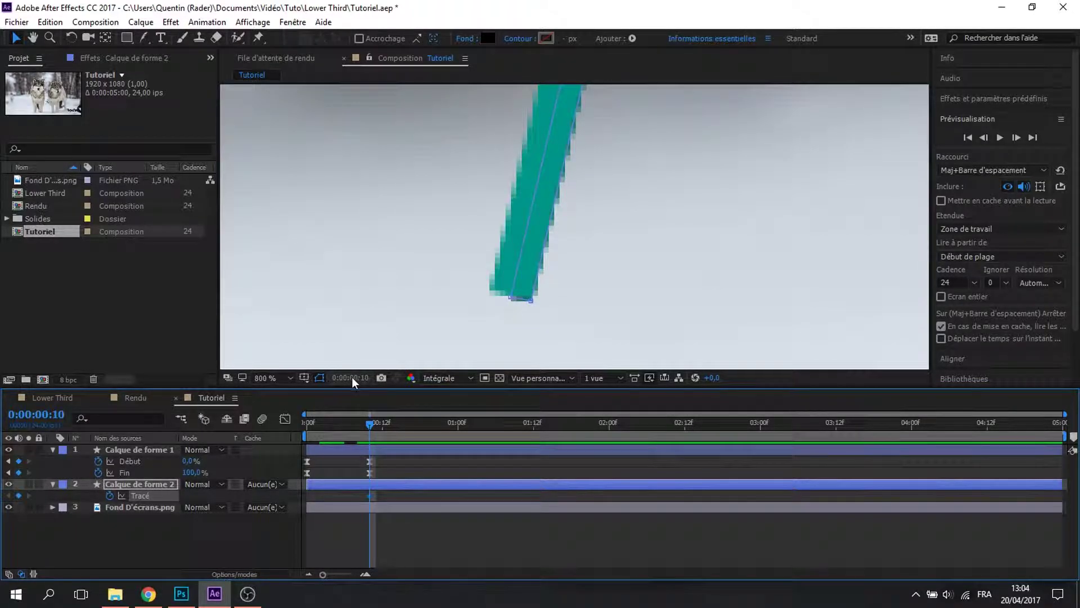
Examine the teal line against the background image, both close up and at 100 %
scroll(609, 266, down, 3)
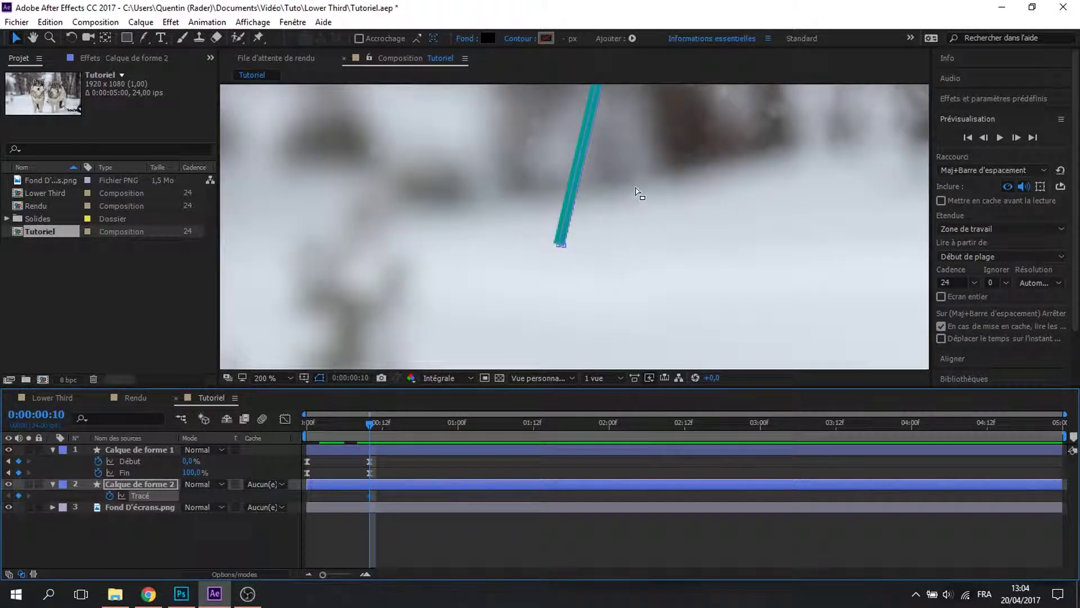
click(230, 540)
scroll(609, 186, down, 4)
scroll(627, 177, up, 2)
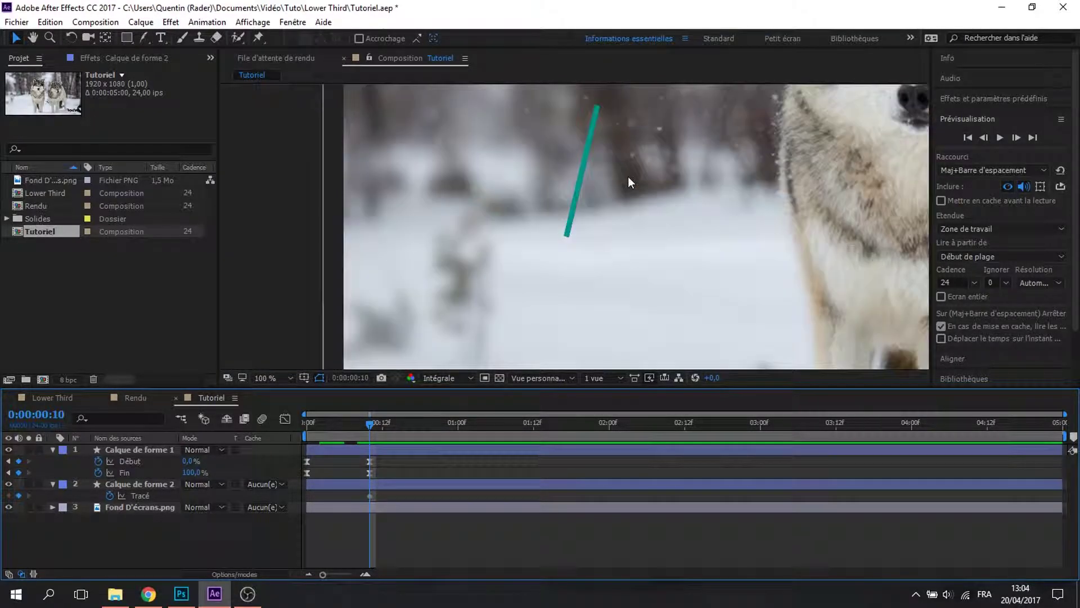
key(space)
drag(619, 174, 523, 235)
scroll(524, 235, up, 1)
drag(399, 135, 449, 103)
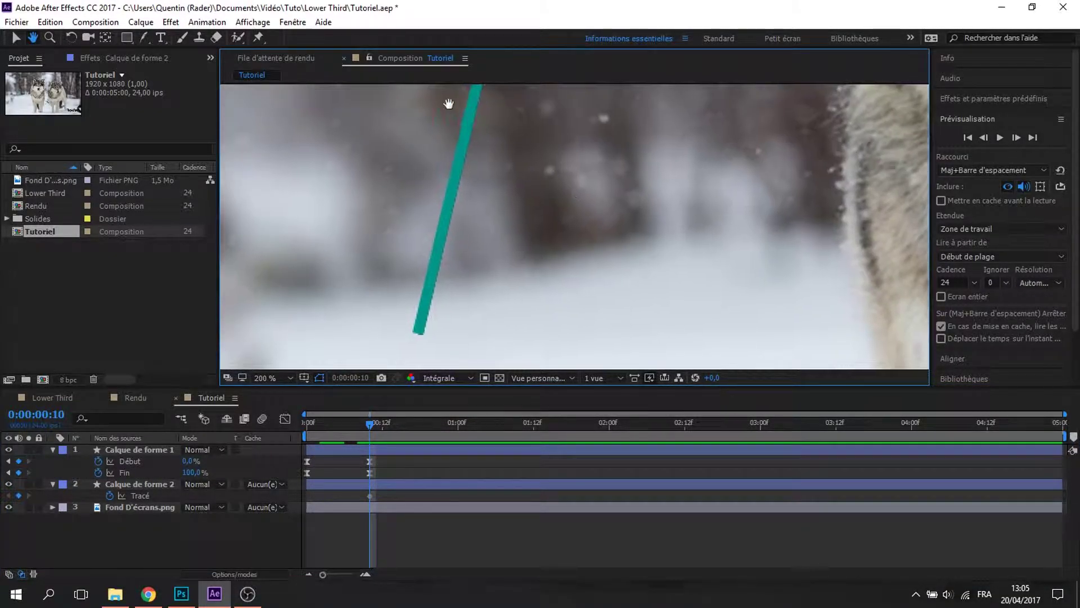
drag(461, 277, 372, 291)
scroll(373, 290, down, 1)
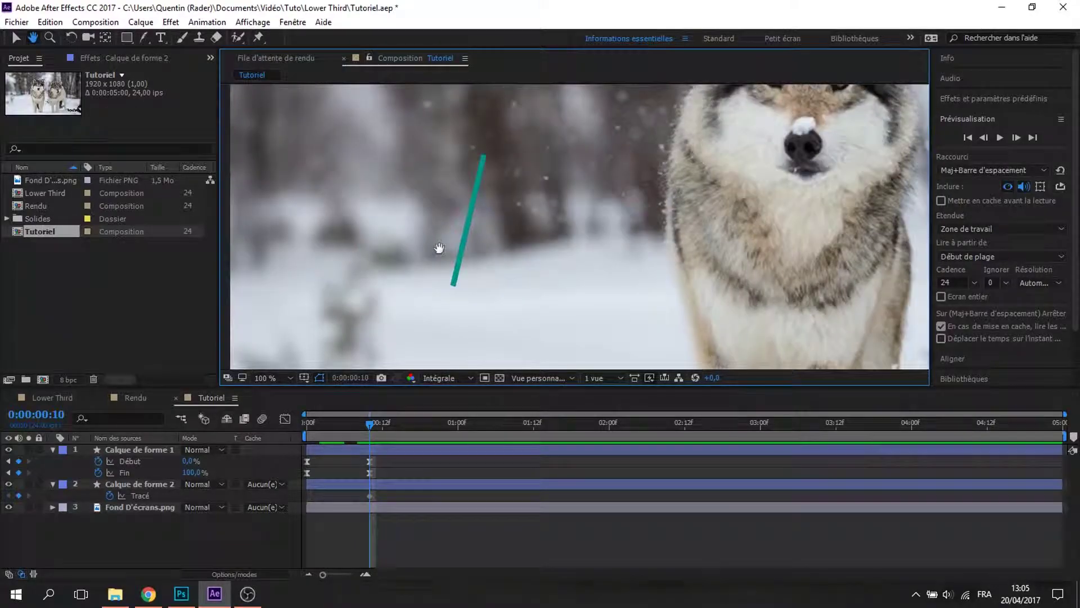
drag(427, 248, 359, 271)
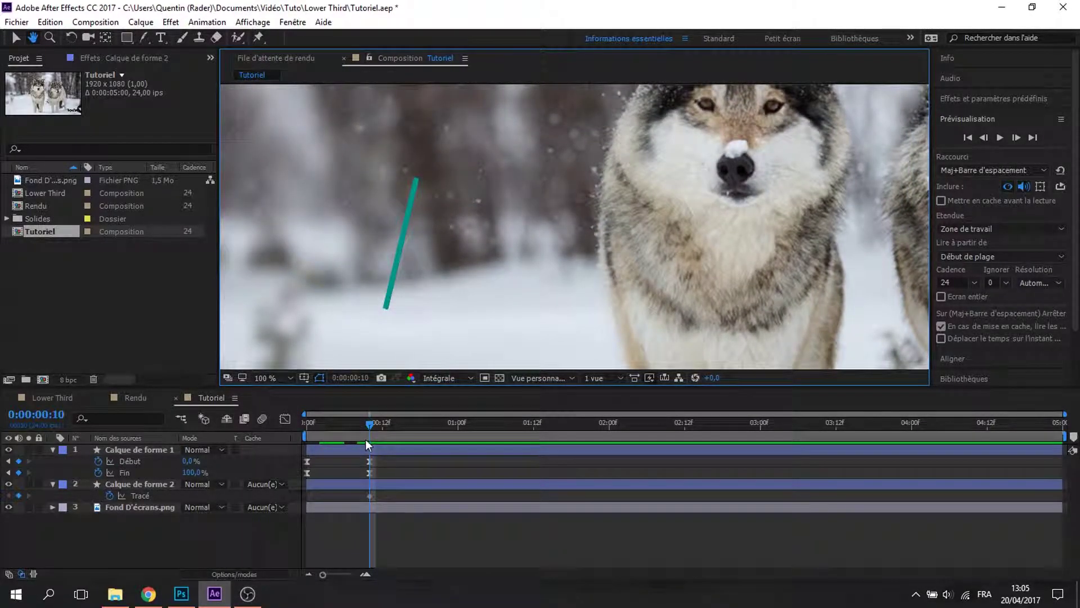
Duplicate Calque de forme 1 and collapse the original line layer and Calque de forme 2
key(v)
click(124, 450)
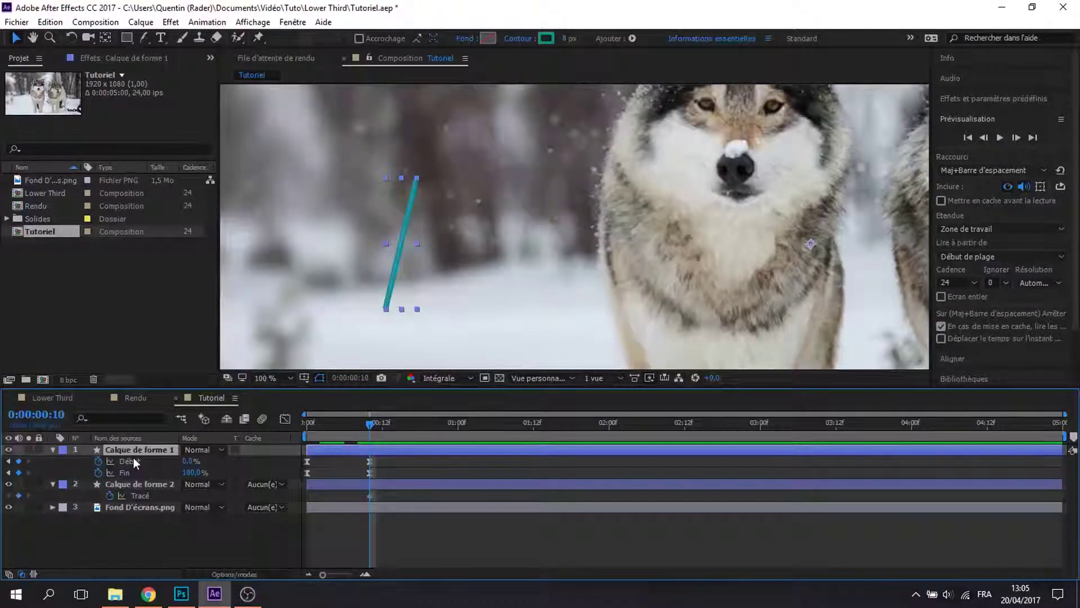
key(ctrl+d)
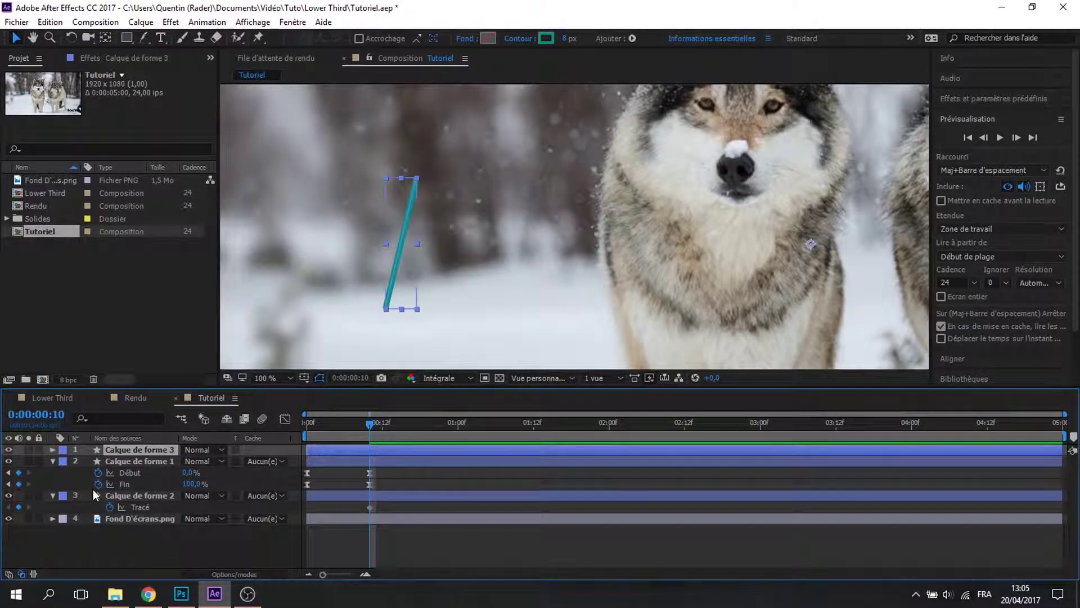
click(53, 461)
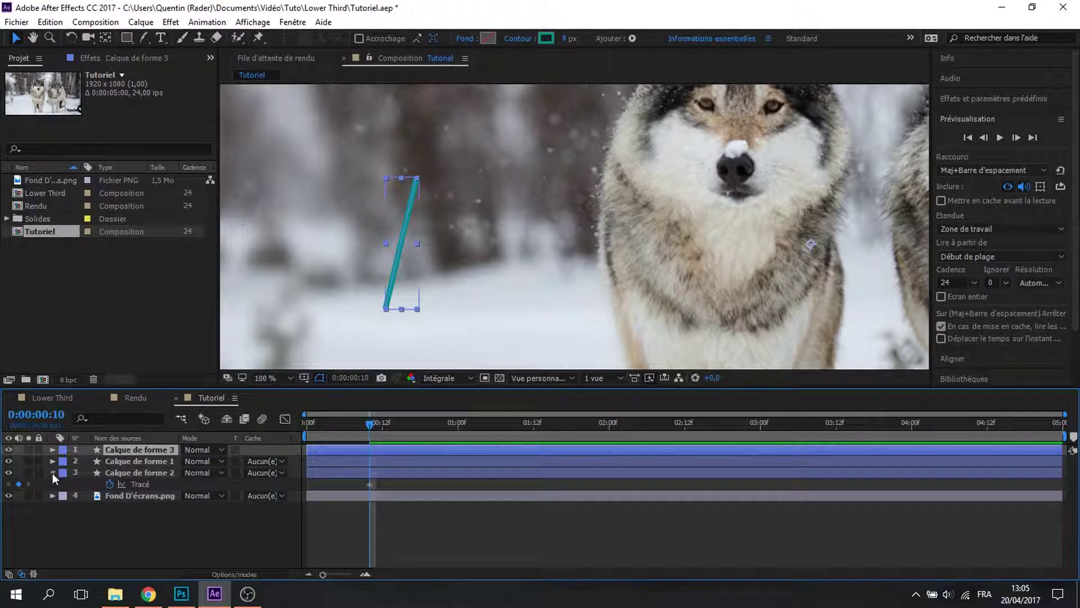
click(52, 473)
Keyframe Calque de forme 3's Position at 0:00:00:10, and move the line horizontally to the right to about 1393, 540 at 0:00:01:01
key(p)
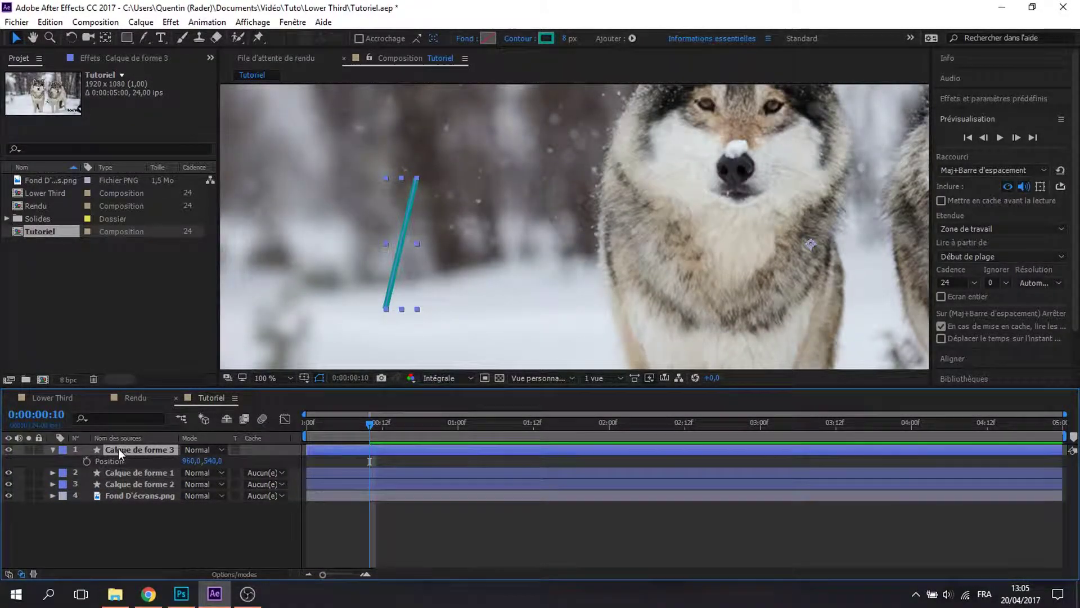
click(86, 461)
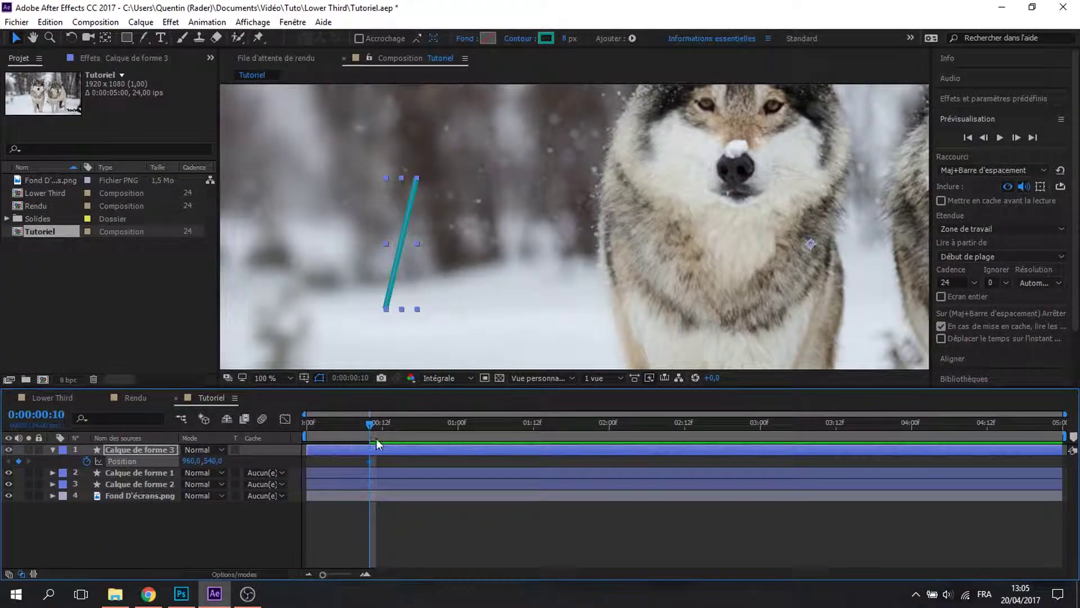
drag(369, 423, 464, 429)
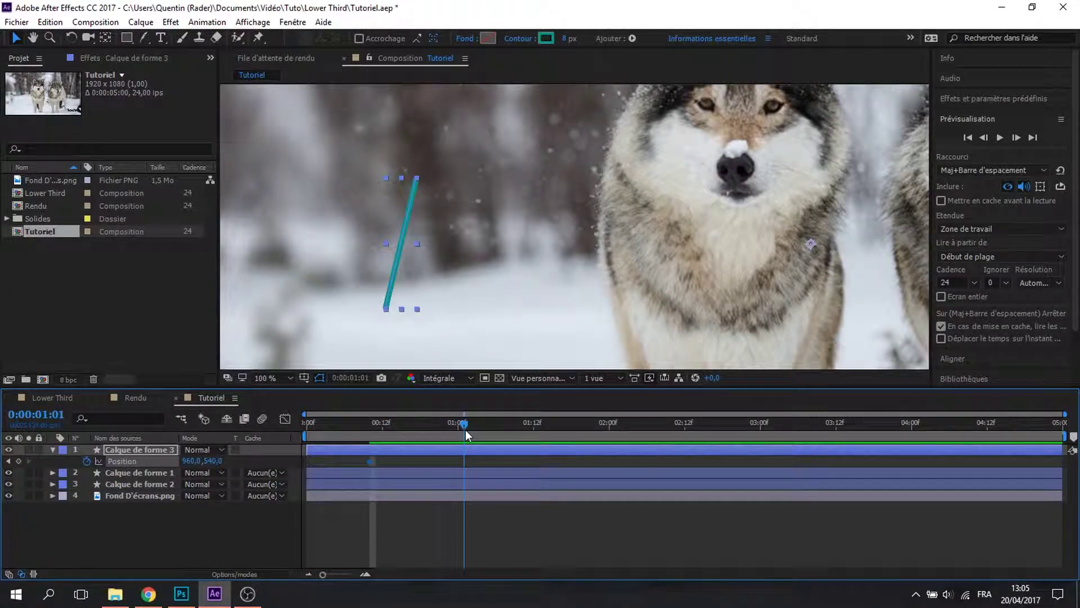
drag(421, 242, 700, 239)
click(110, 545)
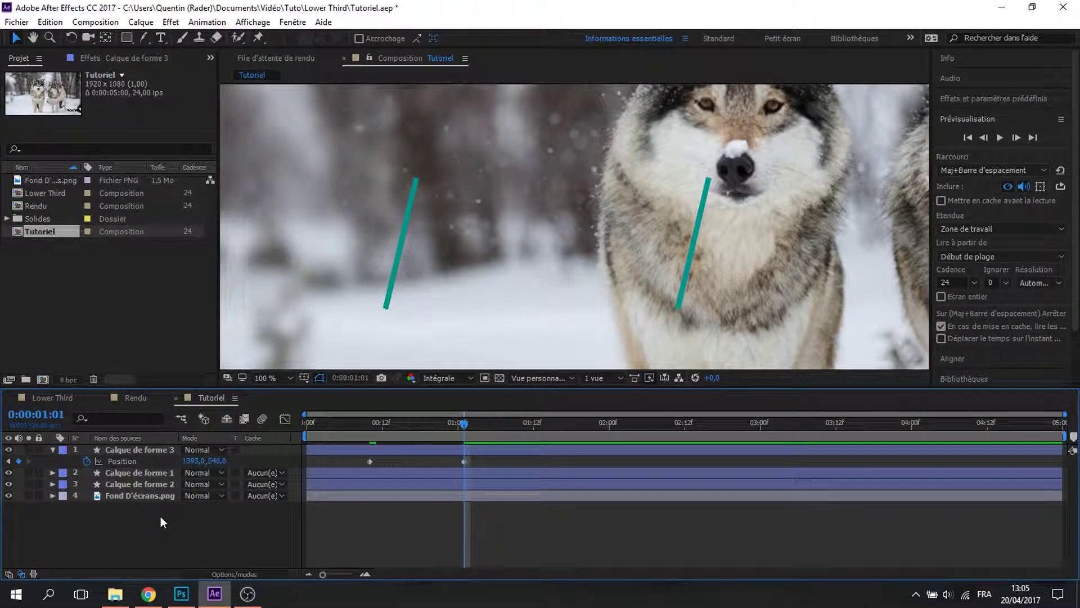
Apply Easy Ease to both Position keyframes of Calque de forme 3
click(137, 450)
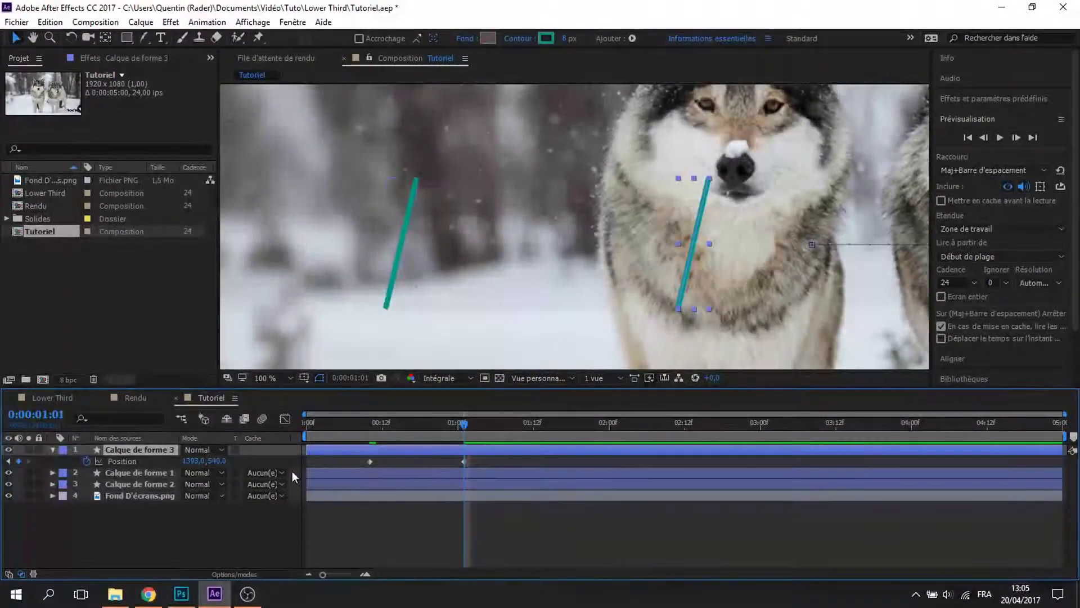
drag(488, 457, 351, 463)
key(F9)
click(71, 543)
At 0:00:01:01, stretch Calque de forme 2's path by moving its right-hand points across to the duplicated teal line
click(133, 473)
click(128, 484)
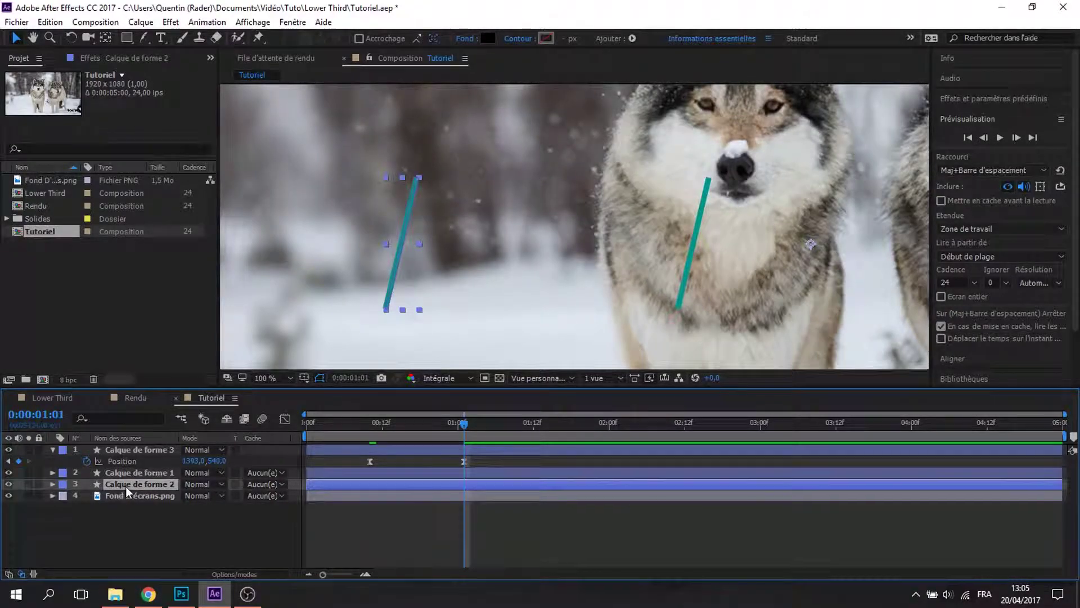
key(u)
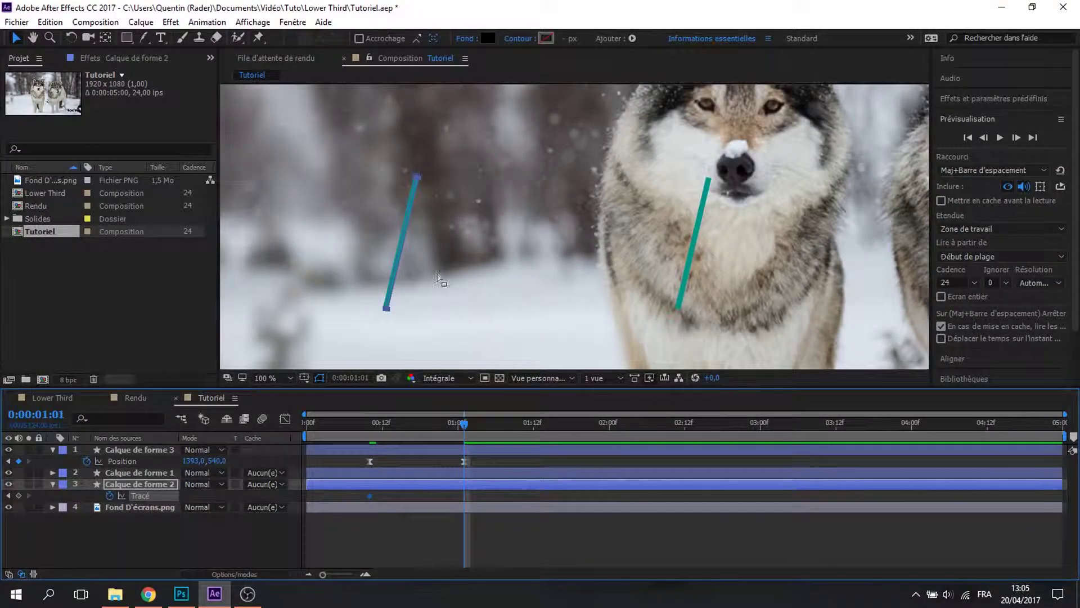
click(392, 308)
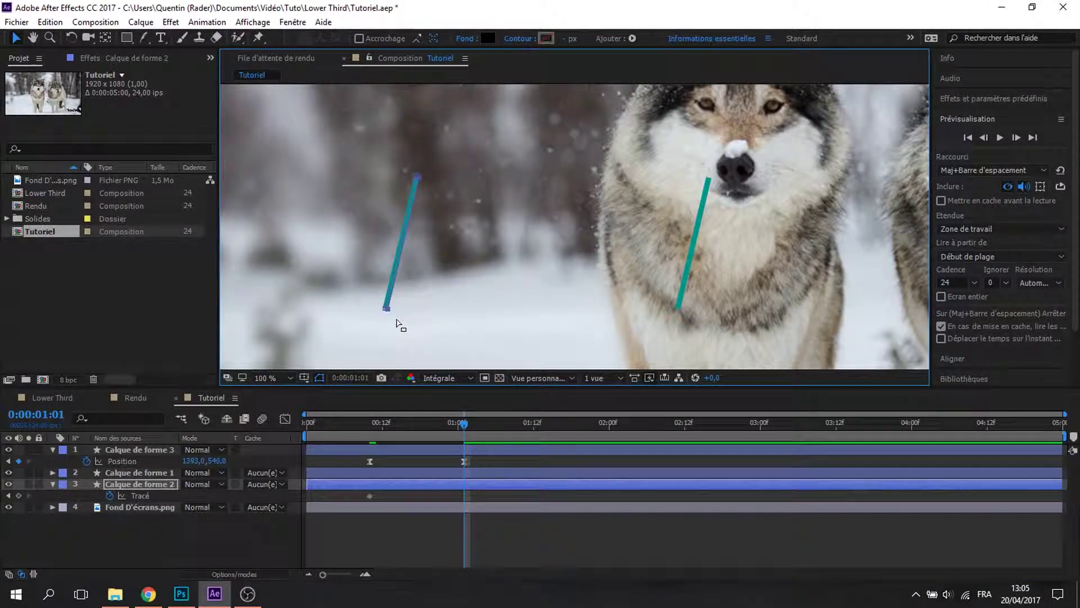
drag(438, 203, 418, 166)
drag(415, 203, 702, 214)
Apply Easy Ease to both Tracé keyframes of Calque de forme 2 with the current time at 0:00:00:13
drag(462, 426, 387, 428)
drag(481, 499, 364, 498)
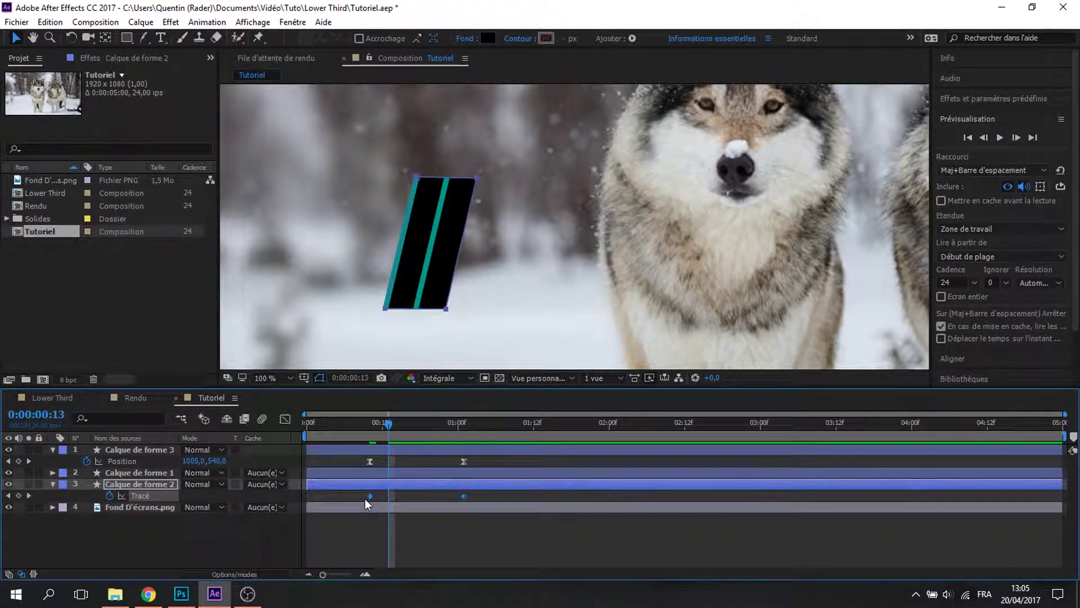
key(F9)
click(242, 550)
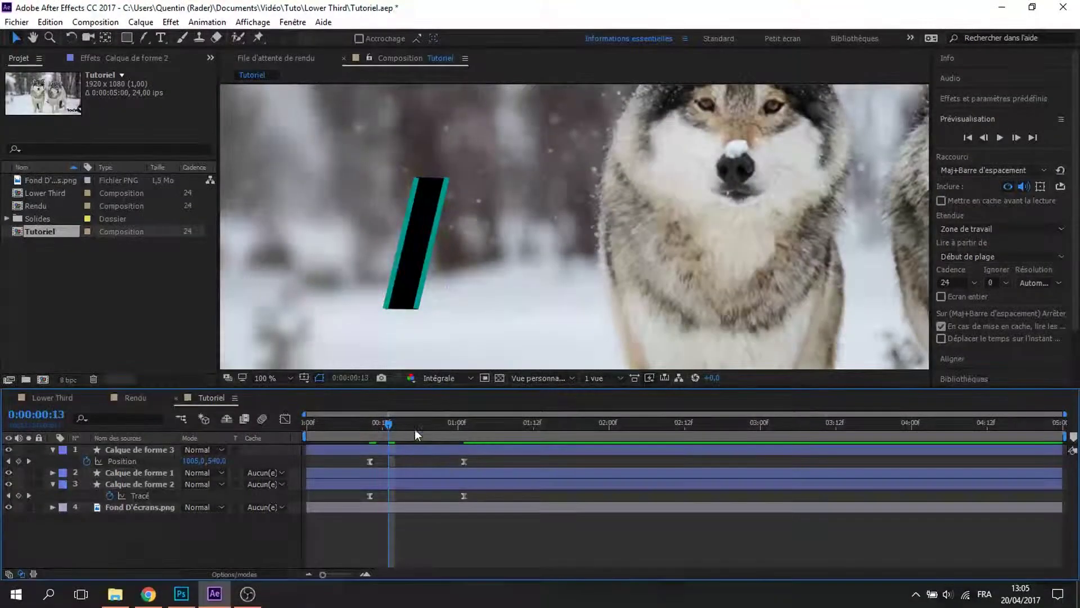
Set the opacity of Calque de forme 2 to 45% without any opacity keyframe, and collapse the layer's properties
mouse_move(387, 431)
mouse_down()
mouse_move(495, 428)
mouse_move(396, 441)
mouse_up()
click(106, 484)
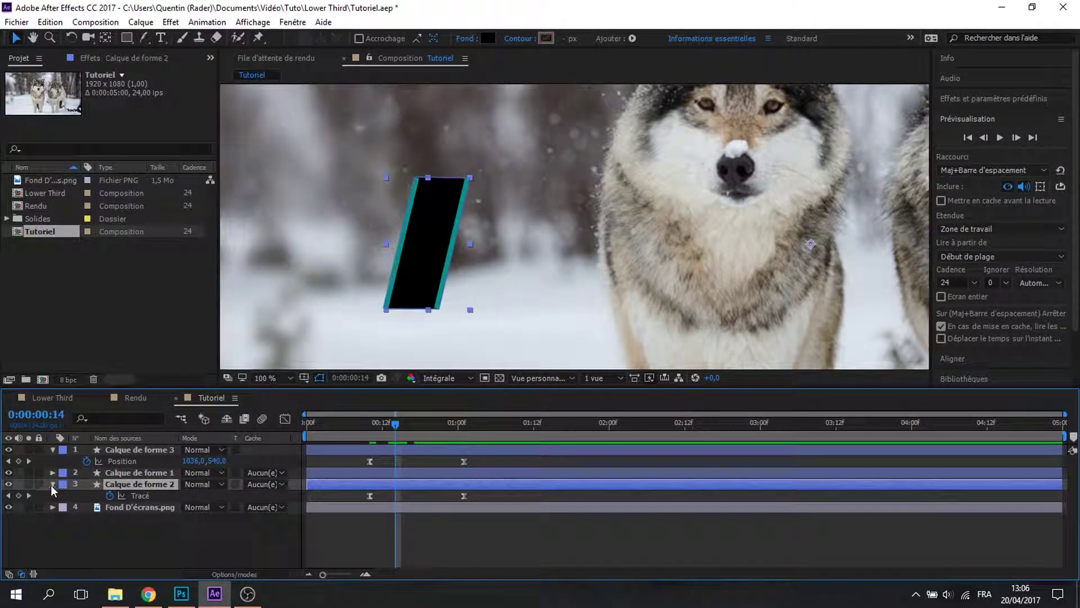
click(52, 484)
click(53, 485)
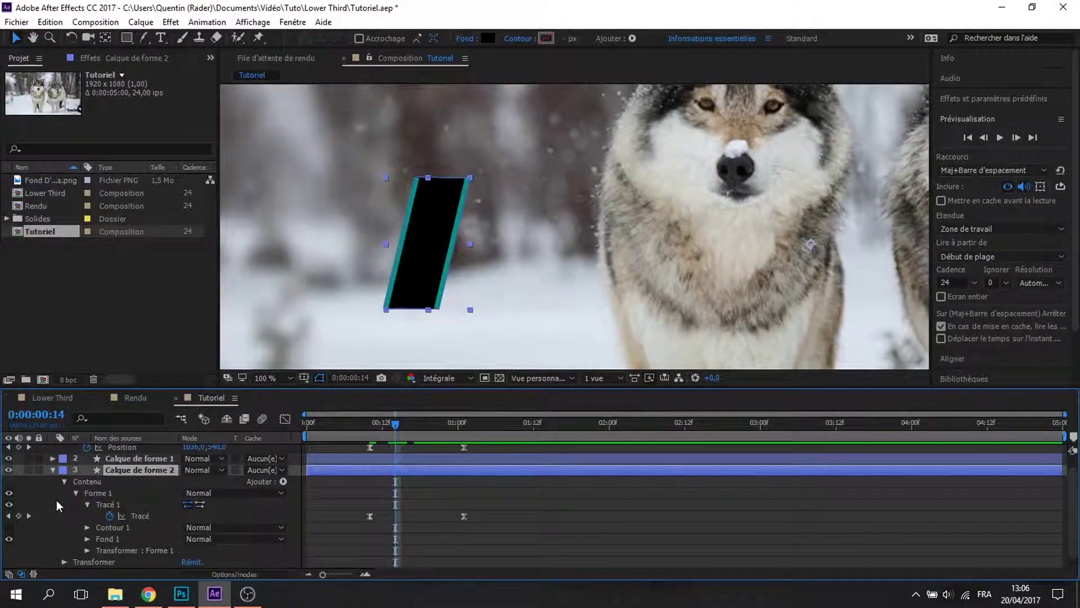
click(64, 562)
scroll(107, 543, down, 1)
click(90, 550)
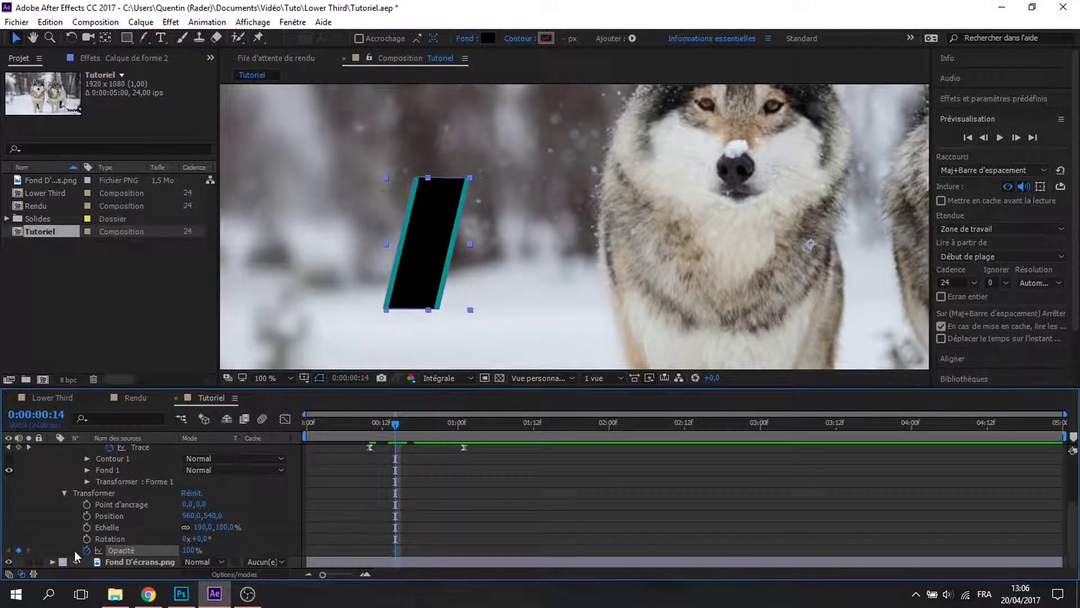
click(191, 551)
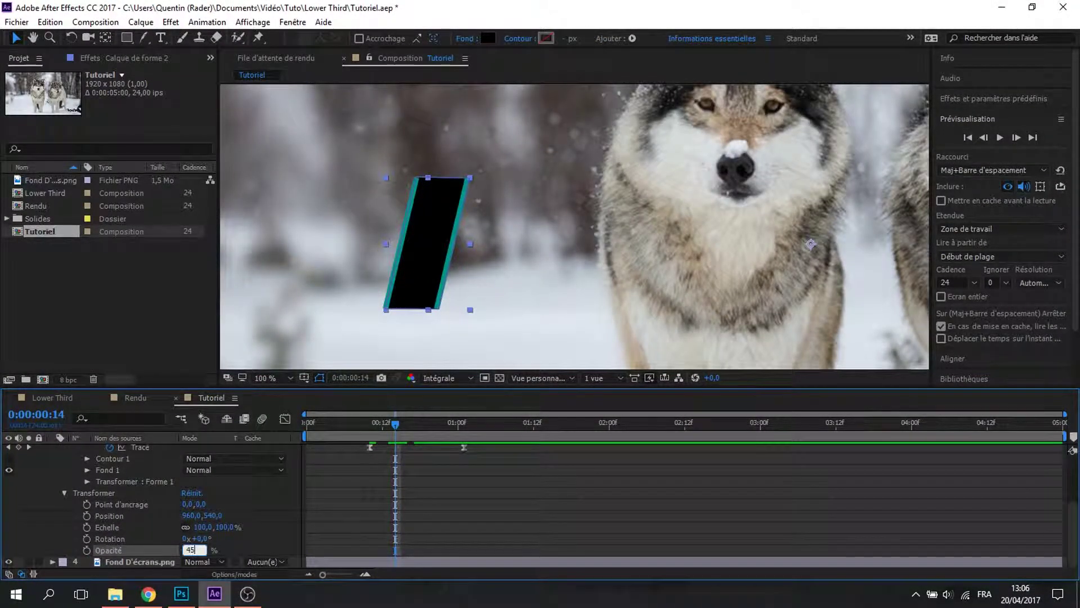
text(45)
key(Return)
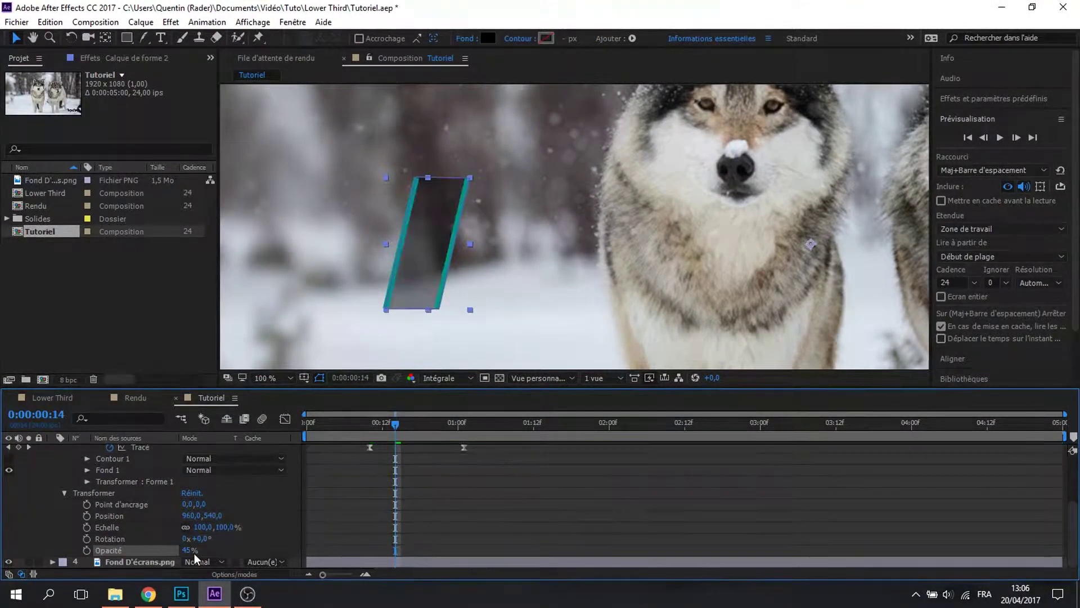
click(64, 493)
click(56, 457)
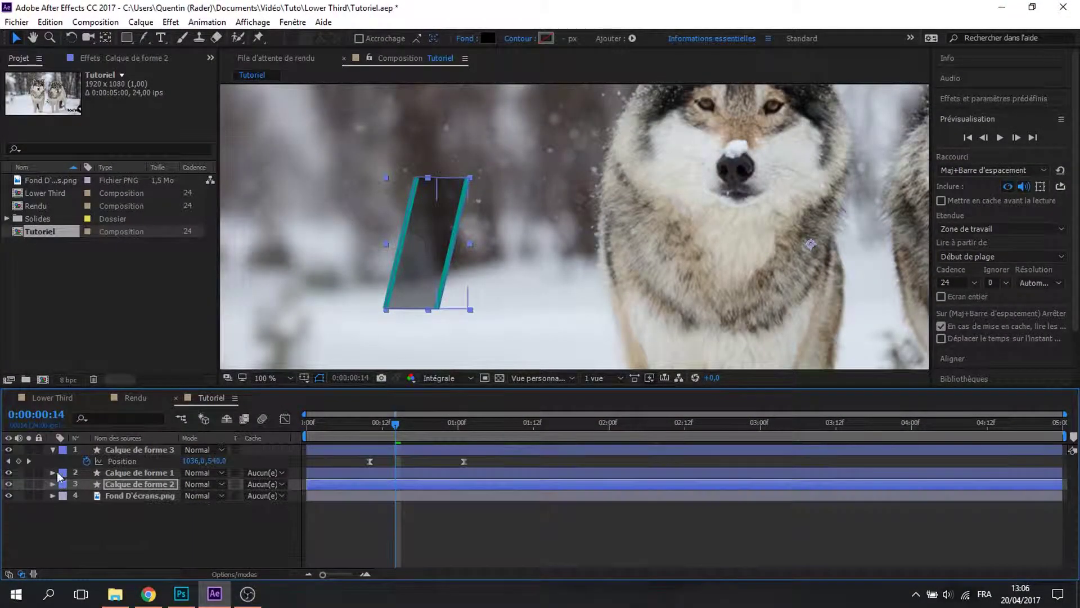
Trim the start of Calque de forme 2 to 0:00:00:10, where the line's first Position keyframe sits
drag(383, 427, 370, 483)
click(319, 483)
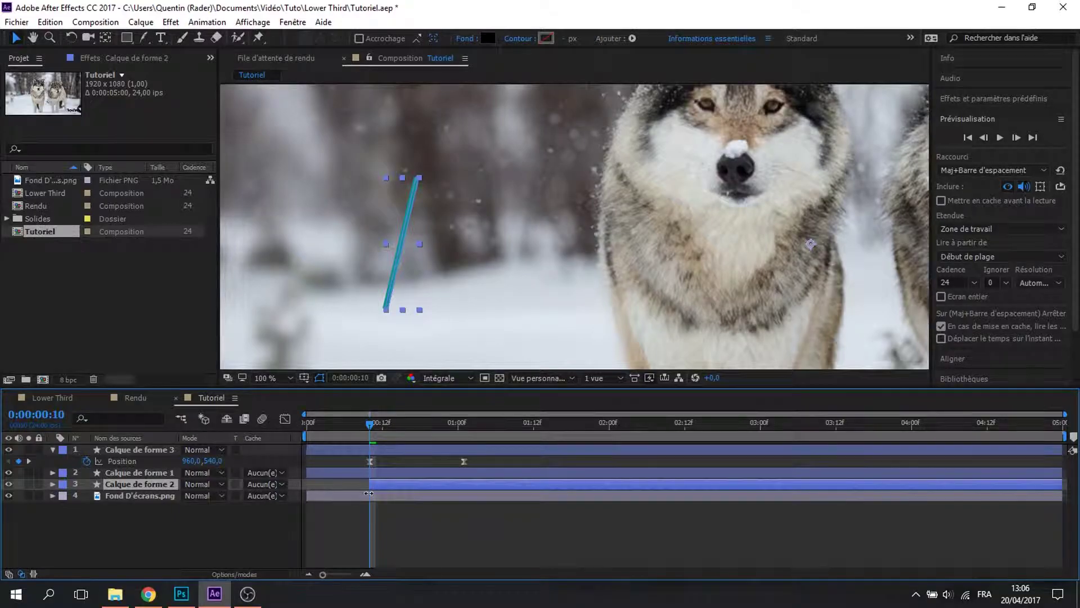
drag(374, 416, 414, 439)
click(162, 515)
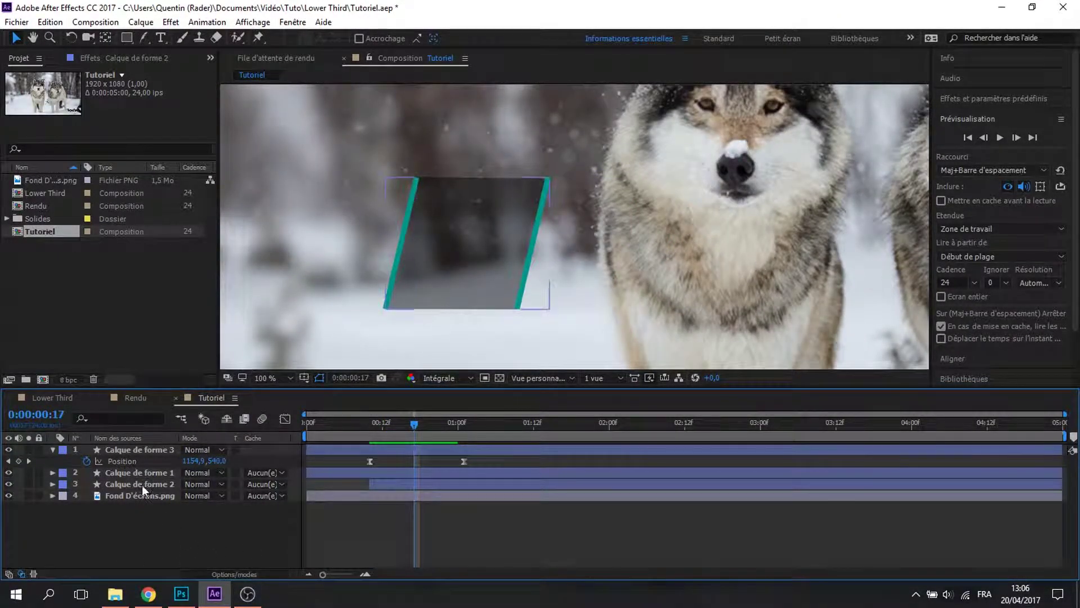
click(130, 451)
click(133, 516)
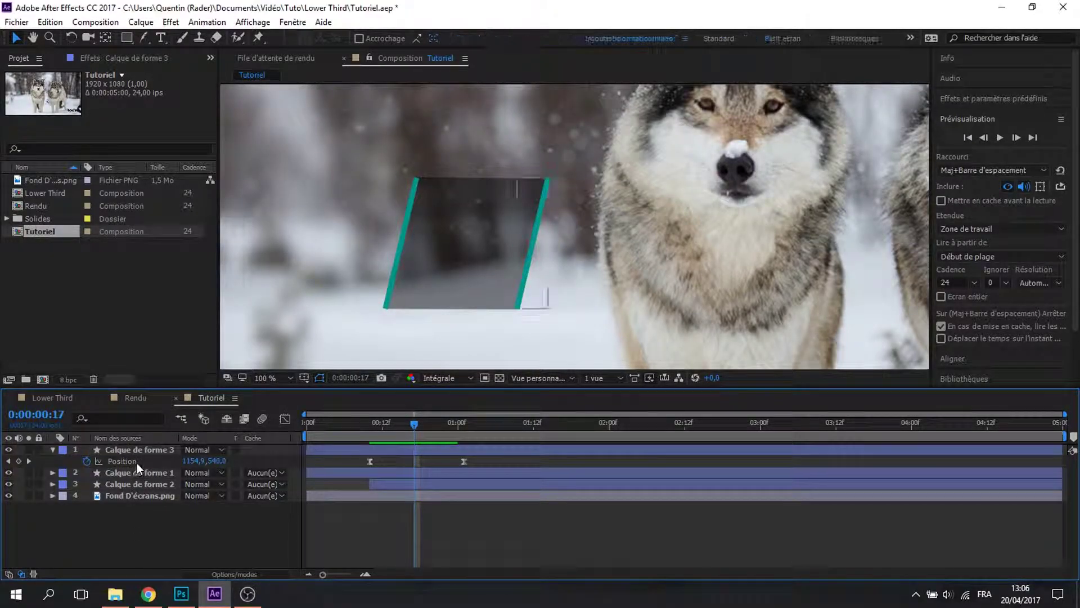
click(127, 440)
click(126, 448)
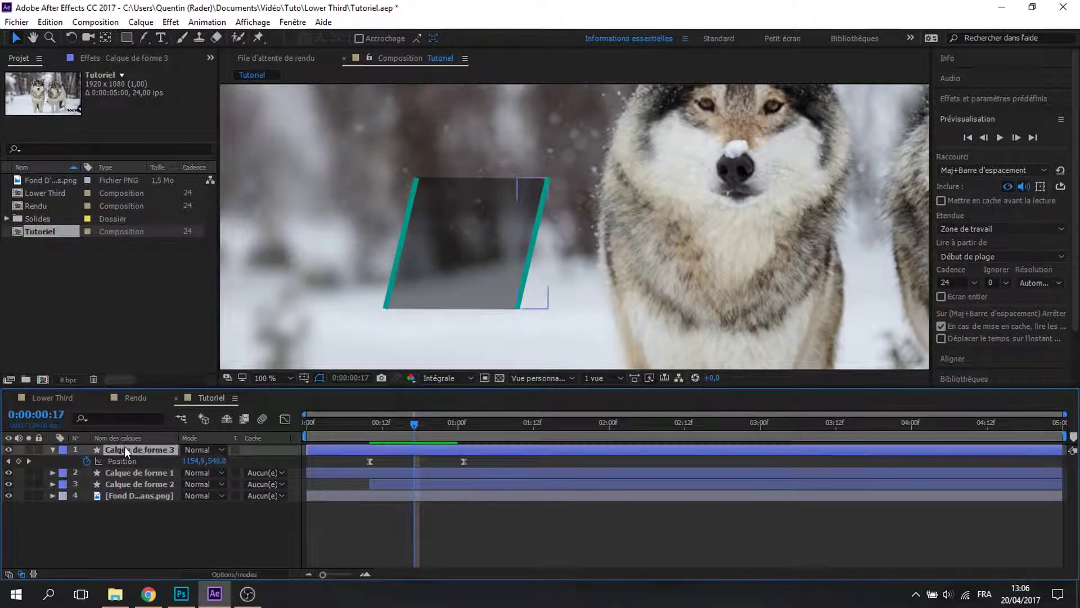
click(131, 473)
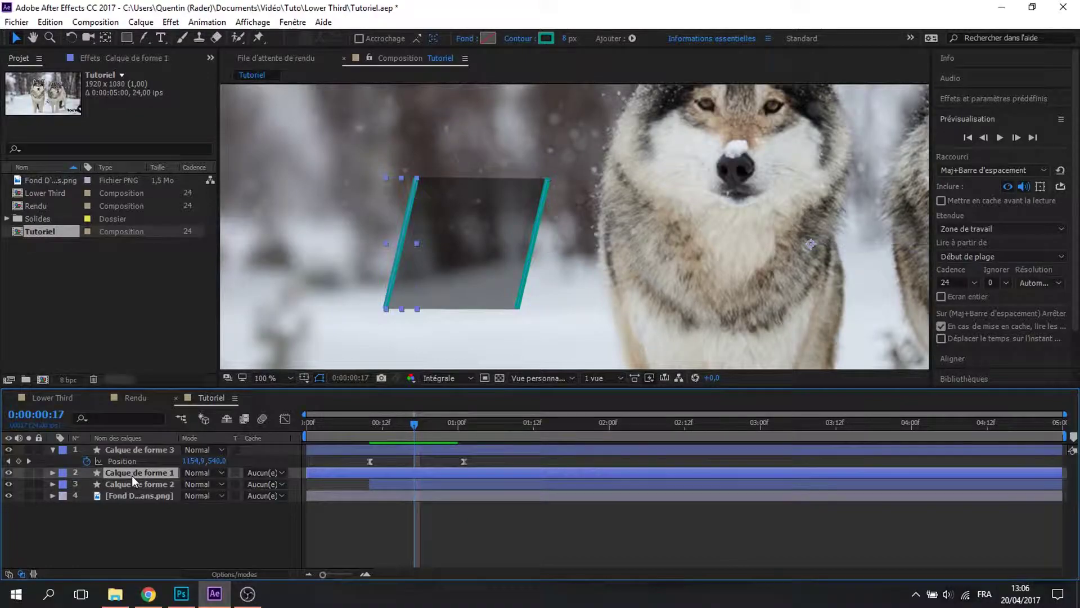
drag(416, 423, 396, 430)
click(213, 510)
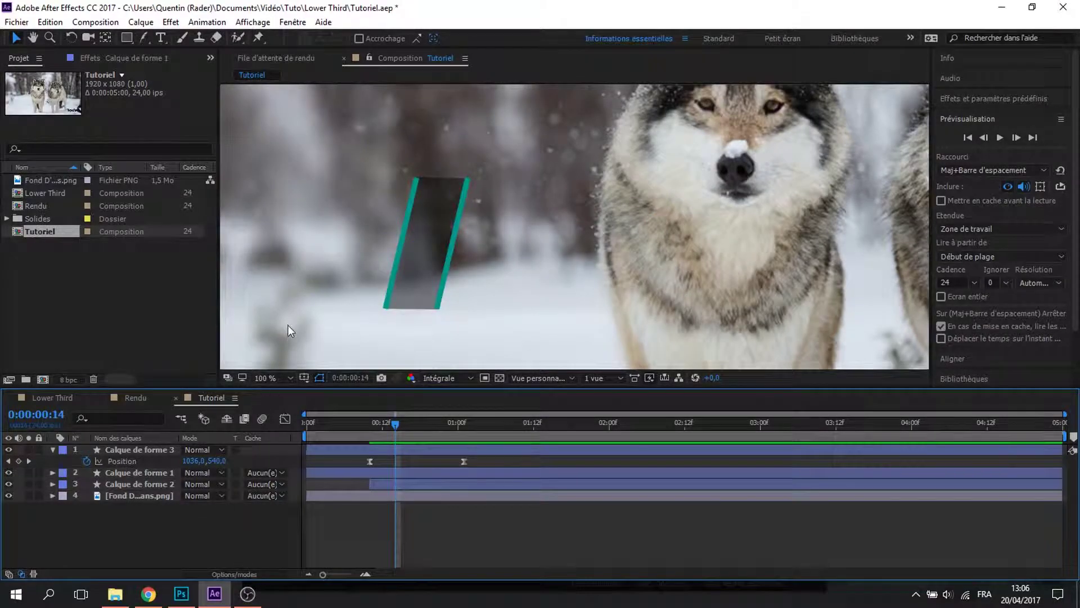
At 0:00:01:01, add a text layer inside the dark shape reading "LOWER Third" with "Tutoriel" on the second line
click(490, 425)
drag(476, 430, 464, 434)
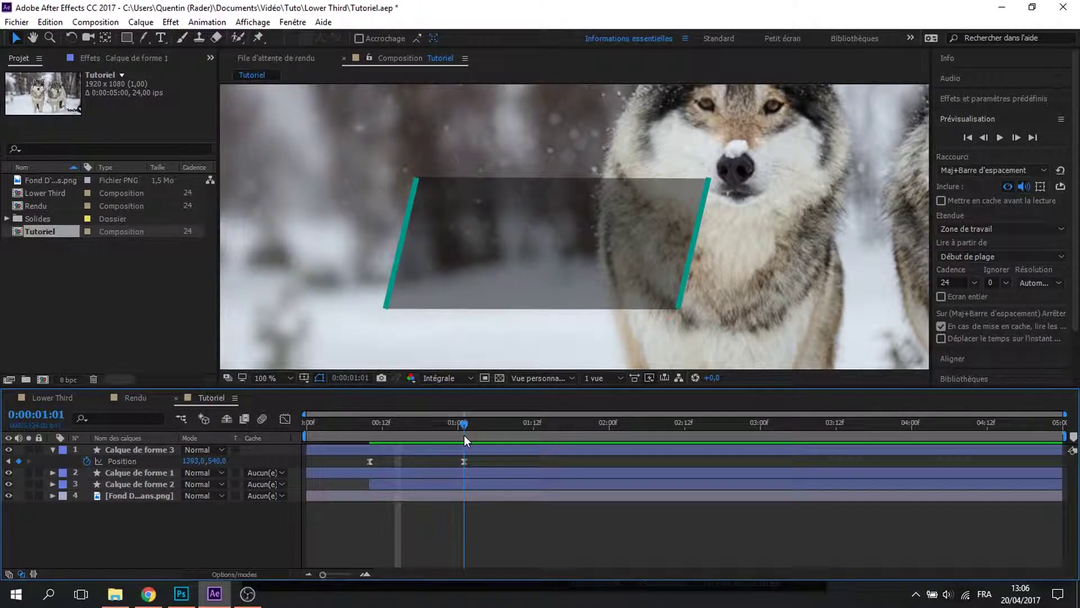
key(ctrl+a)
key(t)
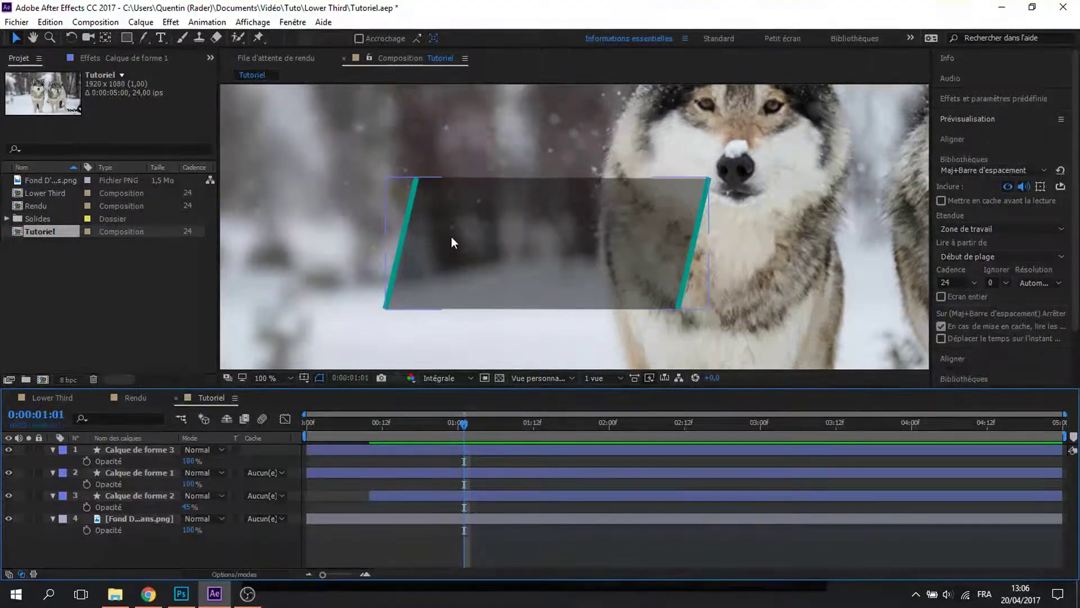
key(ctrl+t)
click(454, 222)
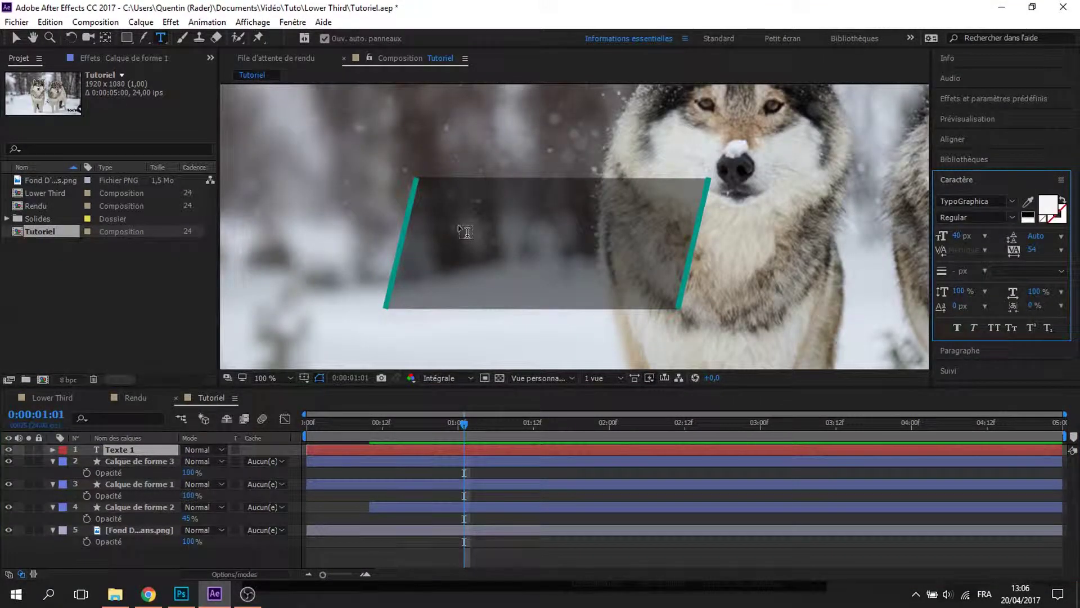
text(Lo)
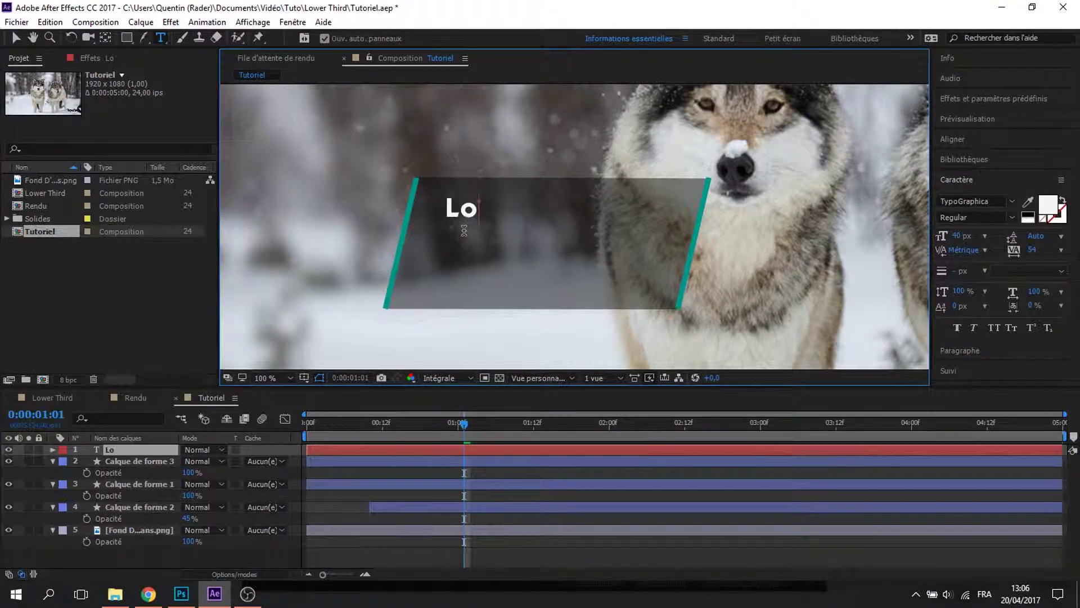
key(BackSpace)
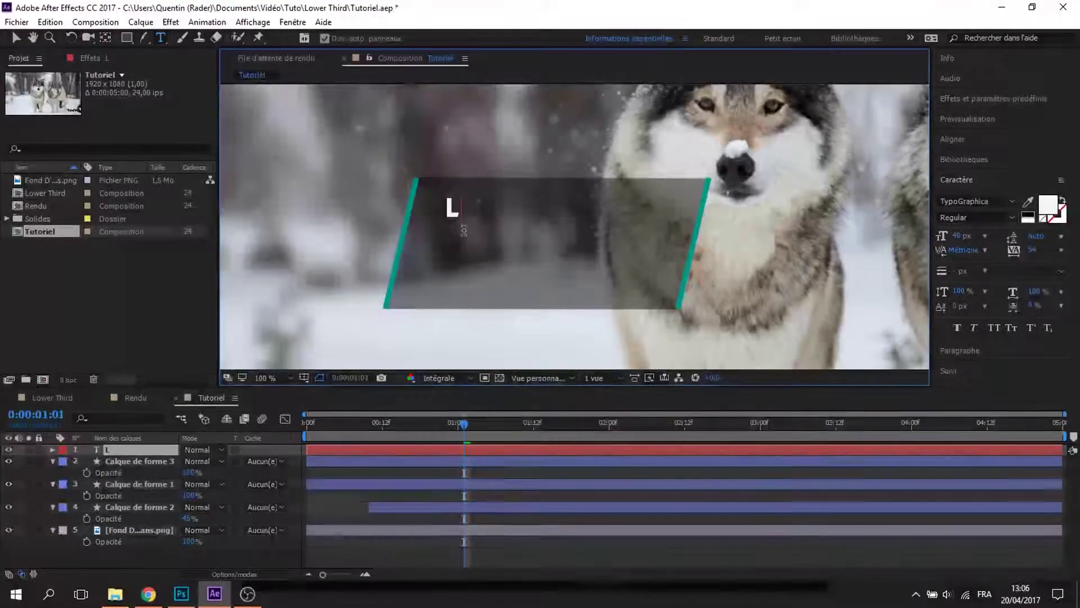
text(OWER t)
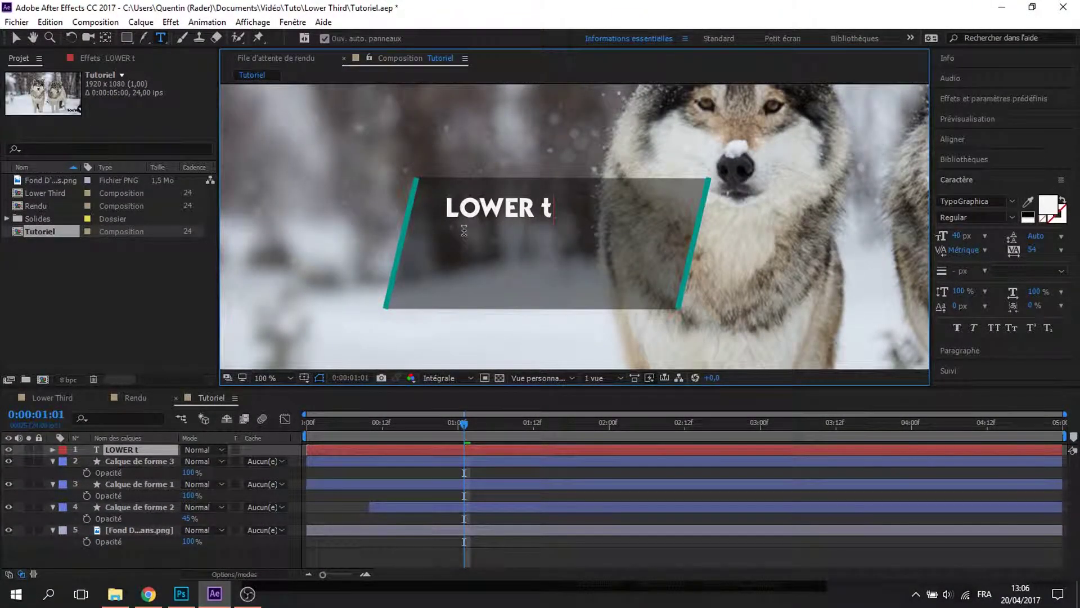
key(BackSpace)
text(ird)
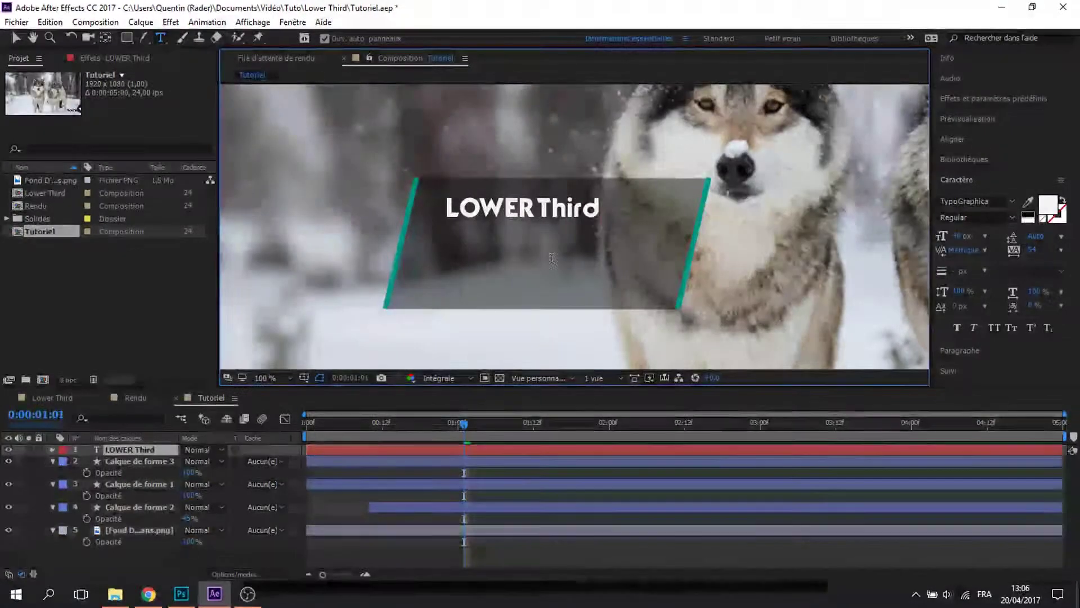
text(T)
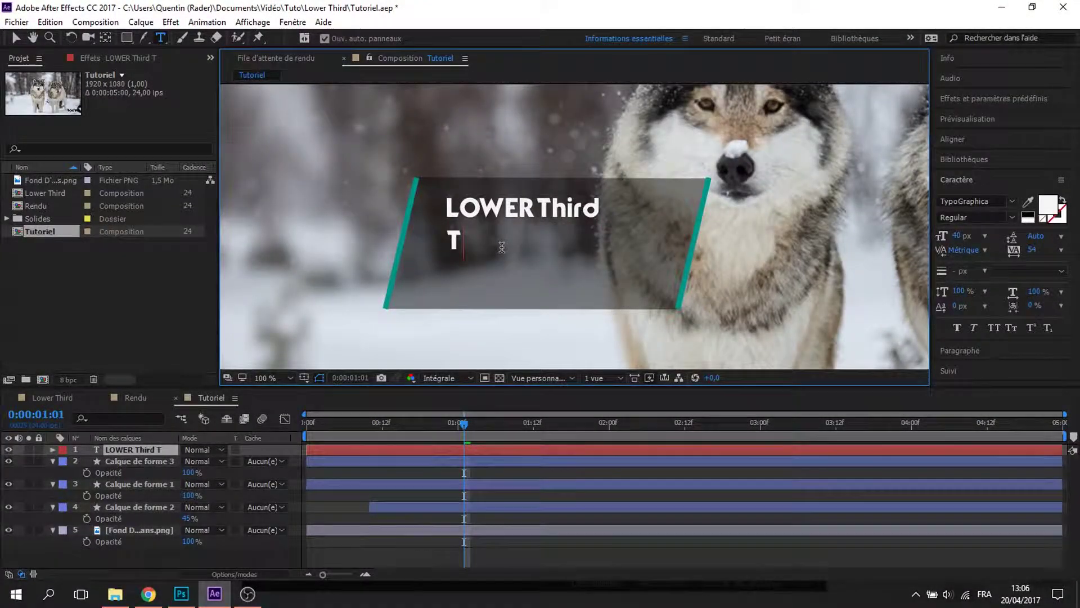
text(utoriel)
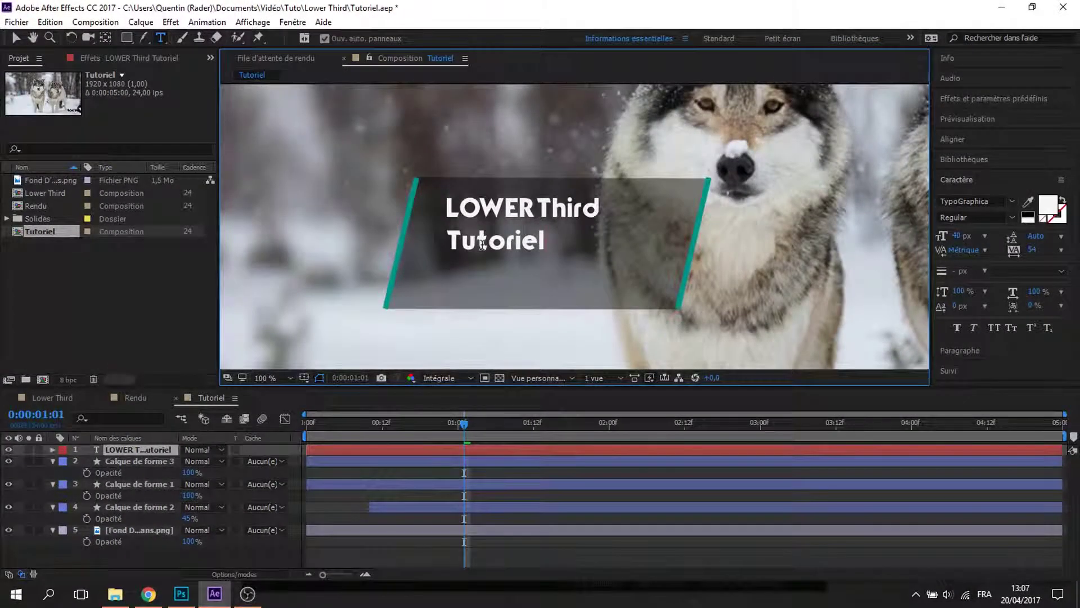
Set the font size of "Tutoriel" to 34 px and of "LOWER Third" to 46 px
drag(545, 242, 605, 212)
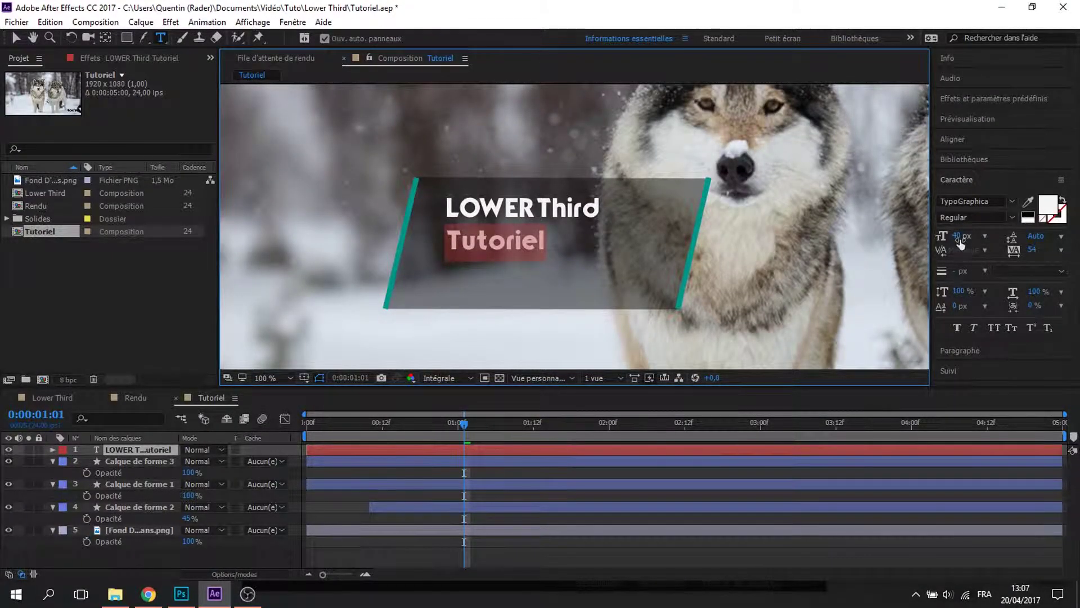
drag(956, 236, 953, 239)
drag(599, 209, 450, 221)
drag(961, 239, 967, 240)
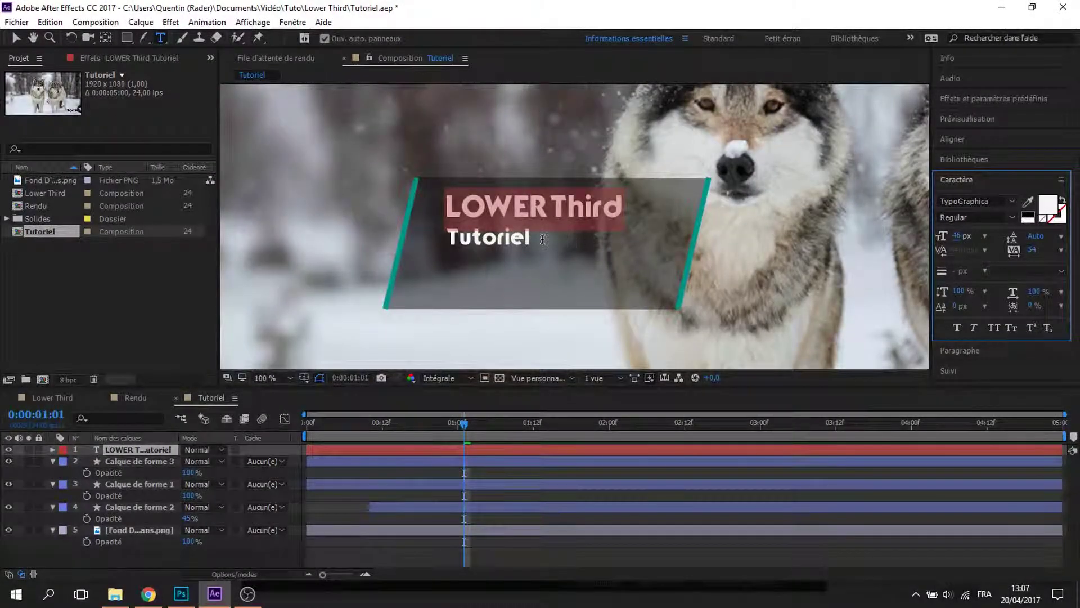
Change the font of the second line, "Tutoriel", to Aquawax Light
drag(531, 239, 448, 239)
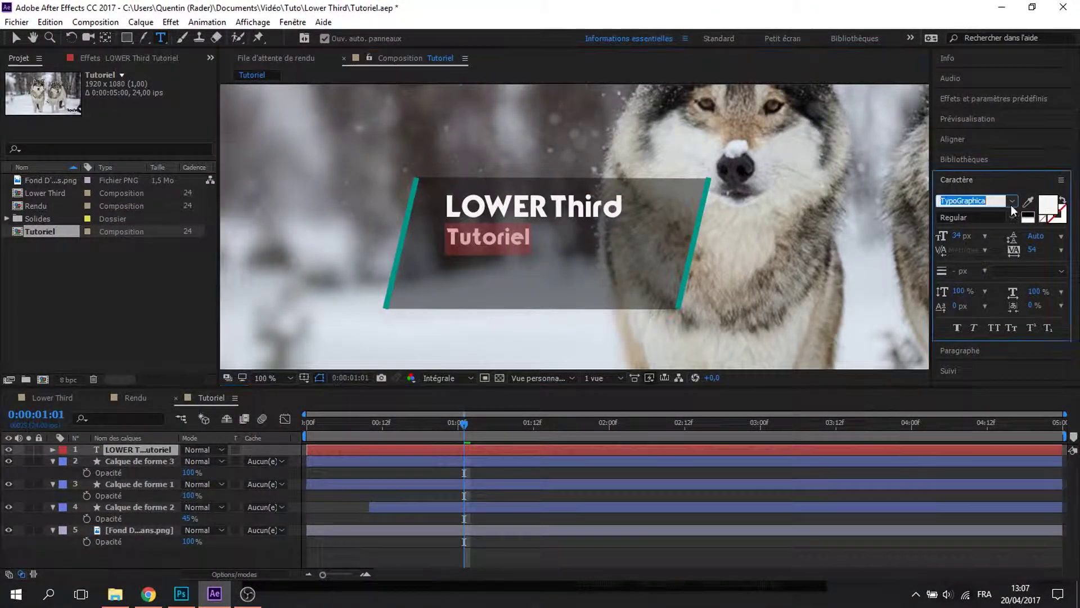
click(1011, 202)
drag(1065, 369, 1068, 221)
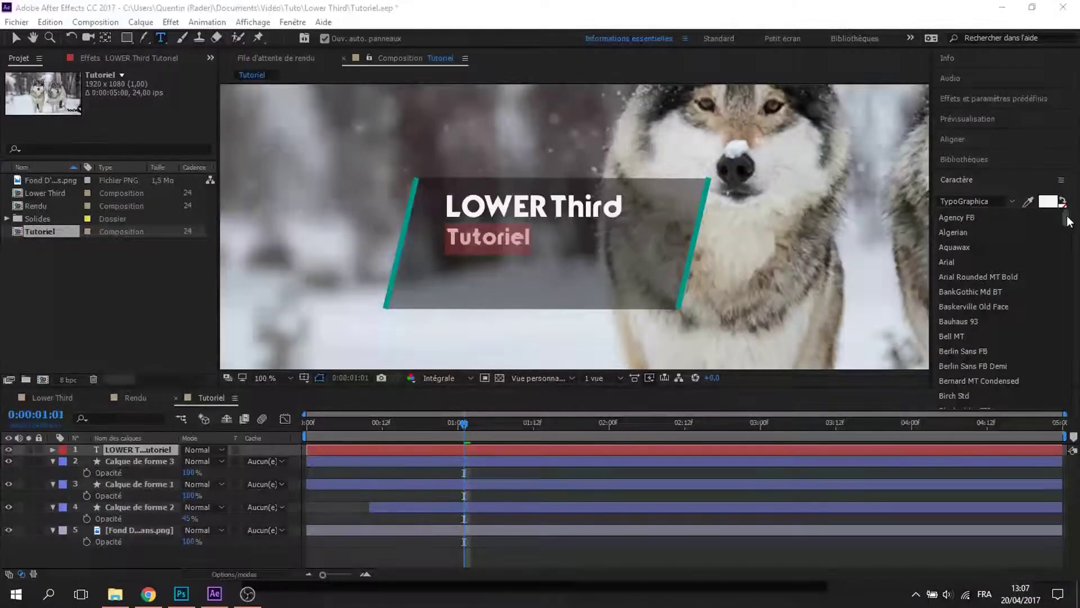
click(1000, 249)
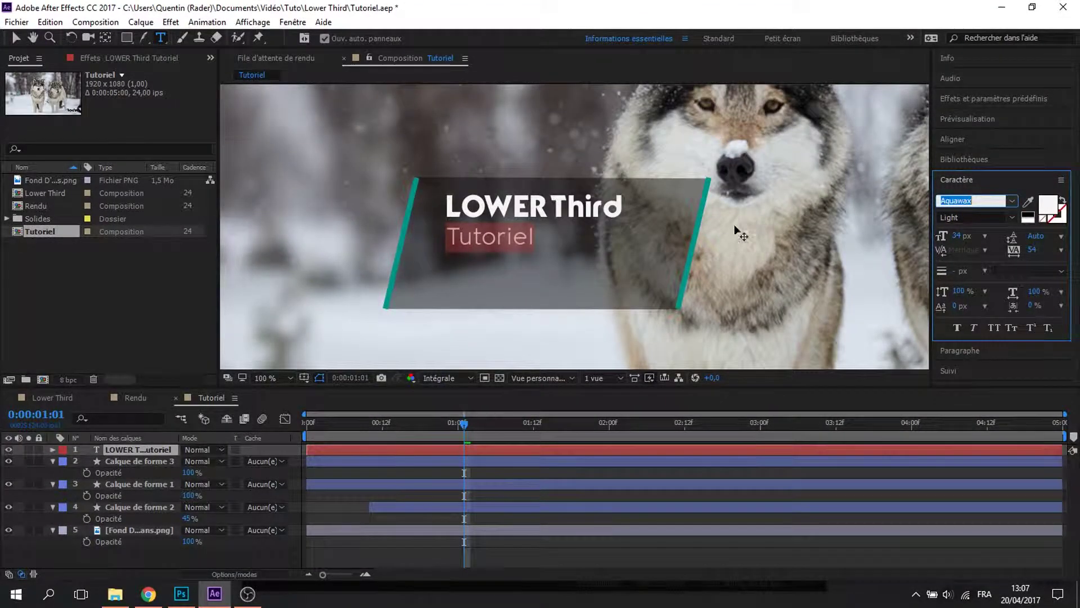
Try the GeosansLight font on the word "Third" in the first text line
drag(622, 206, 549, 206)
click(1001, 200)
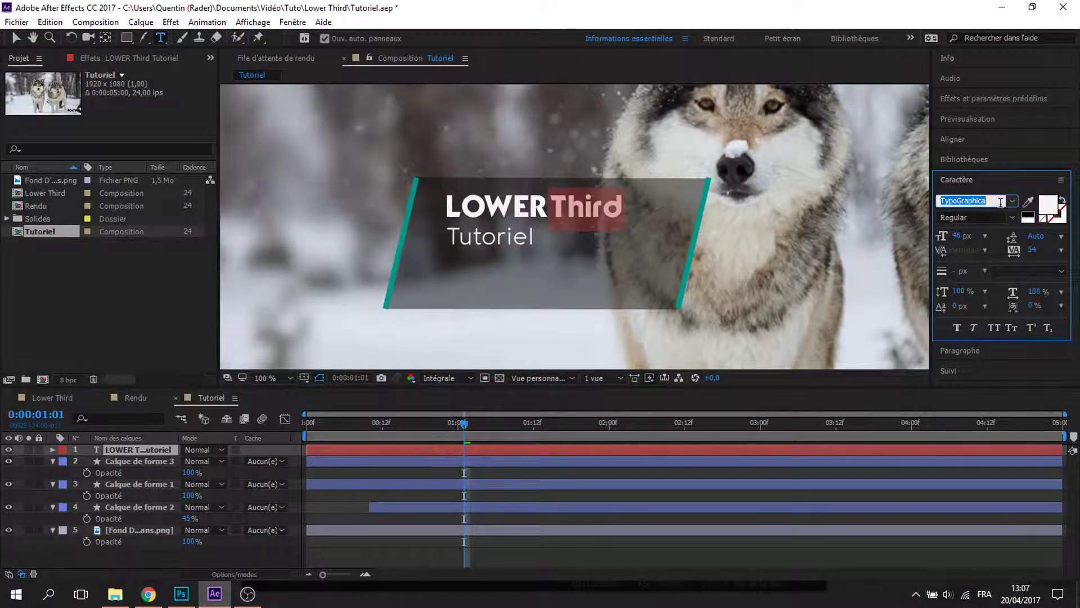
text(GeosansLight)
key(Return)
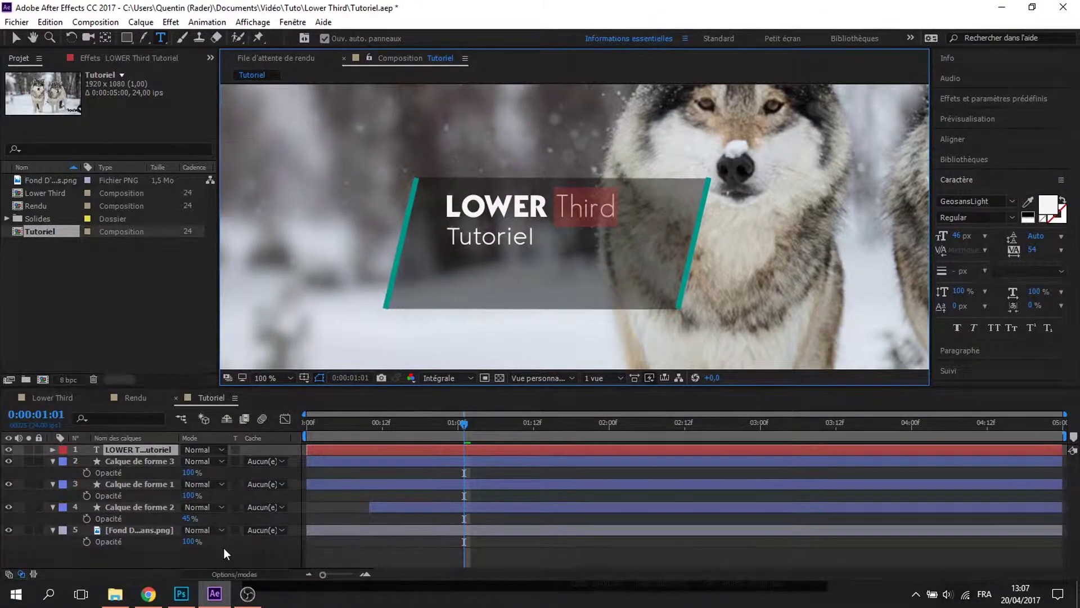
click(224, 554)
Set the word "Third" back to the TypoGraphica font
drag(554, 207, 629, 206)
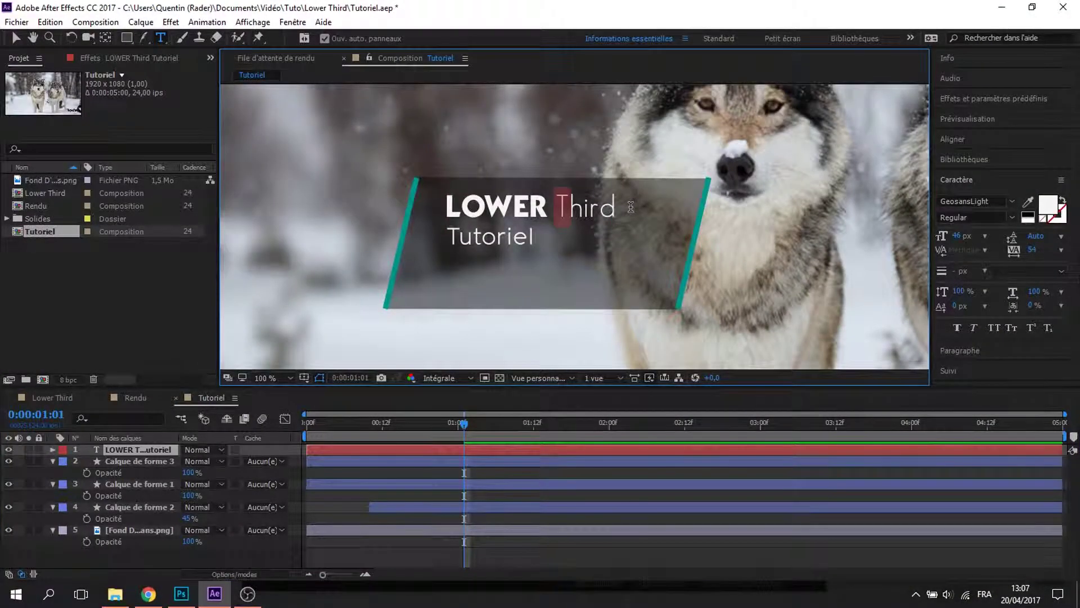
click(998, 200)
text(T)
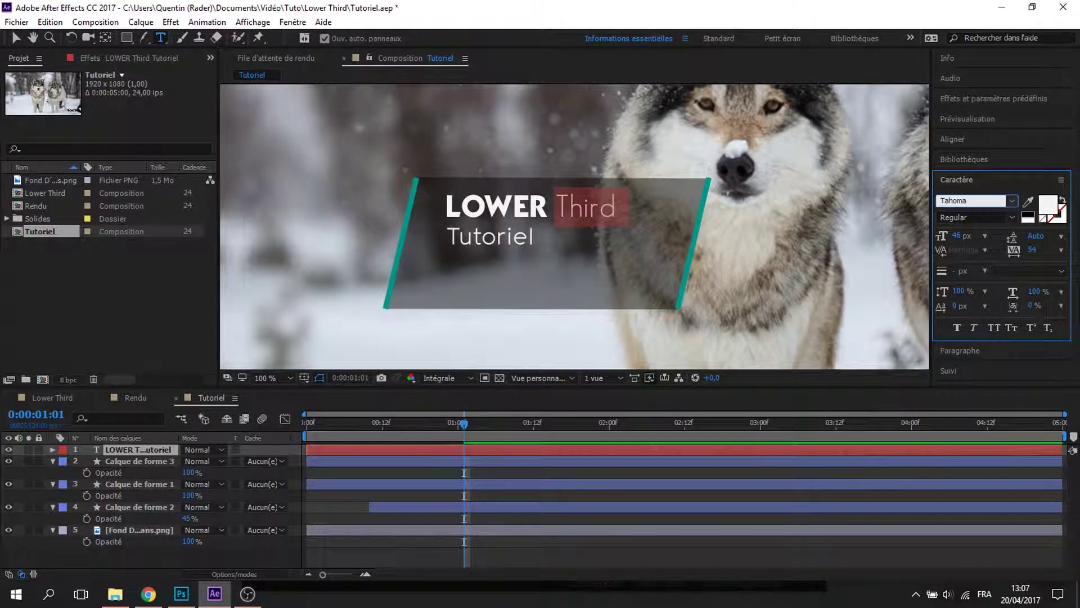
text(ypoGraphic)
key(Return)
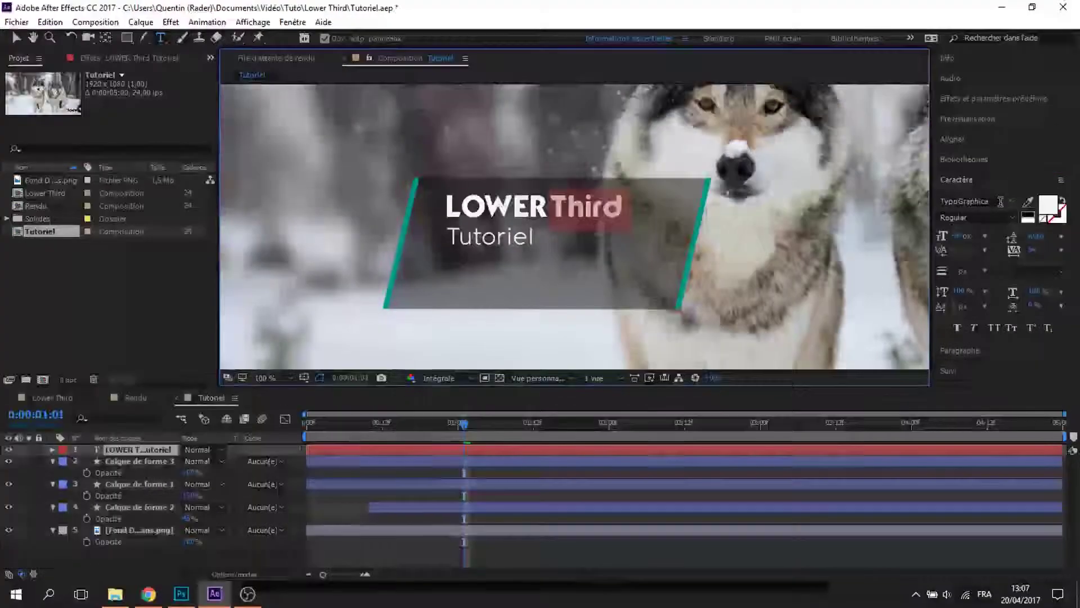
Rewrite "LOWER" as "Lower" and move the text block down and to the right, nearer the centre of the dark shape
drag(551, 208, 473, 209)
text(ower)
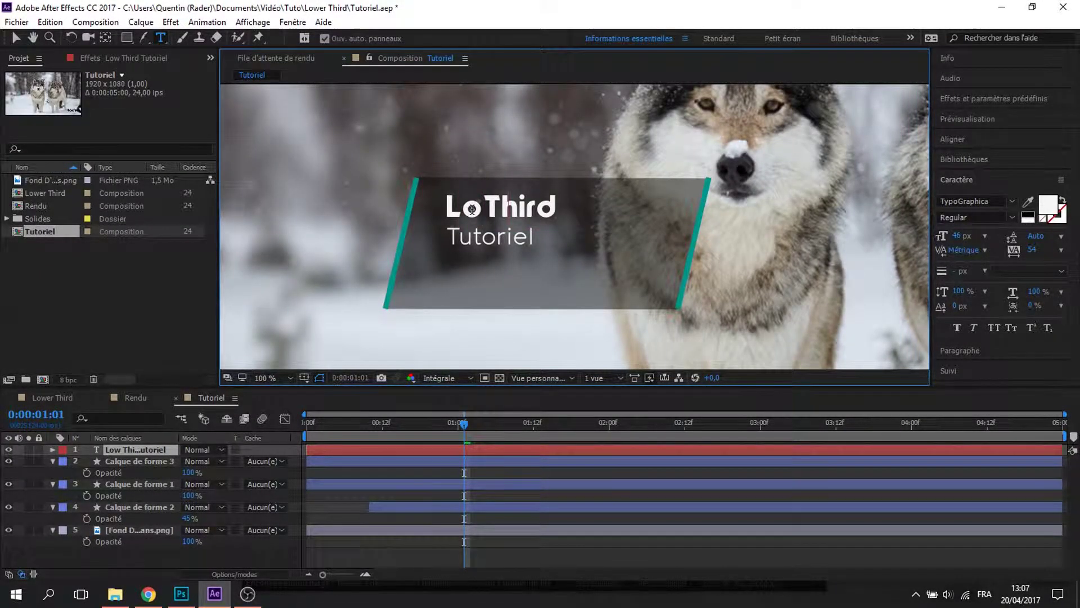
click(196, 554)
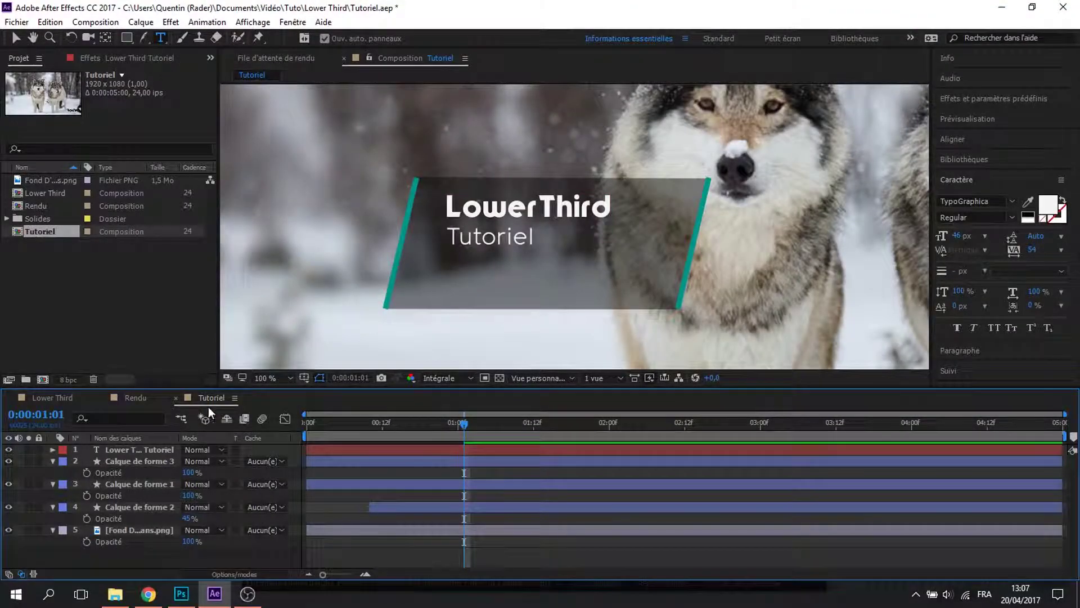
click(15, 38)
drag(500, 224, 523, 248)
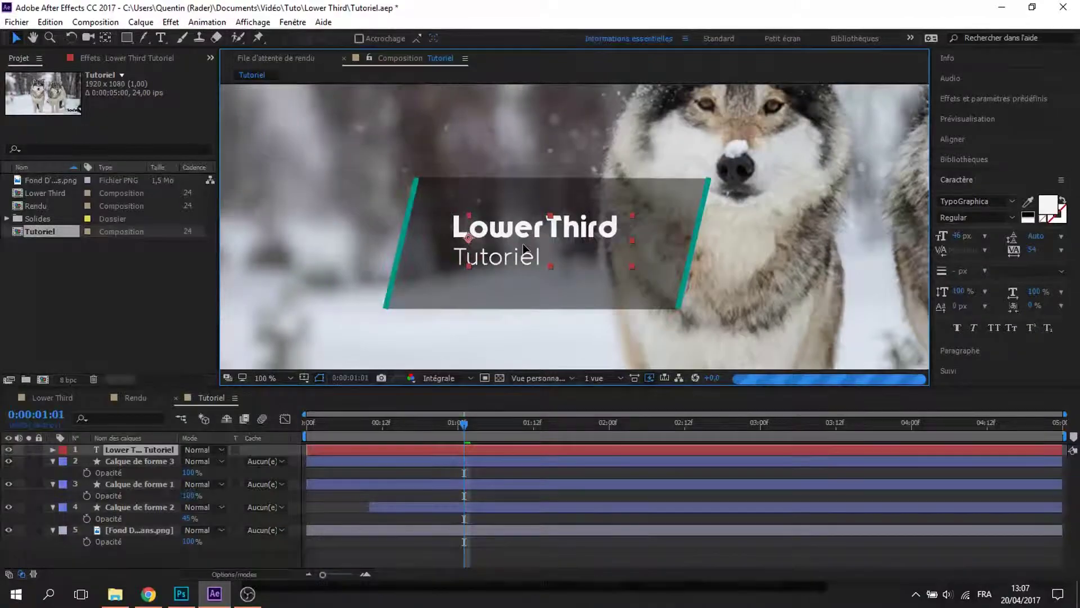
Set the font size of the second text line, "Tutoriel", to 40 px
key(ctrl+t)
drag(555, 258, 473, 258)
click(962, 236)
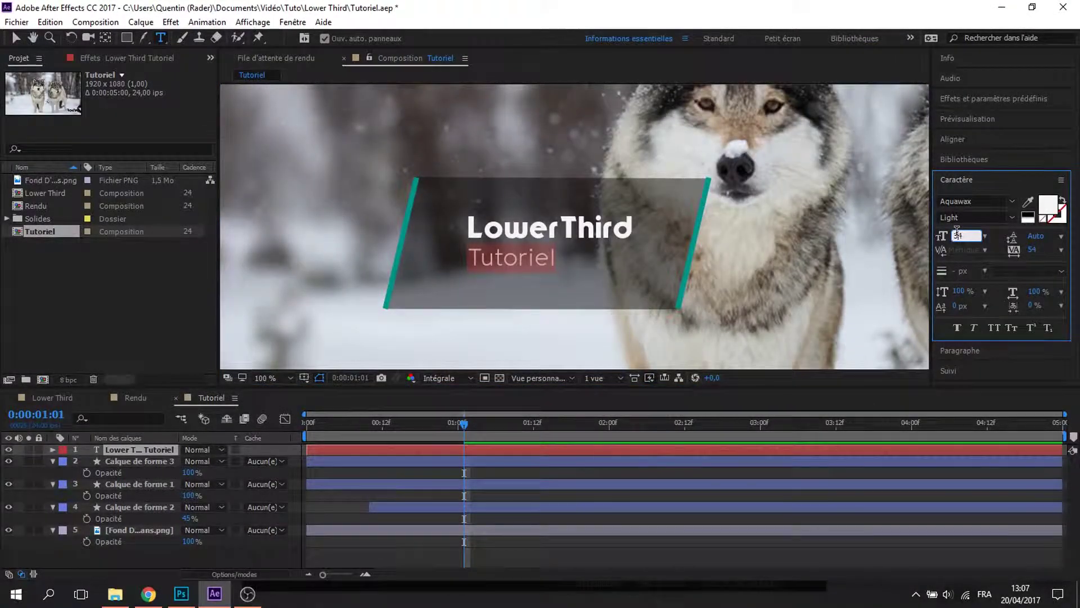
text(7)
text(40)
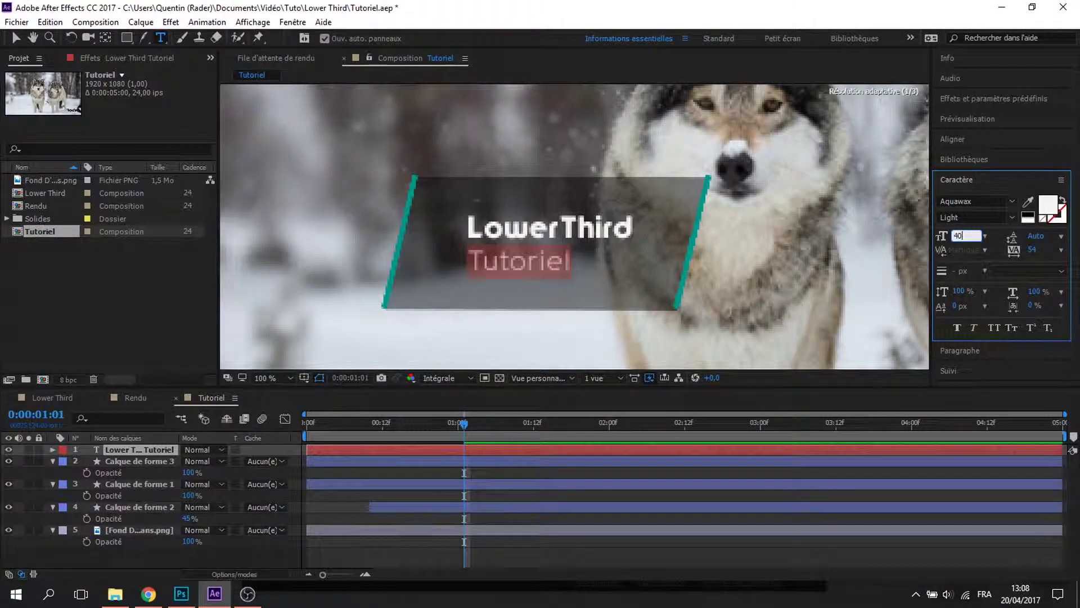
key(Return)
Set the font size of the first text line, "LowerThird", to 55 px
drag(630, 223, 553, 205)
click(960, 235)
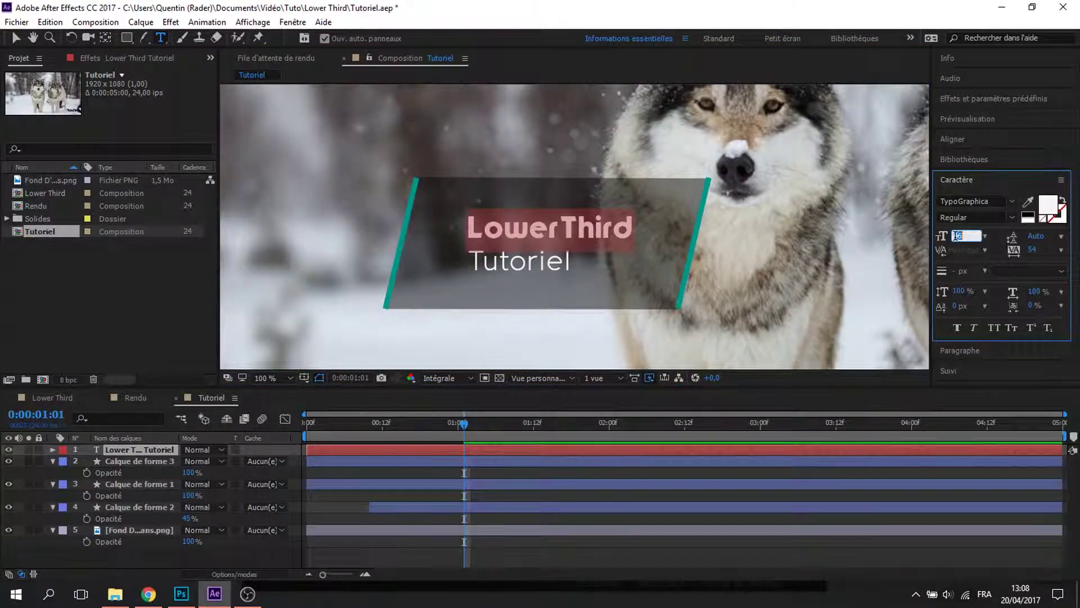
text(55)
key(Return)
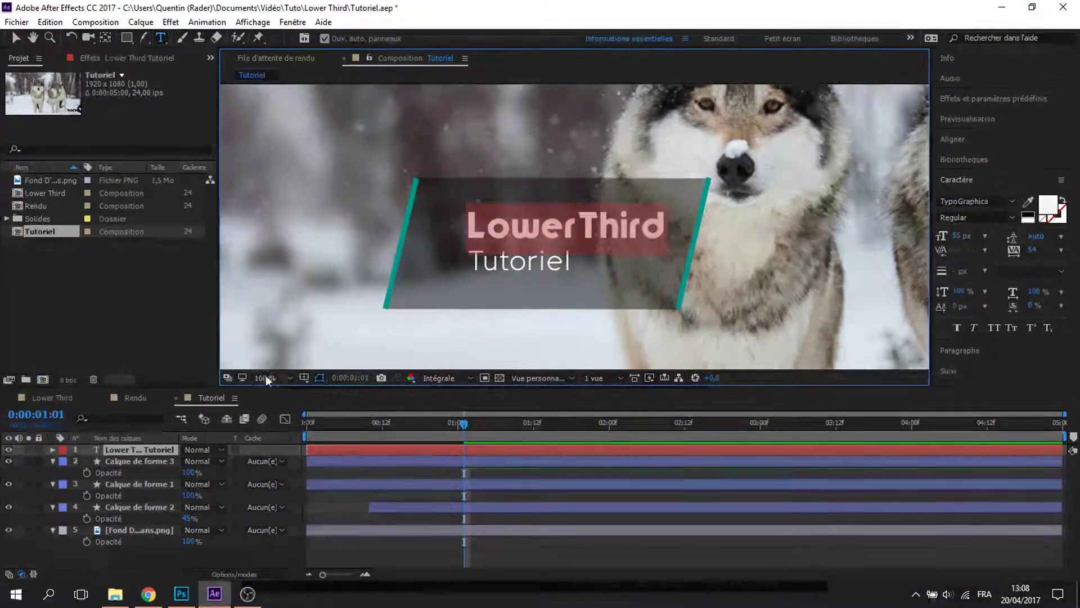
text(v)
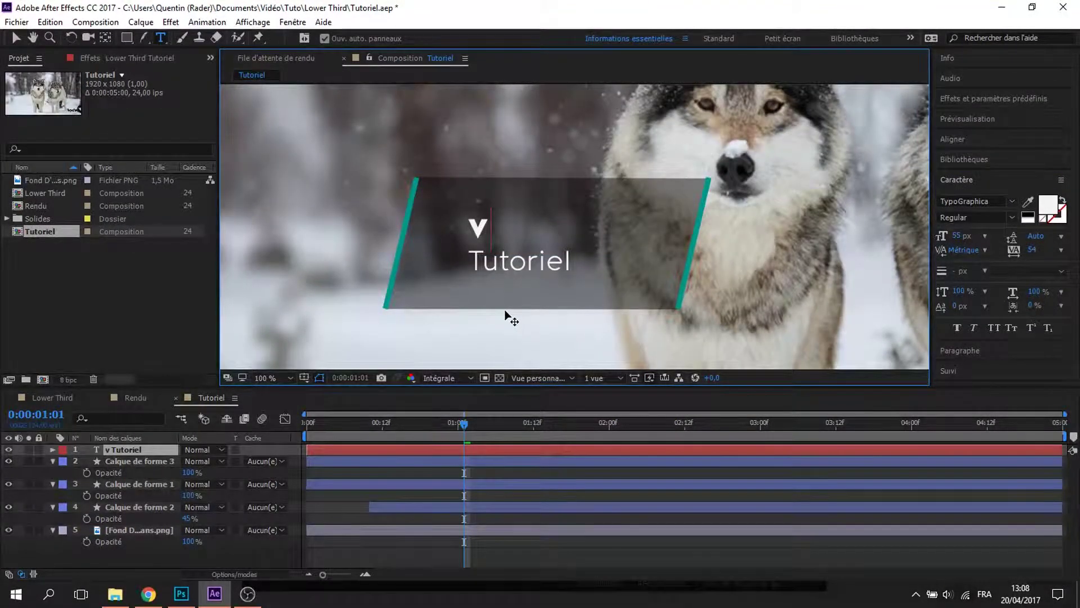
key(ctrl+z)
click(16, 38)
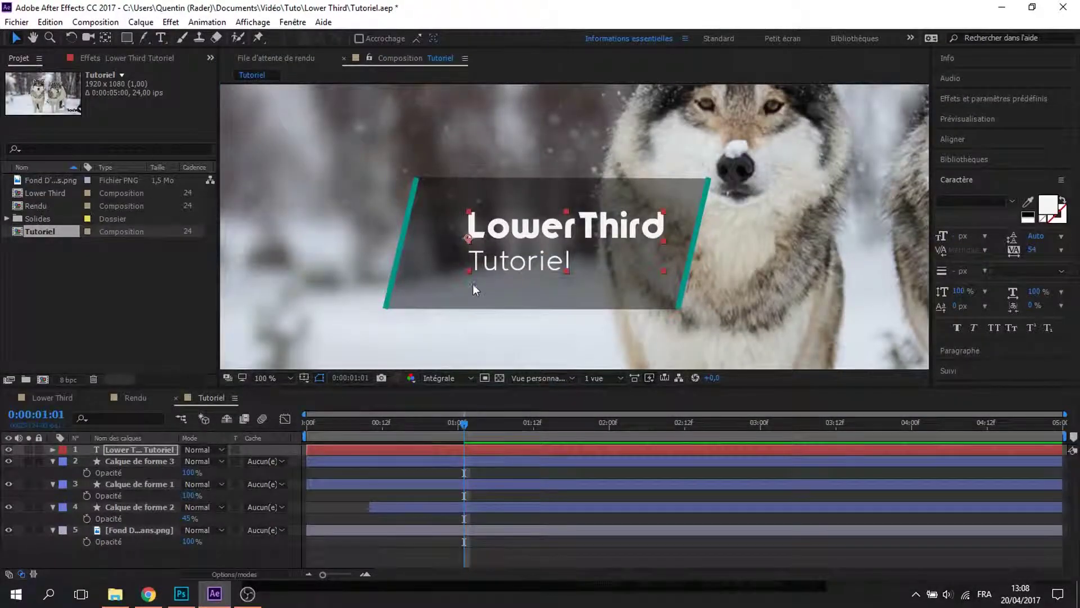
Shift the two-line text block slightly to the left inside the dark shape
click(514, 307)
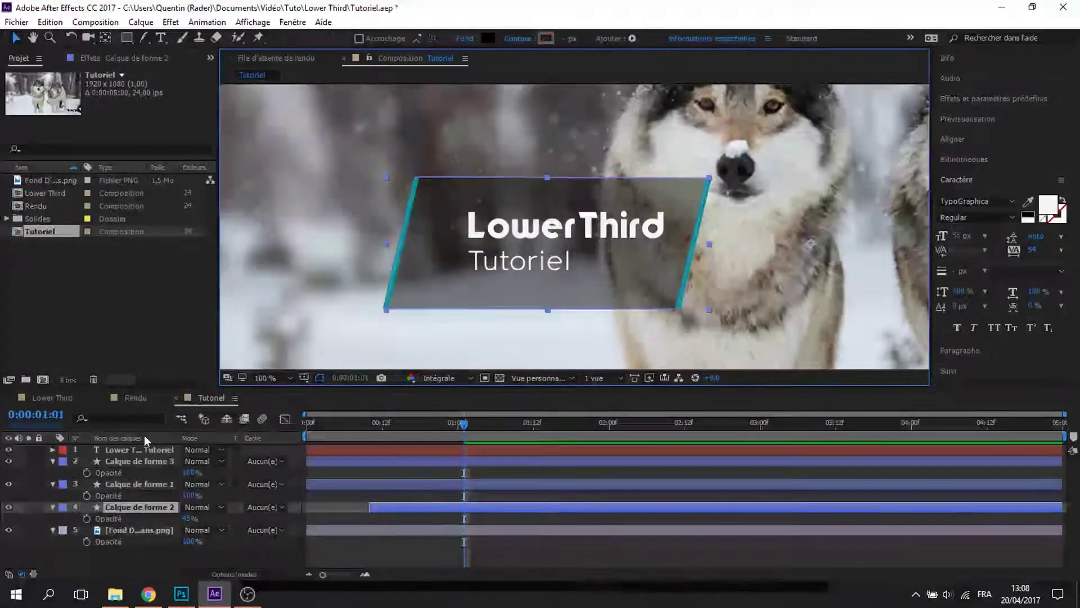
click(477, 250)
drag(468, 240, 454, 240)
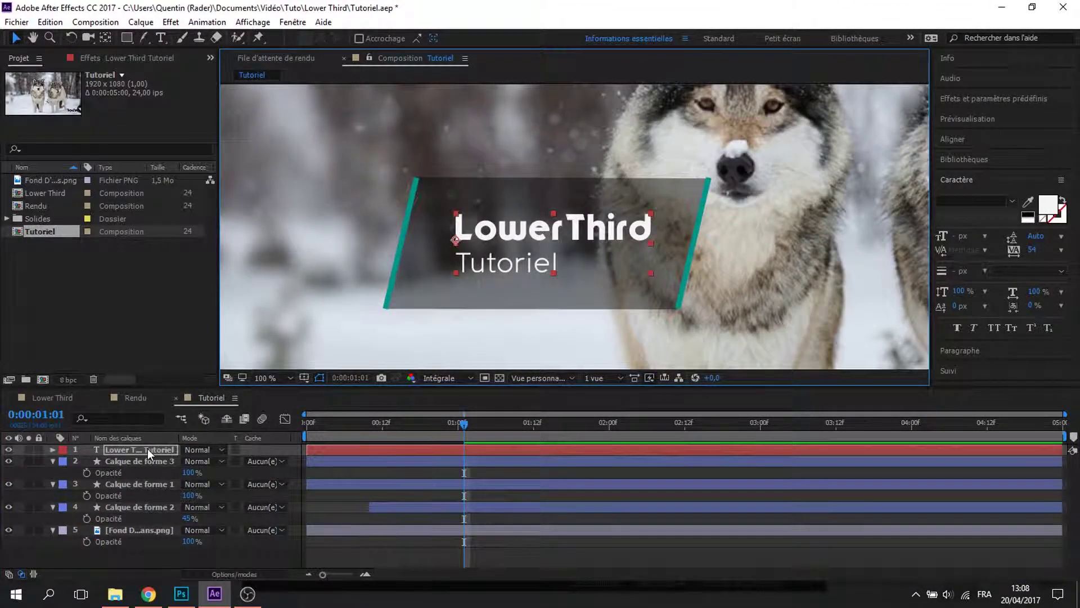
Animate the text layer's Position from about 343, 534 at 0:00:00:10 to 434, 534 at 0:00:01:01
key(p)
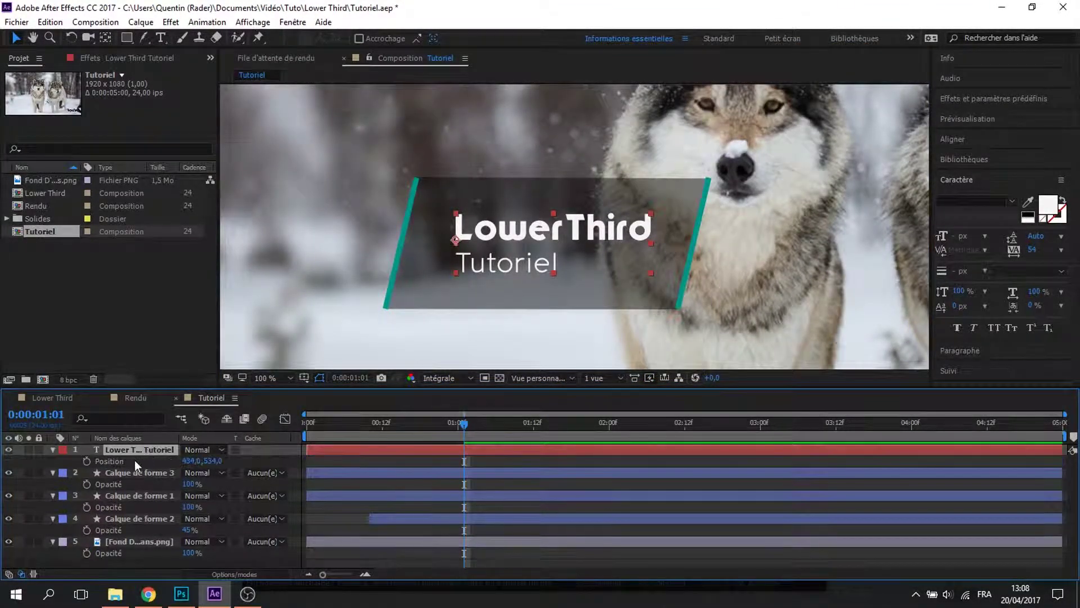
click(80, 462)
click(87, 461)
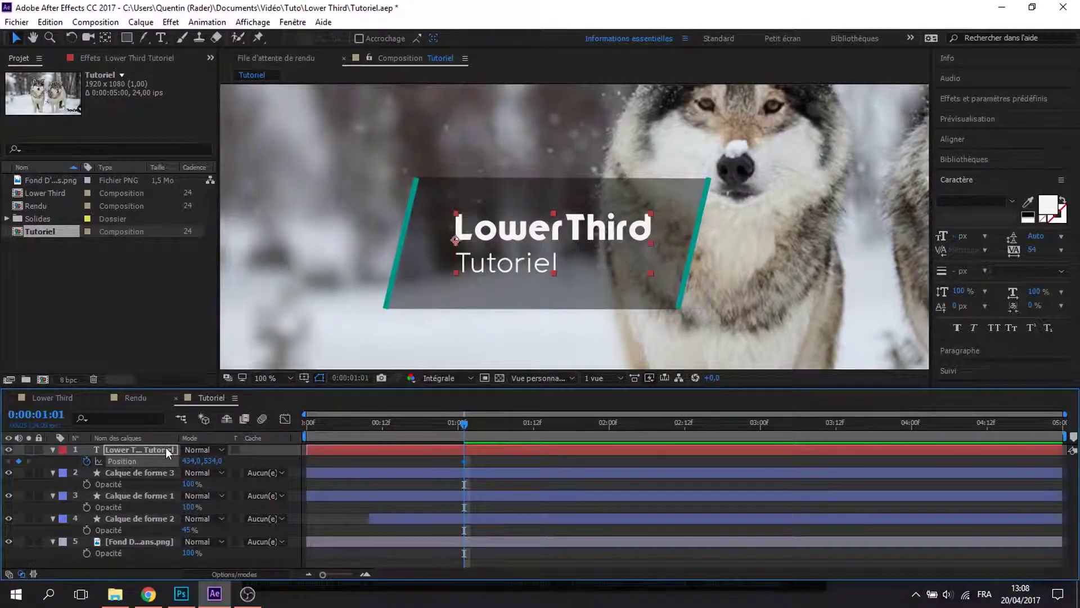
drag(434, 425, 370, 431)
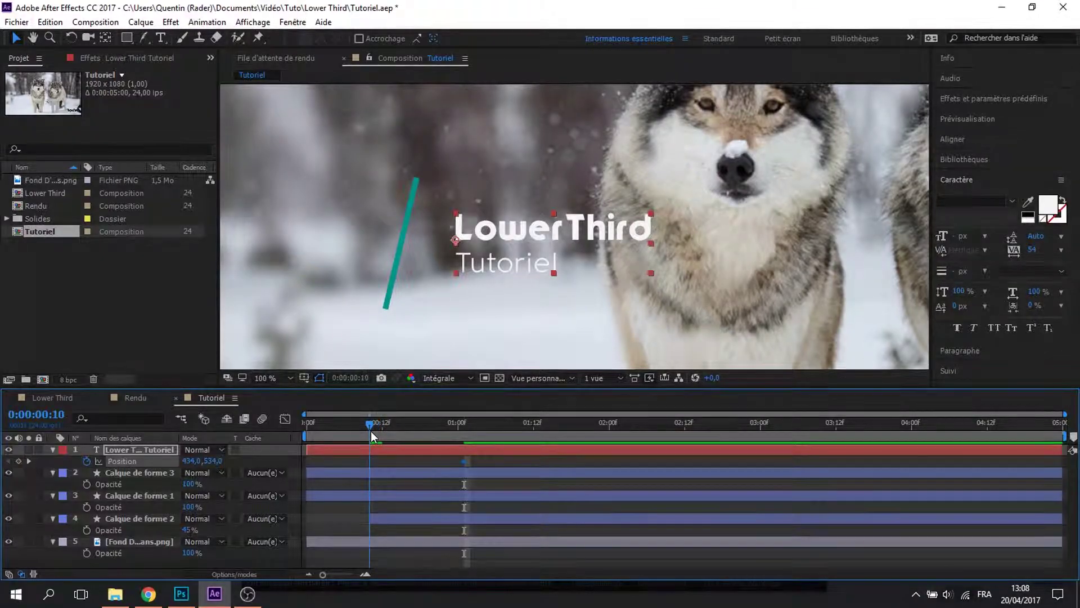
drag(455, 246, 396, 246)
key(Page_Down)
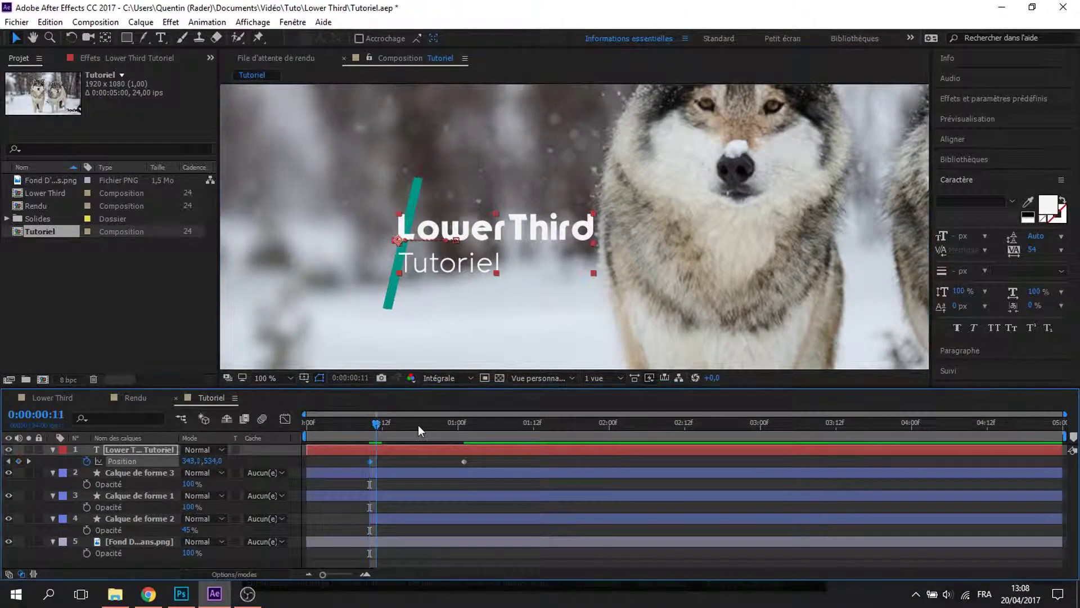
drag(443, 424, 403, 435)
At 0:00:00:10, draw a narrow four-point closed mask on the text layer along the left teal line with the Pen tool
click(72, 450)
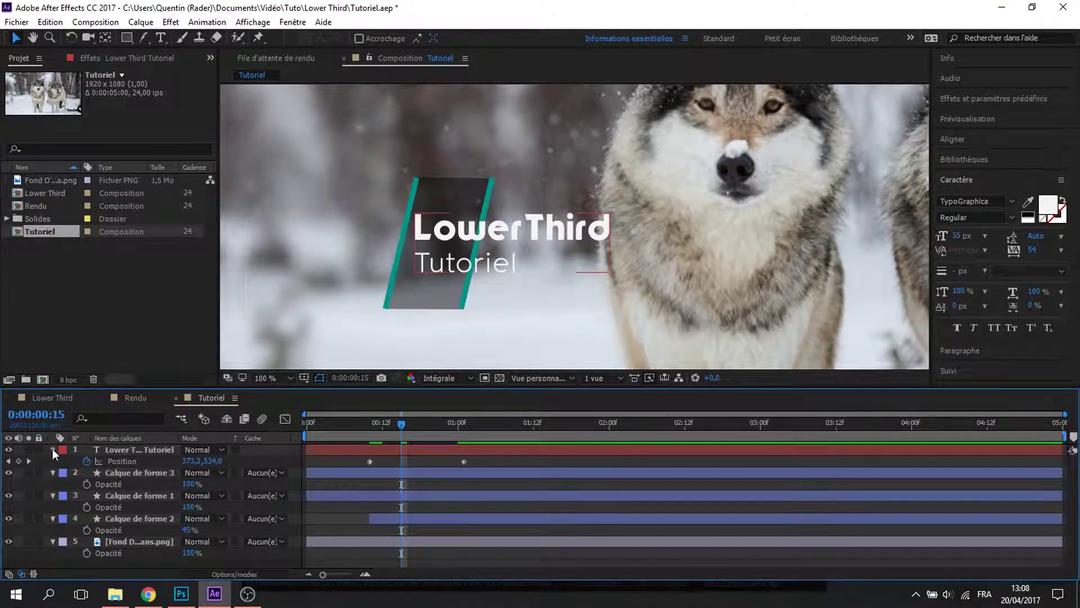
click(95, 450)
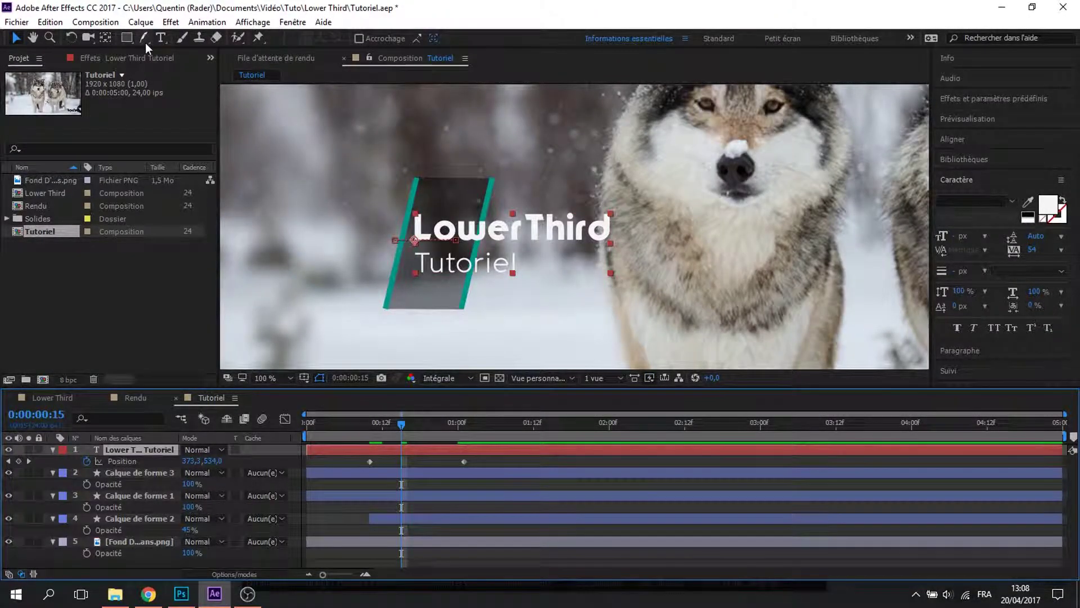
click(144, 39)
key(period)
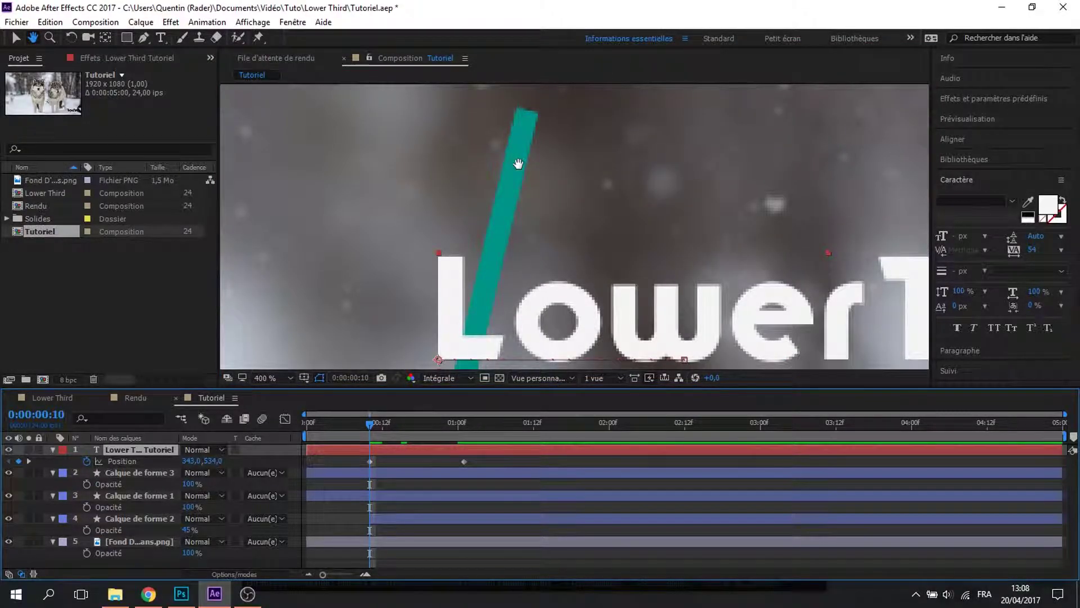
key(g)
click(519, 114)
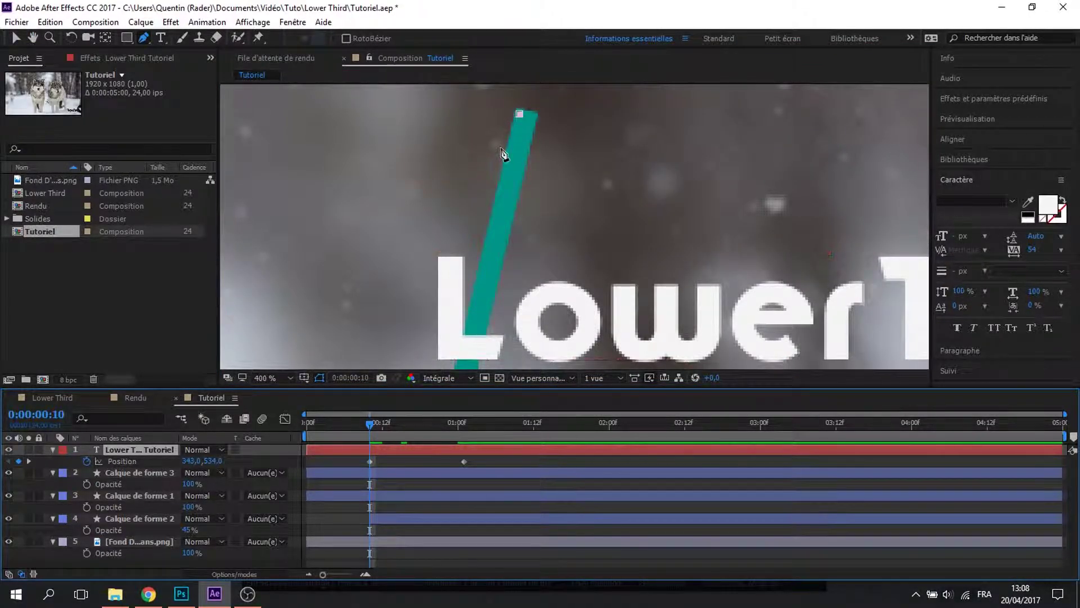
key(space)
drag(479, 290, 615, 92)
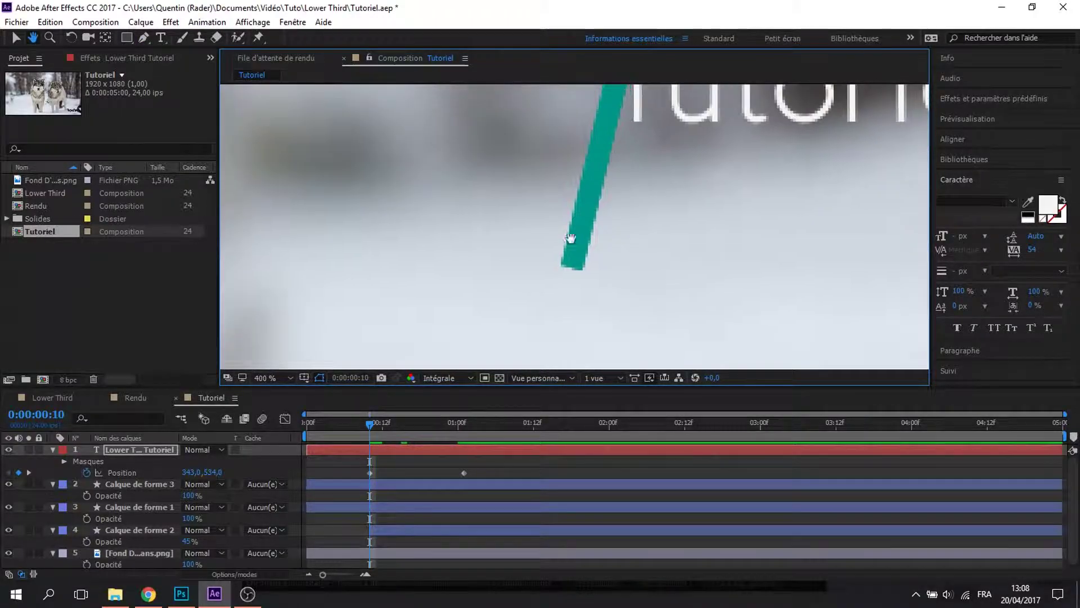
click(567, 260)
click(581, 265)
key(space)
drag(639, 198, 614, 360)
drag(644, 96, 623, 304)
drag(650, 203, 653, 254)
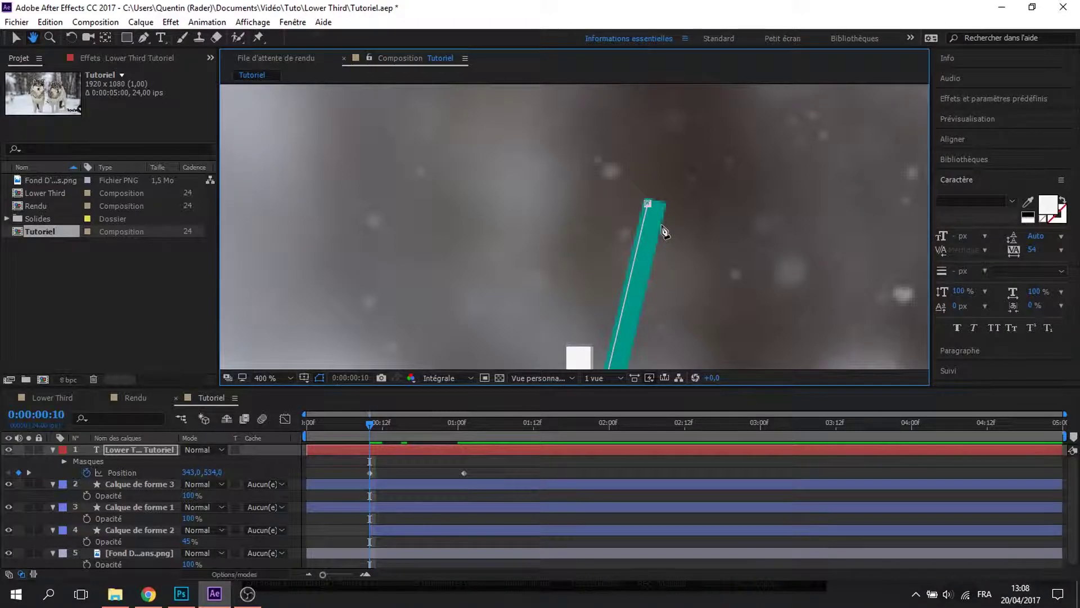
click(662, 205)
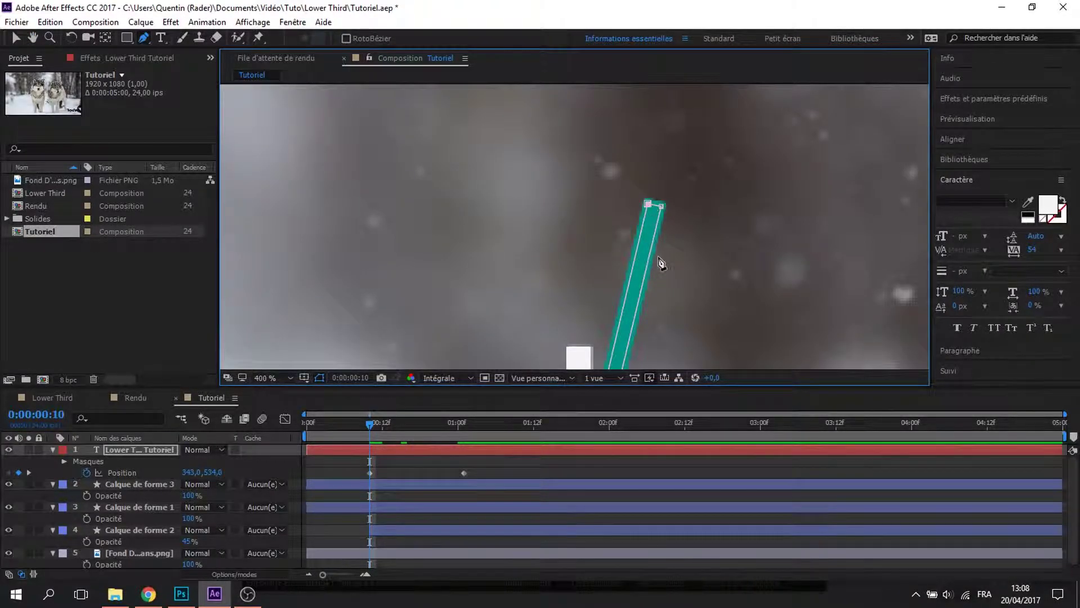
Expand the properties of the text layer's Masque 1 and examine its mode options and its outline along the teal line
click(113, 461)
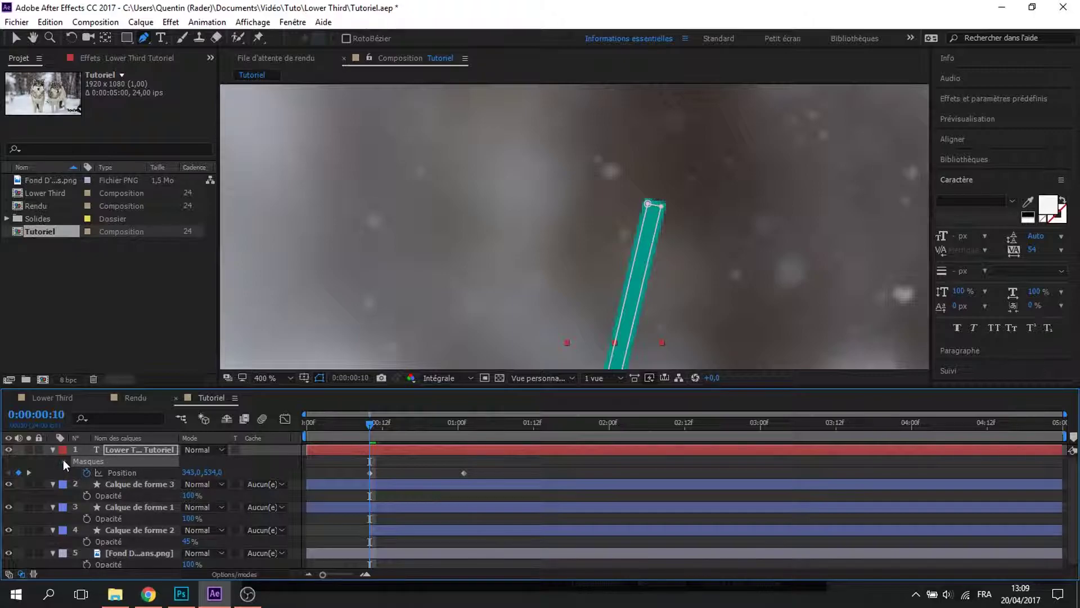
click(64, 460)
click(98, 474)
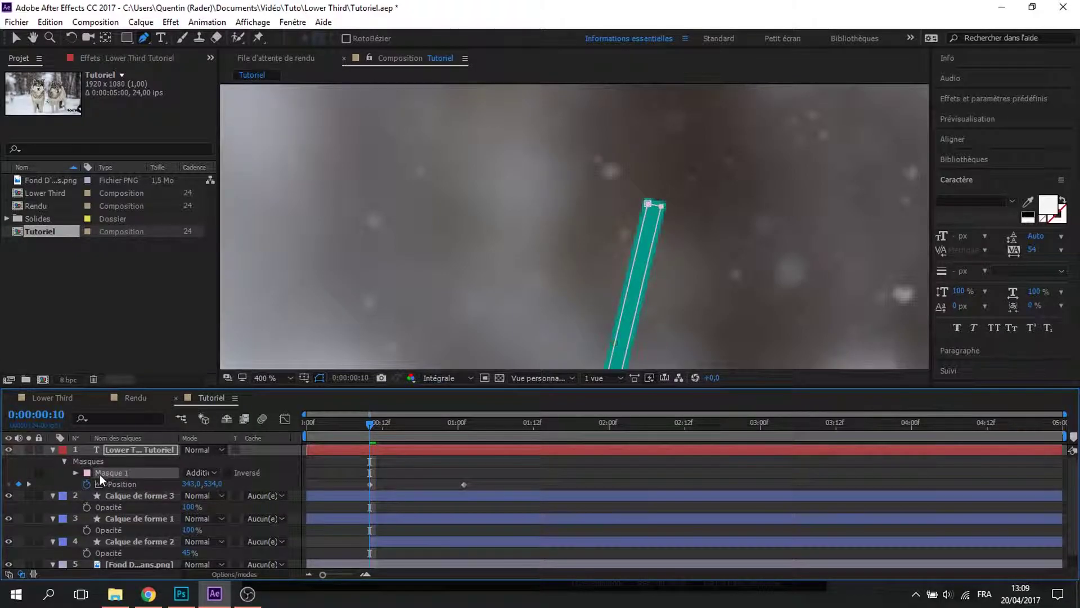
click(199, 472)
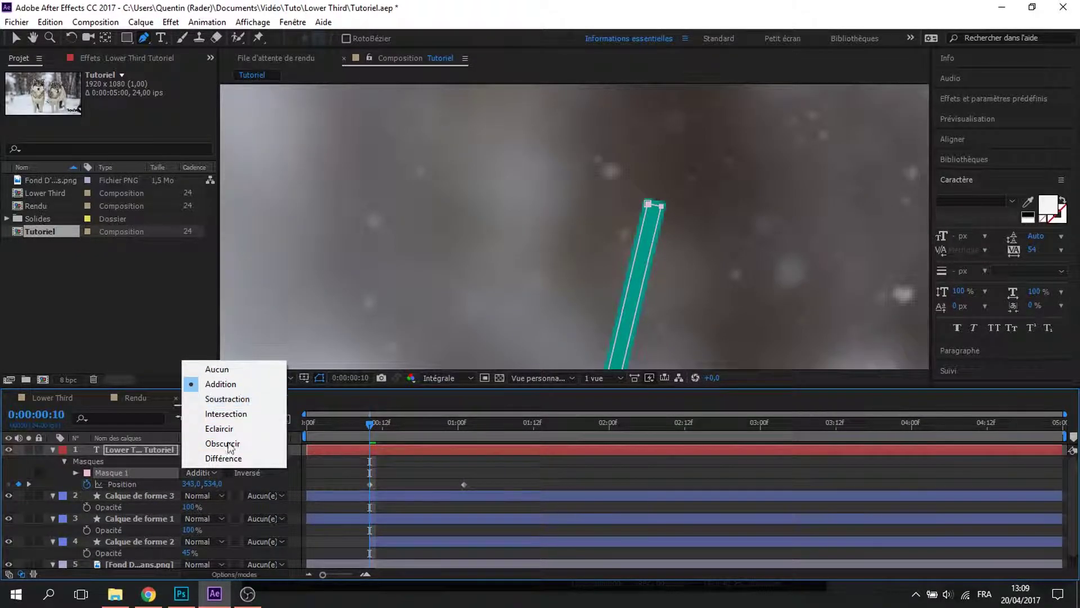
click(113, 473)
click(75, 473)
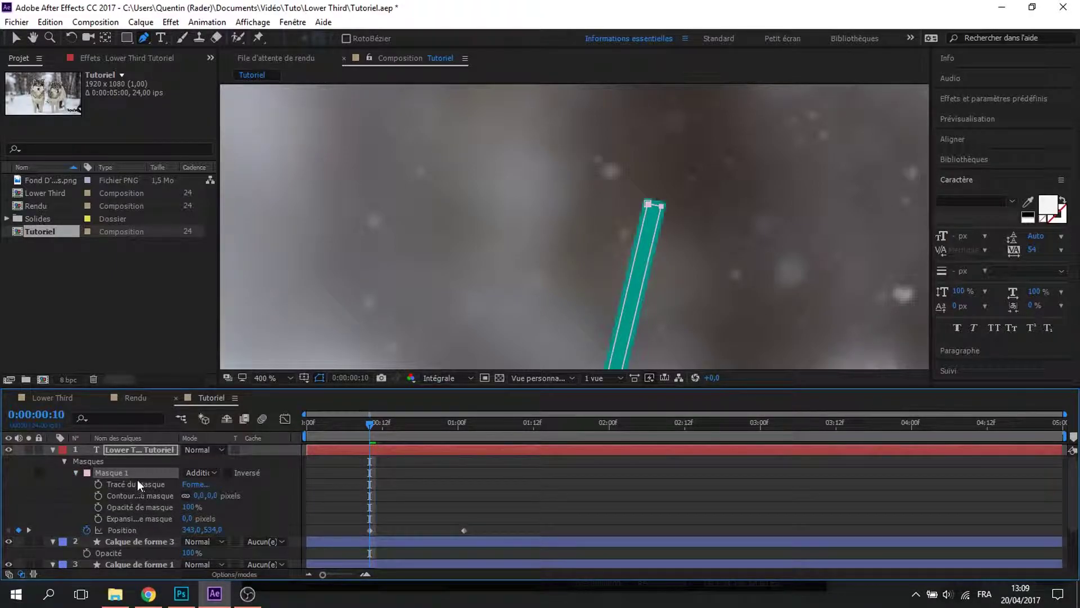
scroll(544, 268, down, 3)
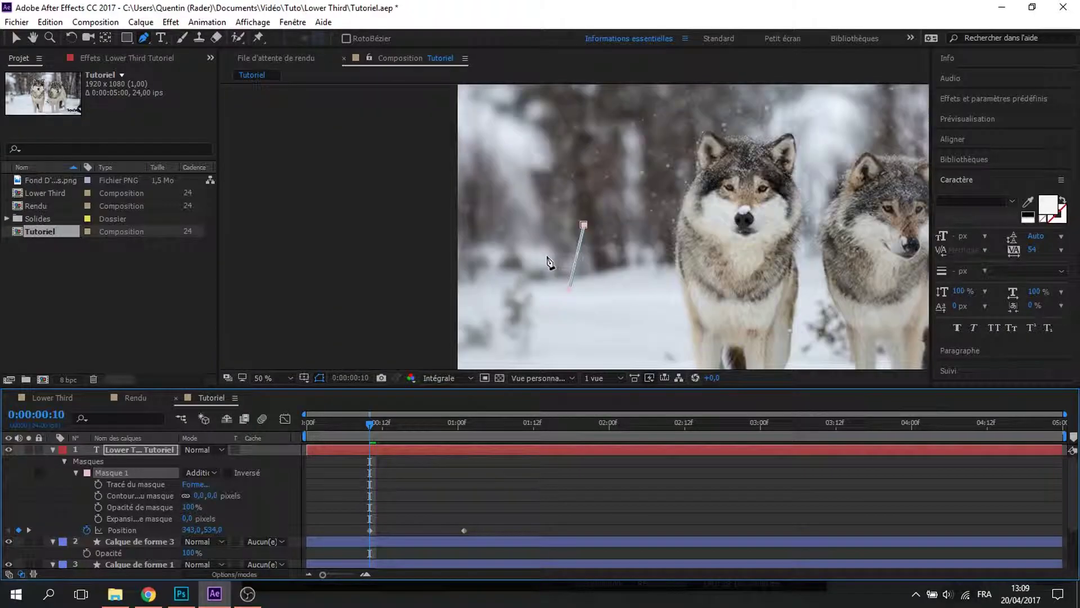
scroll(547, 258, up, 2)
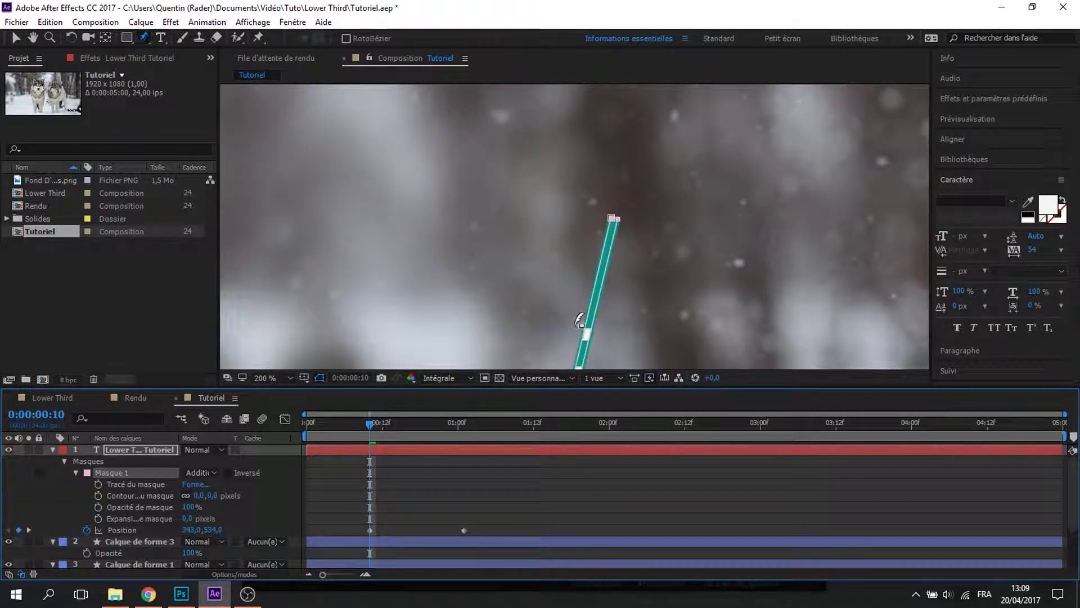
drag(574, 319, 448, 158)
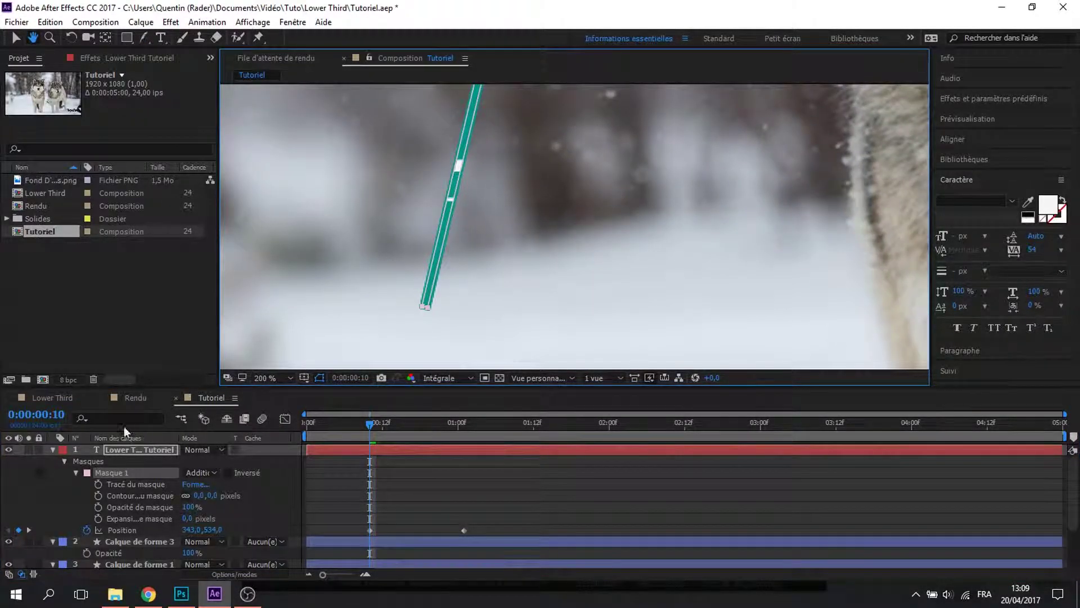
Reorder the text layer between Calque de forme 1 and Calque de forme 2, and collapse the properties of all layers
key(v)
click(53, 450)
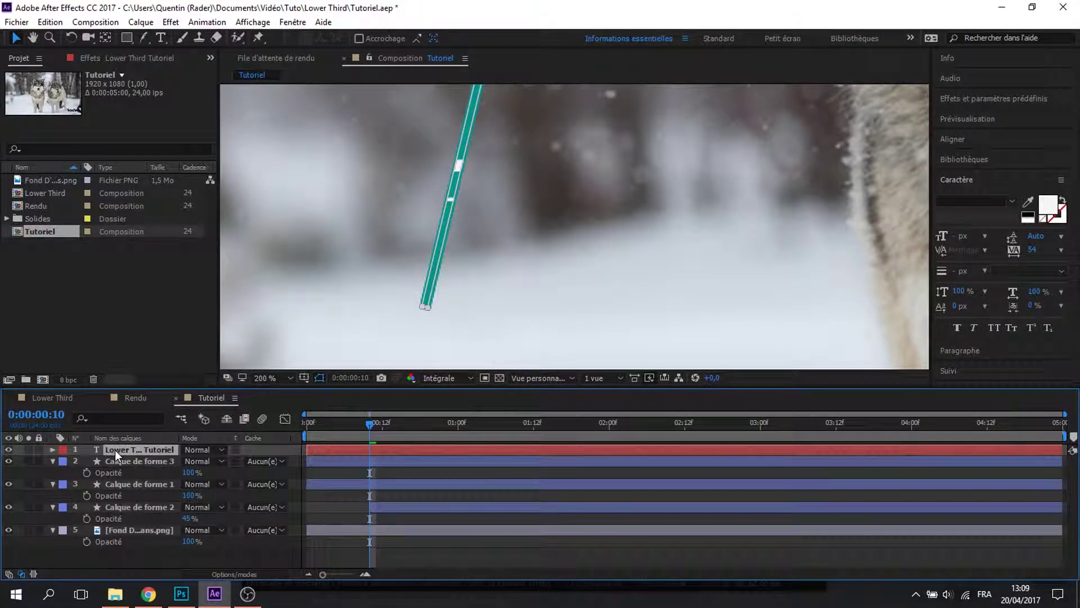
mouse_move(129, 472)
mouse_down()
mouse_move(133, 519)
mouse_move(130, 493)
mouse_up()
click(53, 506)
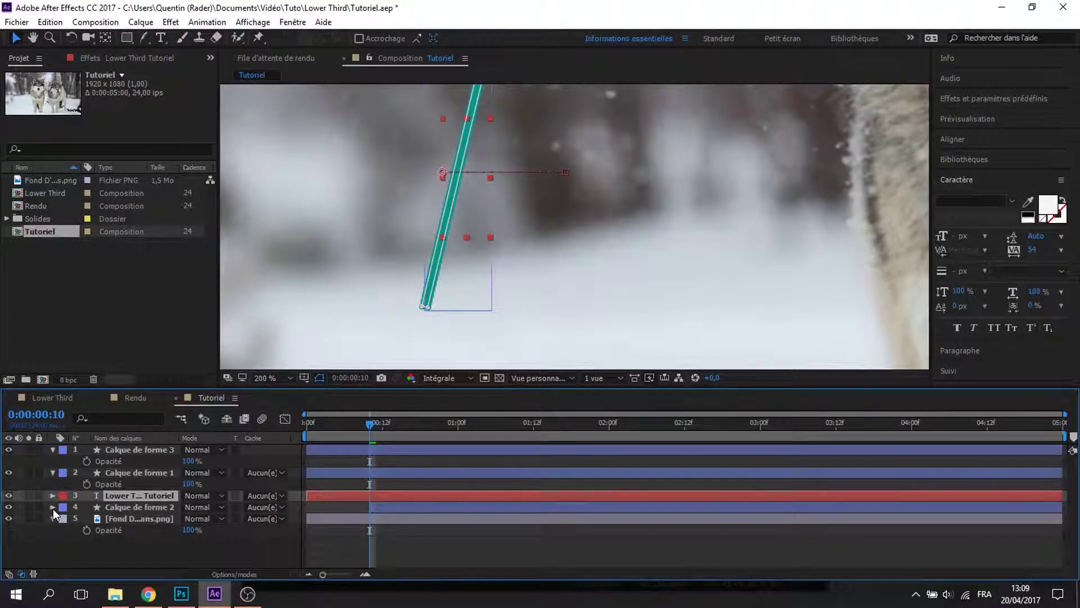
click(53, 518)
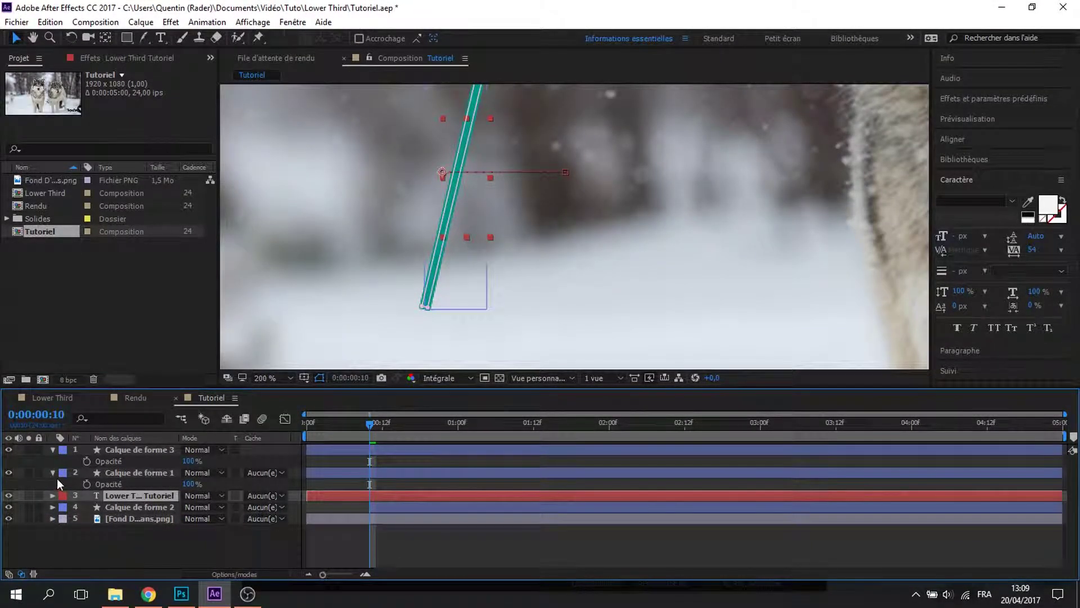
click(52, 473)
click(53, 449)
Start animating the path of the text layer's Masque 1 with a keyframe at 0:00:00:10, and go to 0:00:01:01
click(407, 423)
drag(443, 419, 591, 419)
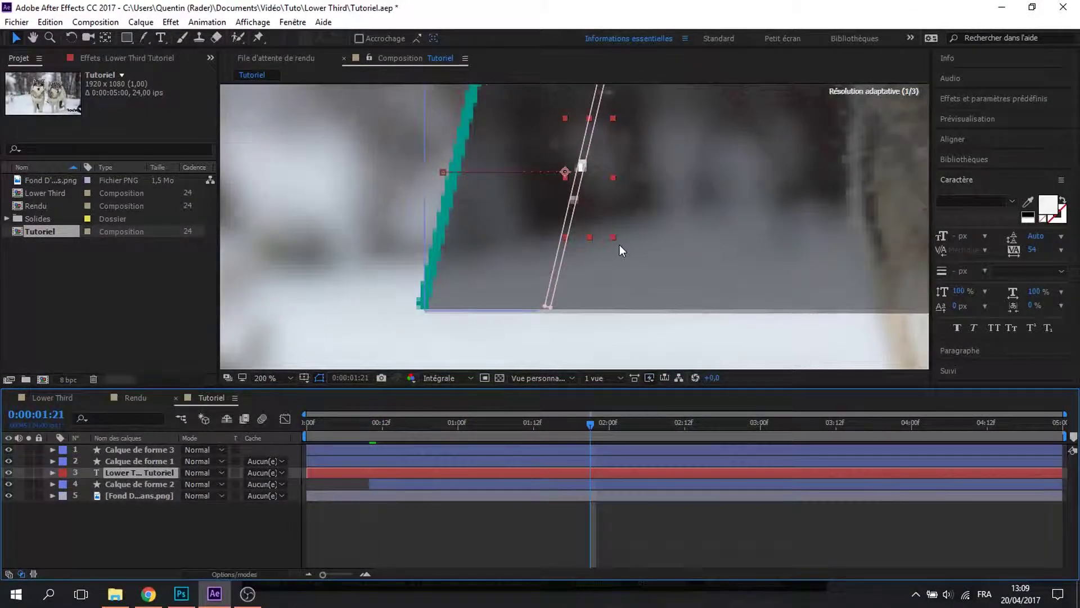
scroll(619, 244, down, 3)
scroll(619, 246, up, 1)
drag(620, 236, 504, 274)
key(v)
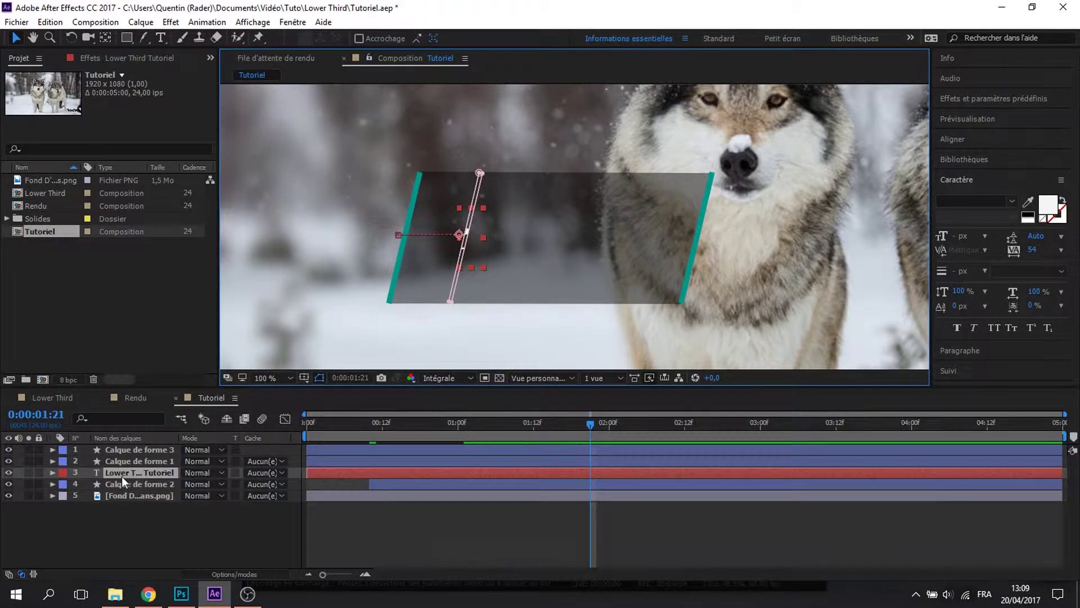
key(p)
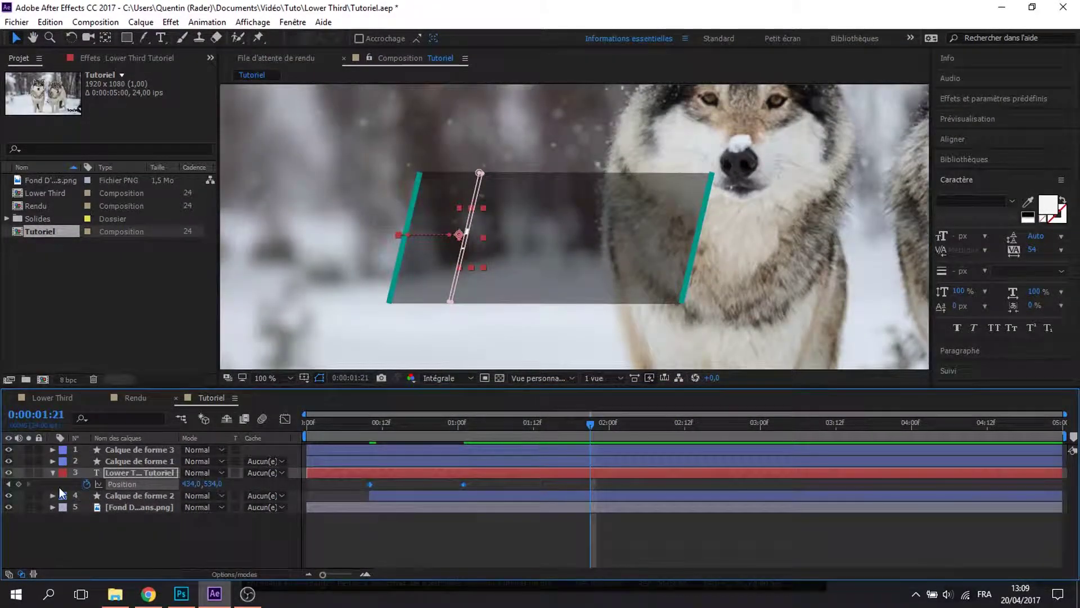
click(53, 474)
click(53, 474)
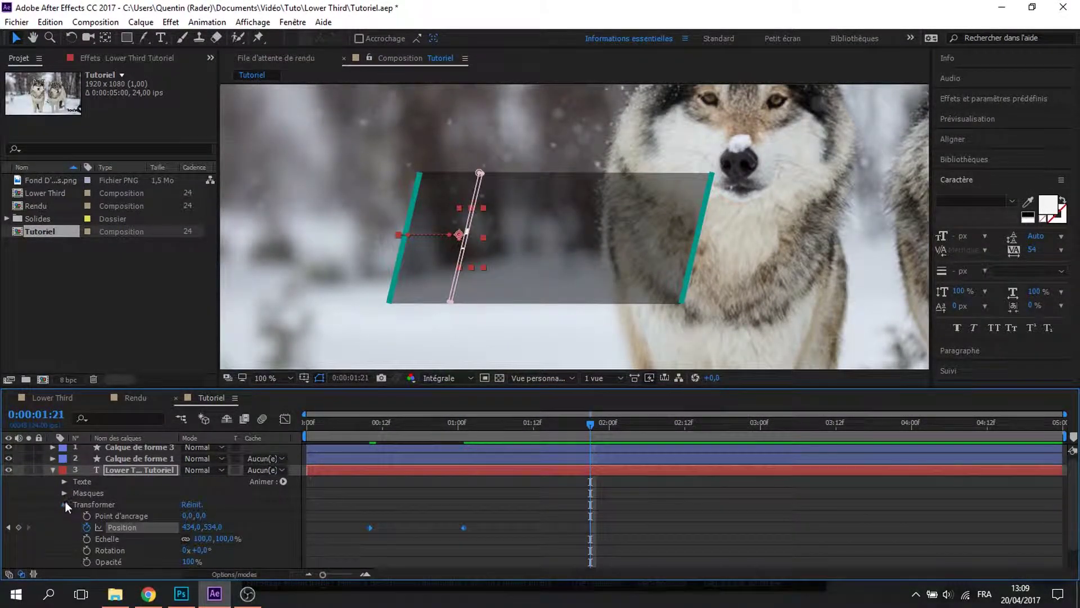
click(65, 501)
click(65, 495)
click(79, 507)
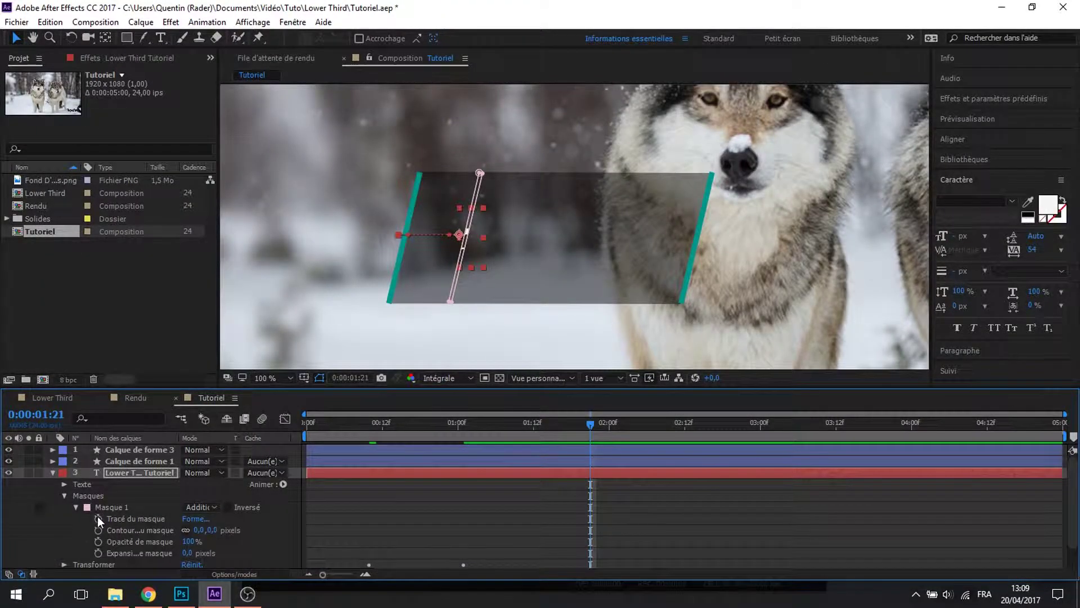
drag(393, 430, 462, 448)
click(98, 518)
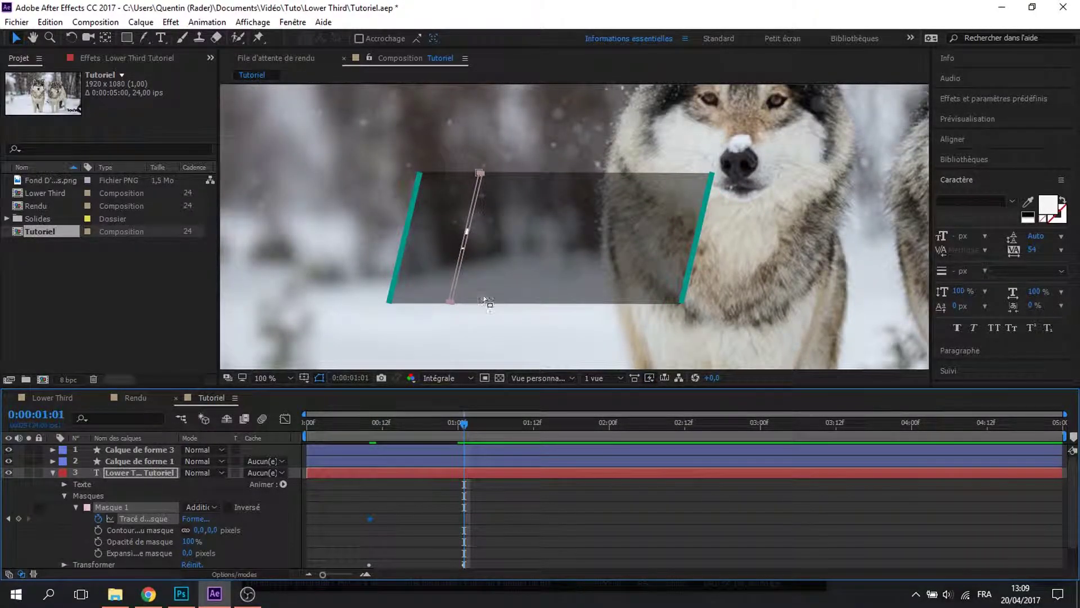
At 0:00:01:01, stretch the text layer's Masque 1 to span from the left teal line to the right one, and scrub back to 0:00:00:13
click(451, 302)
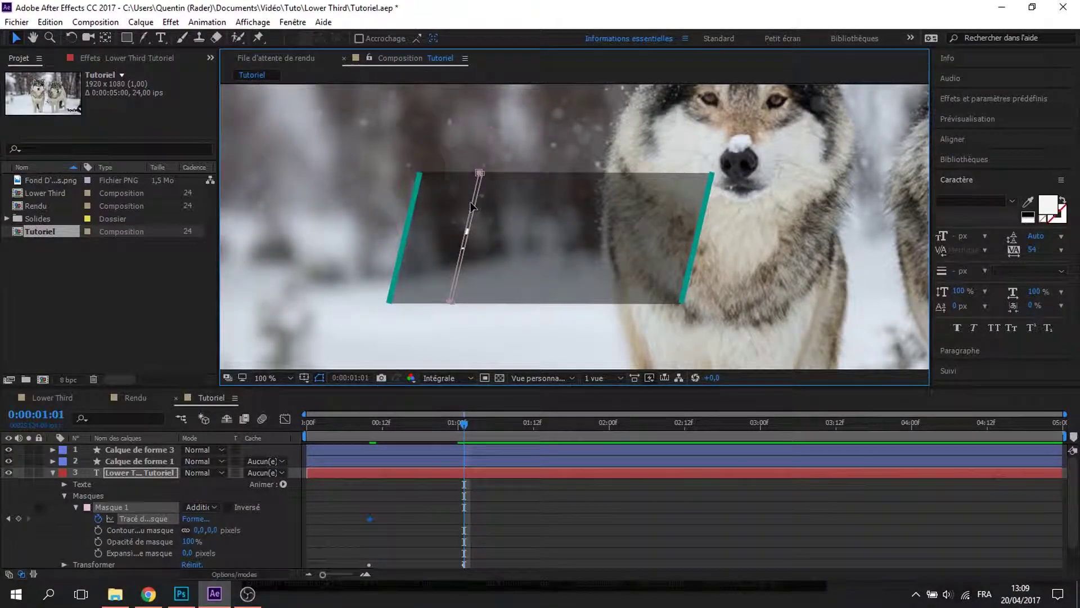
drag(472, 207, 412, 209)
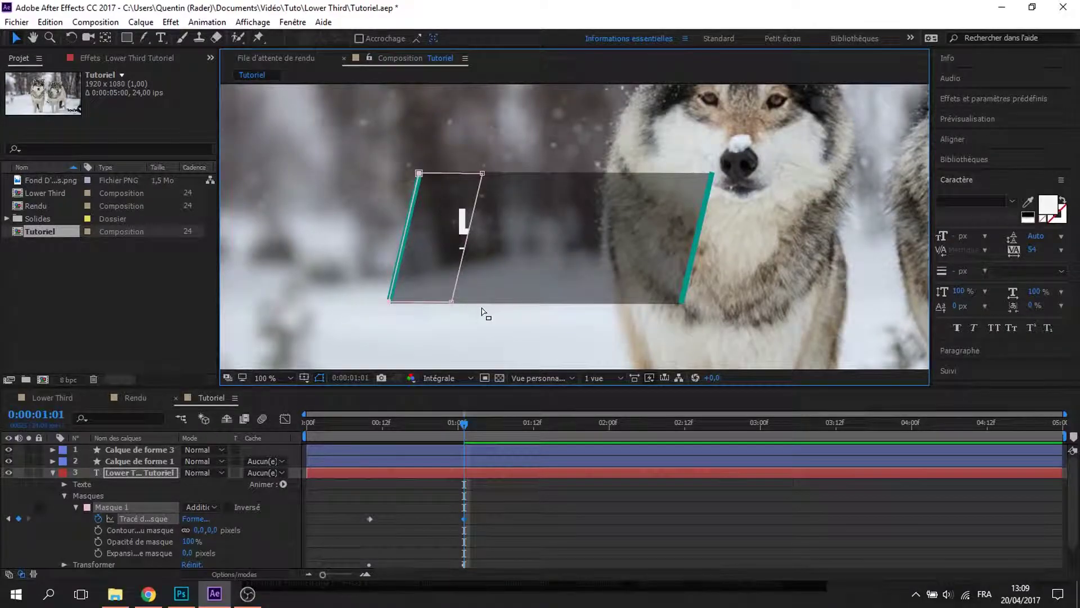
click(470, 217)
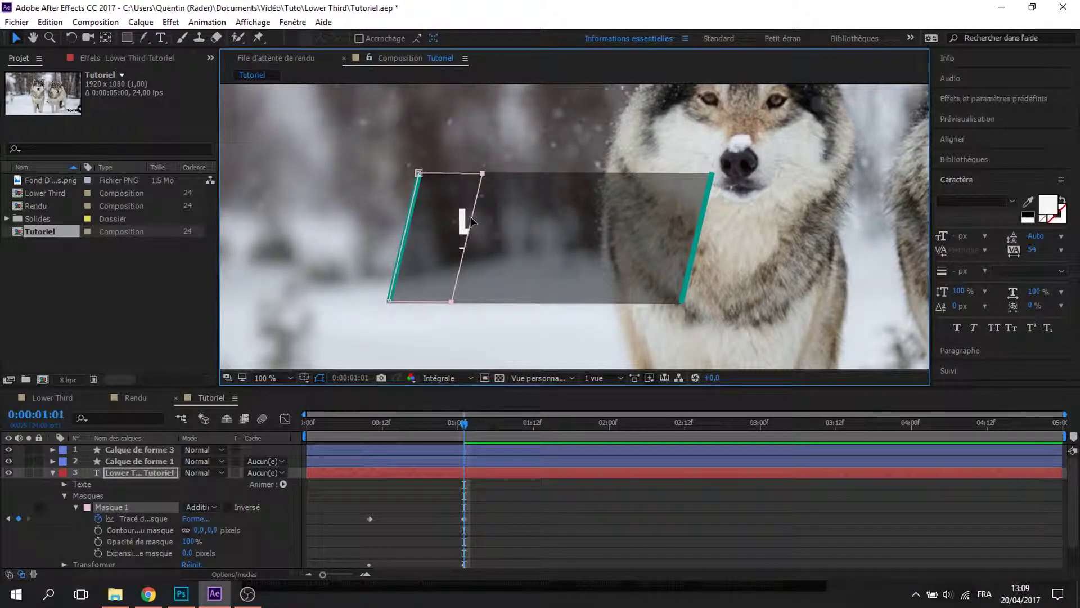
drag(470, 216, 697, 217)
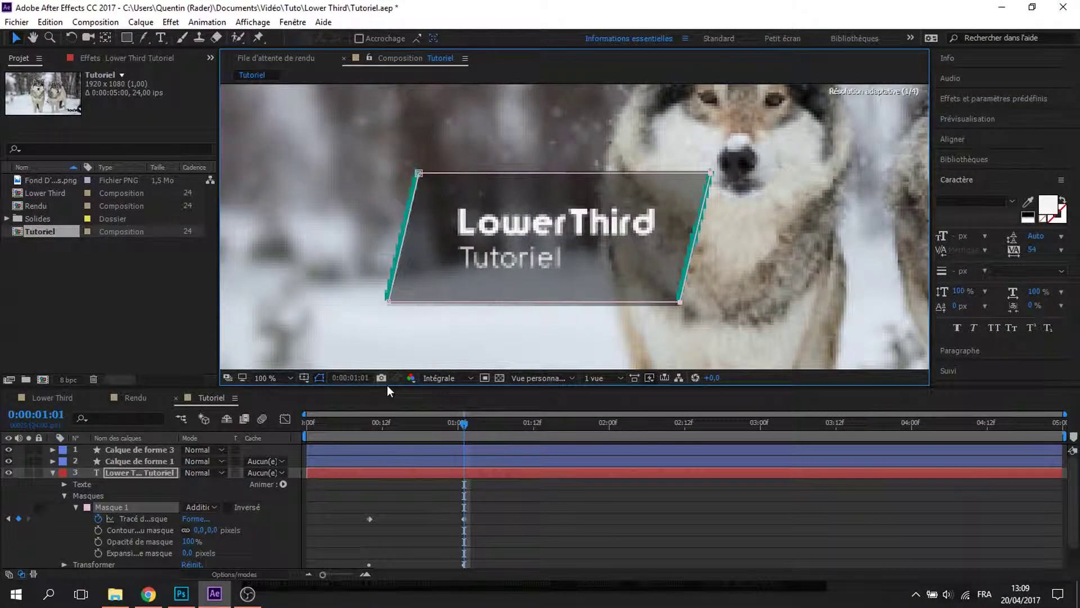
click(281, 515)
click(440, 426)
drag(440, 427, 388, 432)
Show the text layer's animated properties, apply Easy Ease to all its mask path and position keyframes, and scrub through the reveal
drag(488, 504, 390, 540)
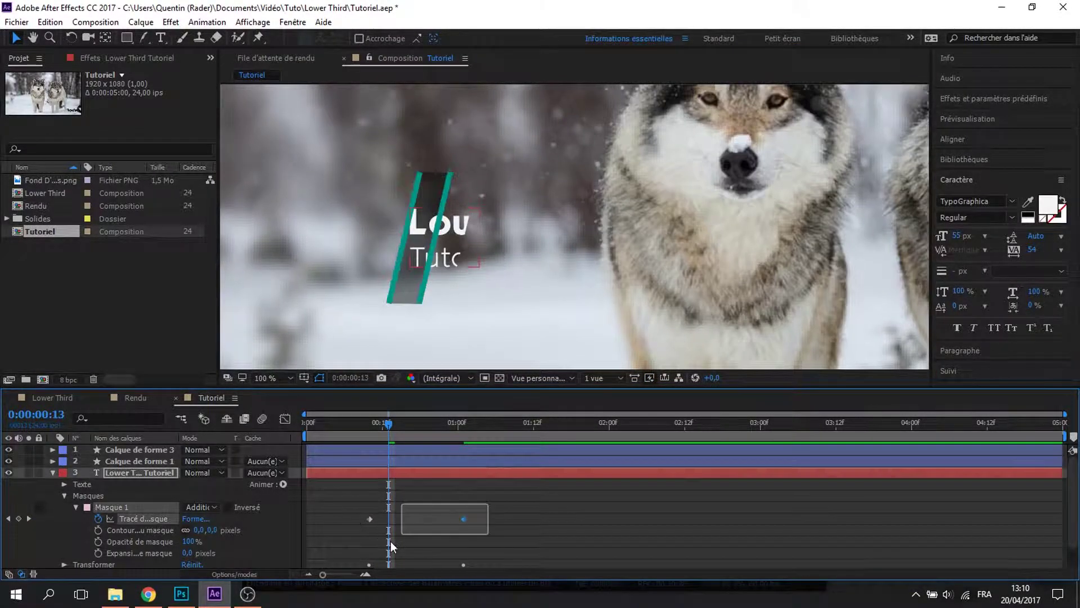
click(137, 474)
key(u)
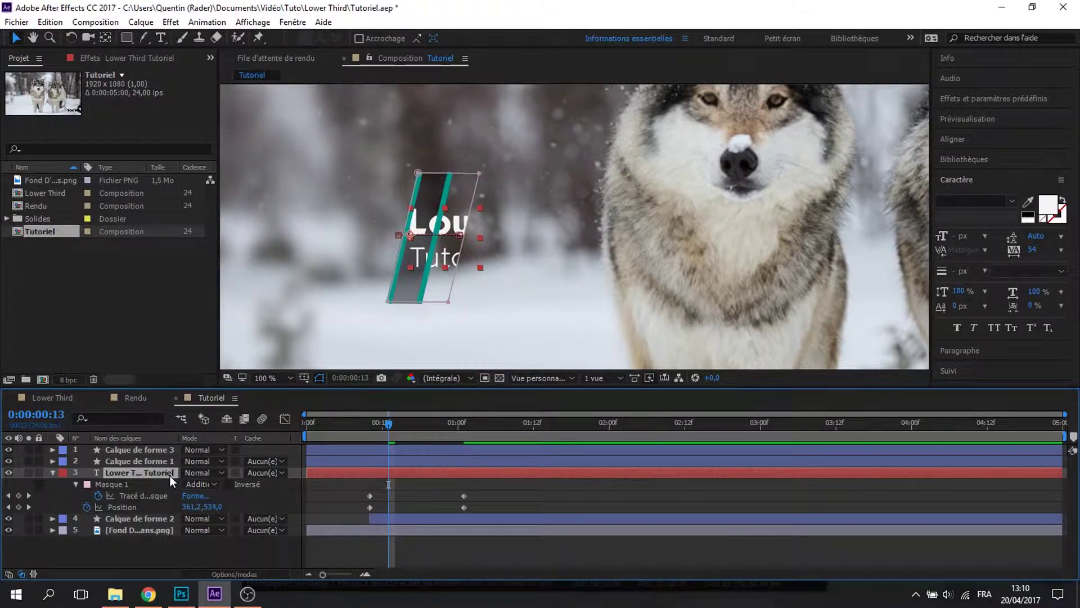
drag(475, 489, 356, 507)
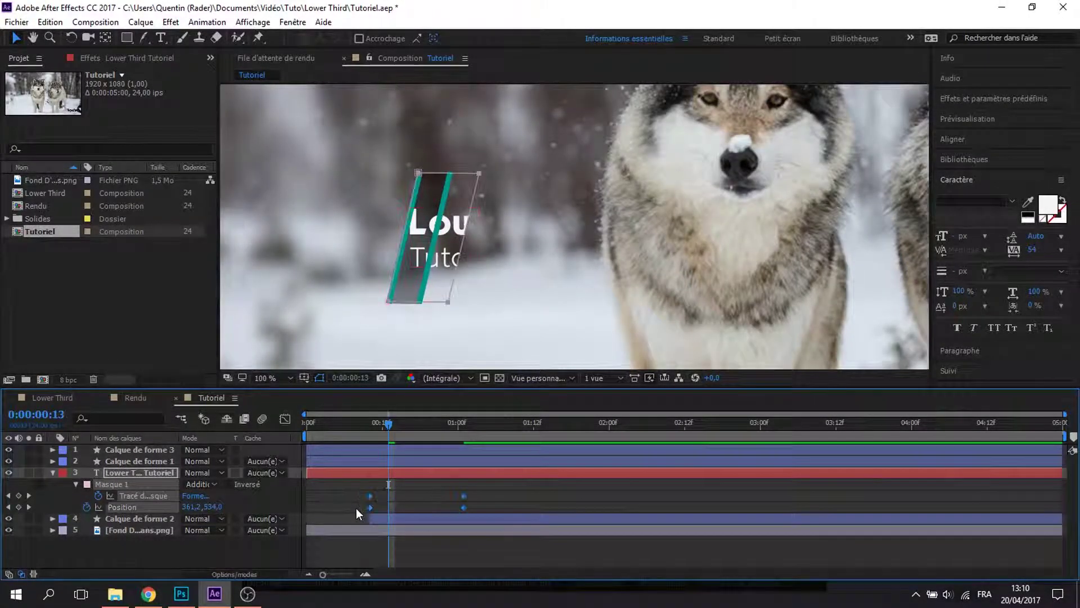
key(F9)
click(276, 570)
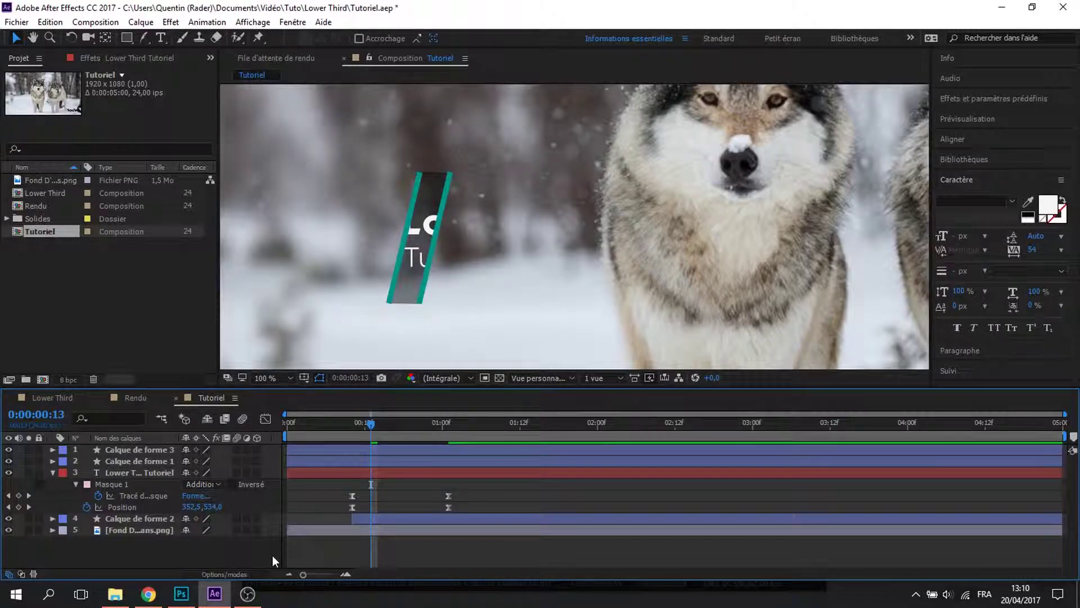
drag(366, 424, 367, 424)
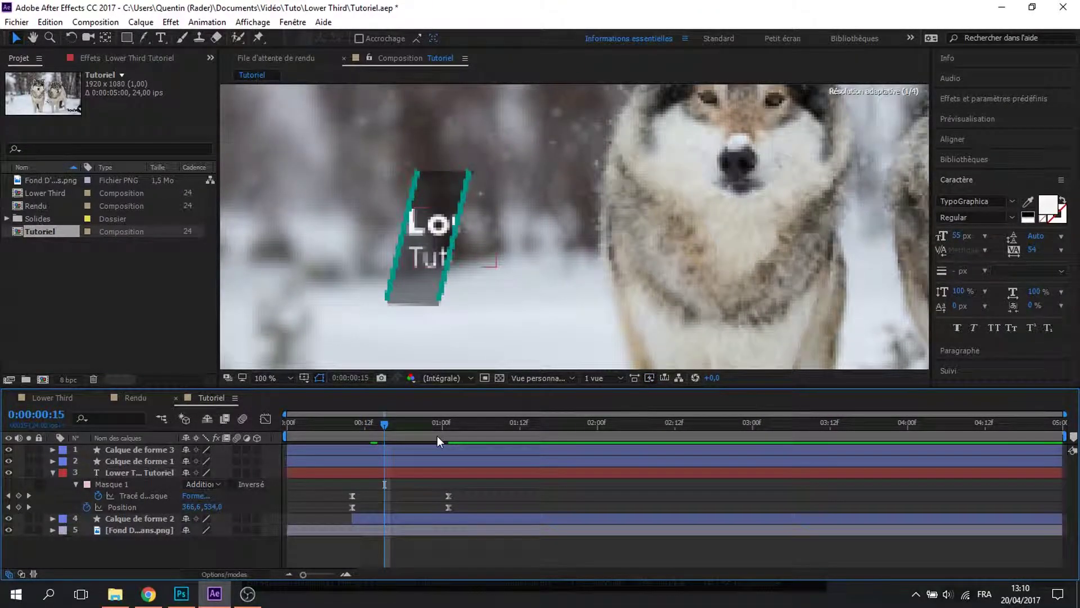
click(388, 423)
drag(387, 424, 345, 441)
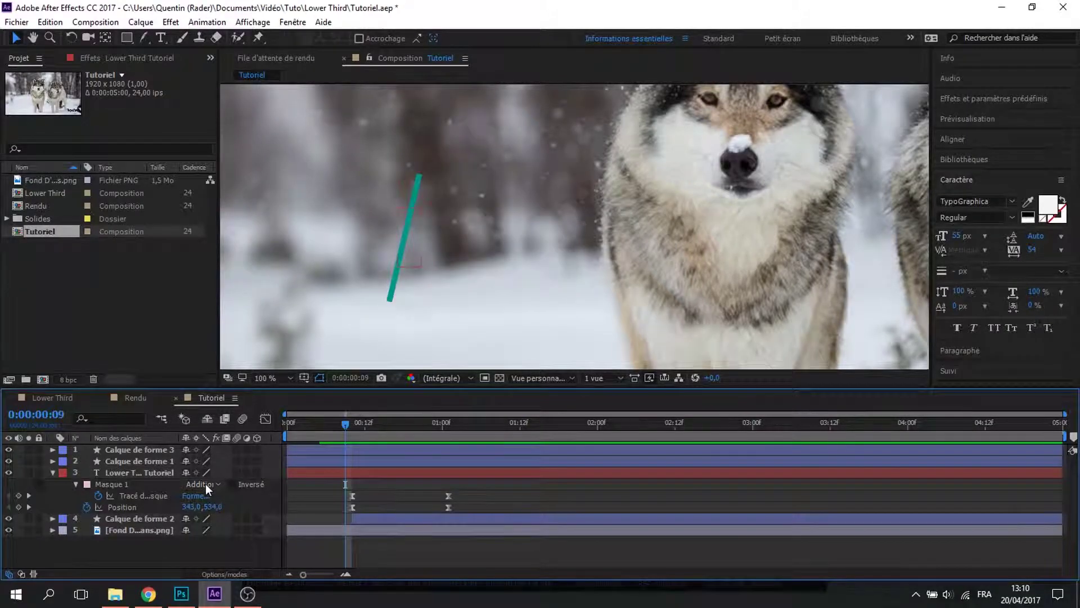
Duplicate Calque de forme 1 and, at 0:00:00:19, offset the copy slightly down and to the left of the left teal line
click(53, 472)
click(142, 448)
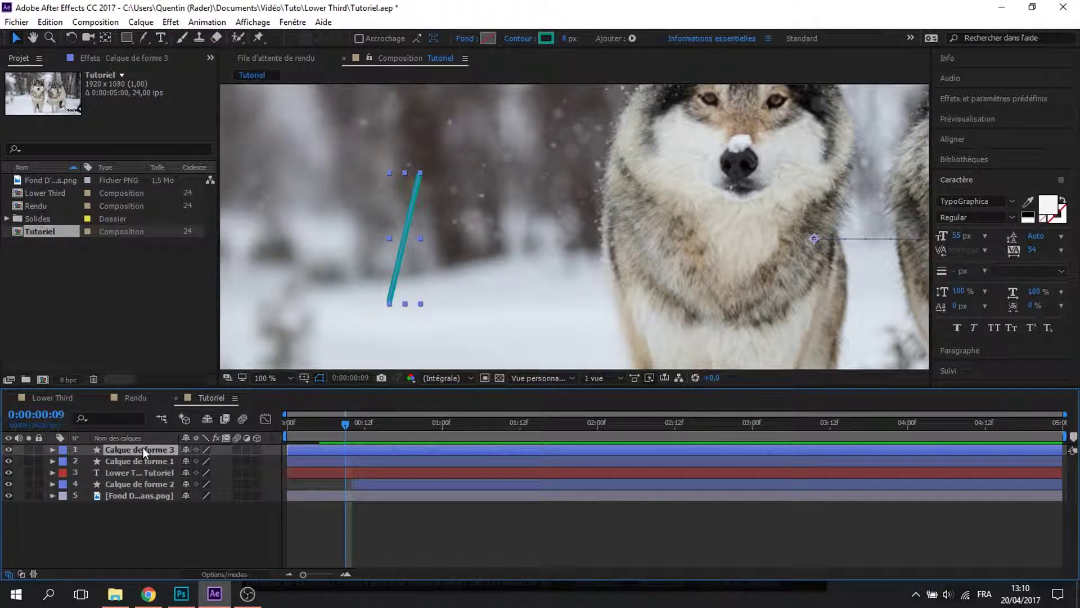
click(143, 460)
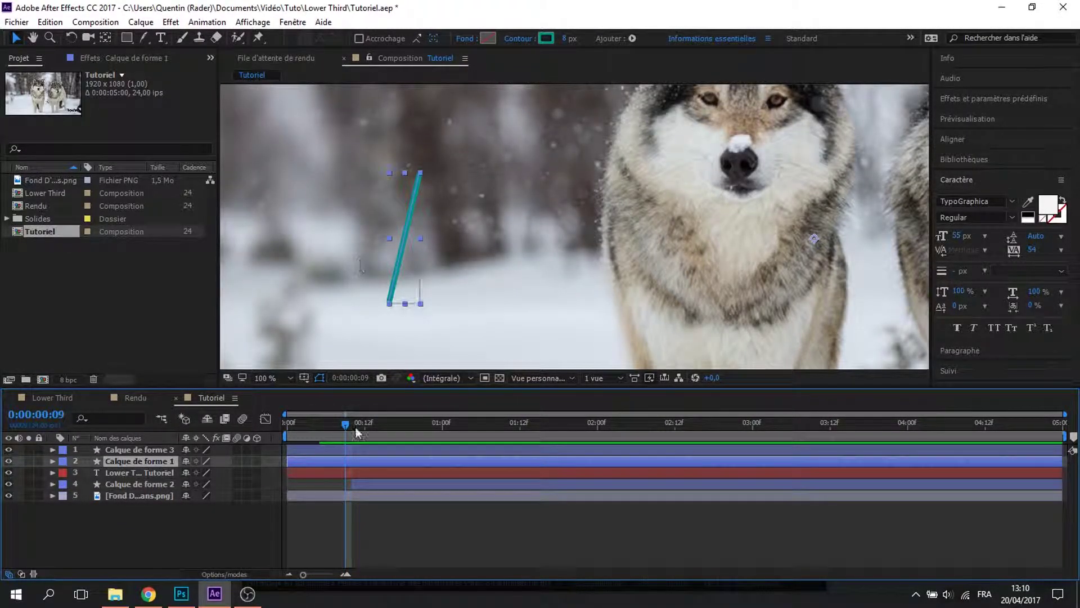
key(ctrl+d)
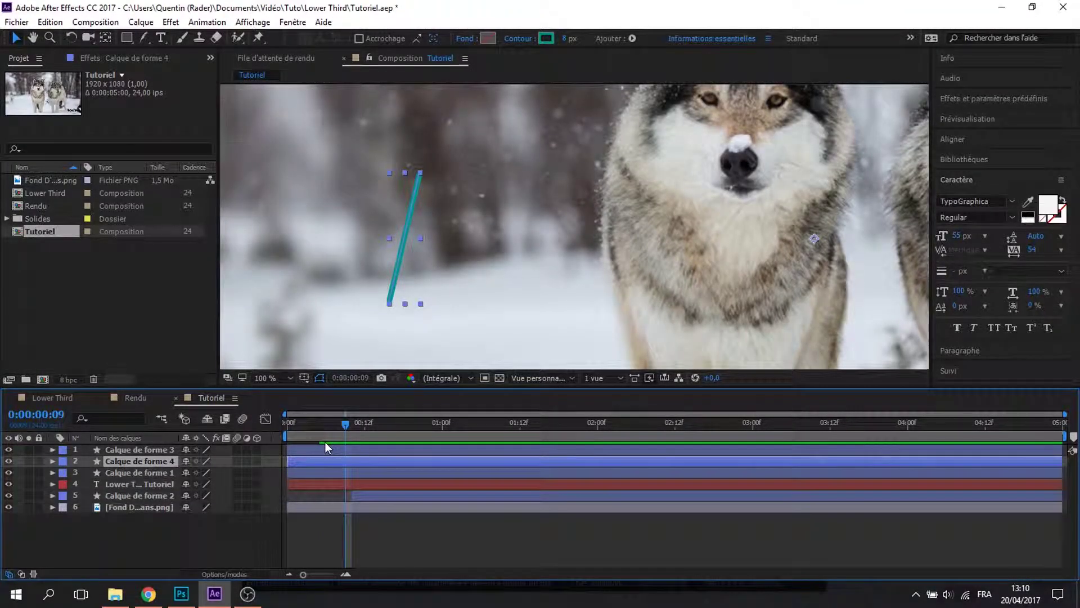
drag(345, 425, 410, 424)
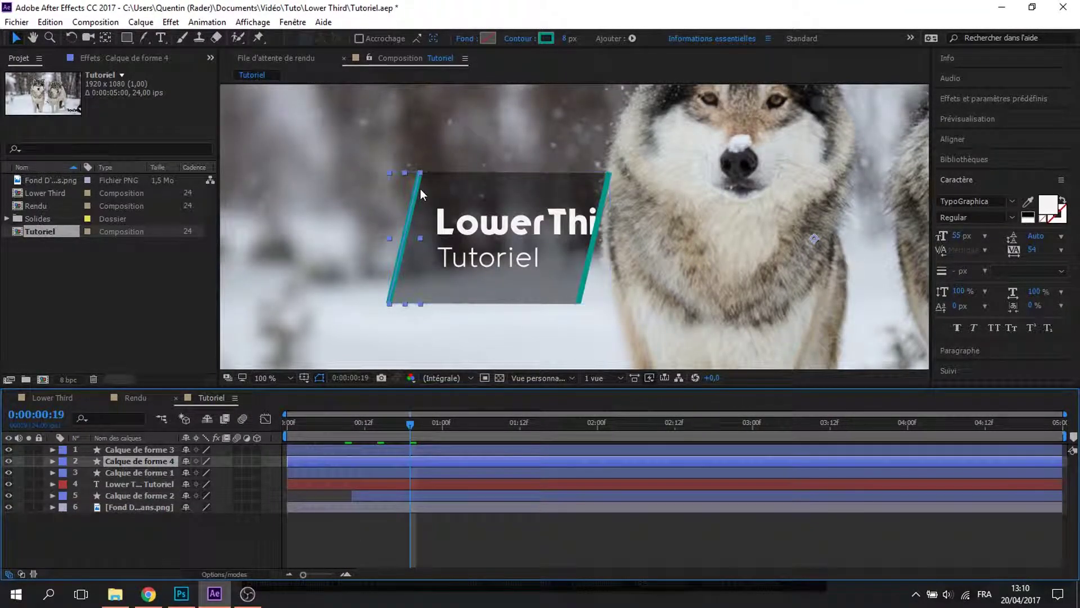
drag(401, 239, 387, 261)
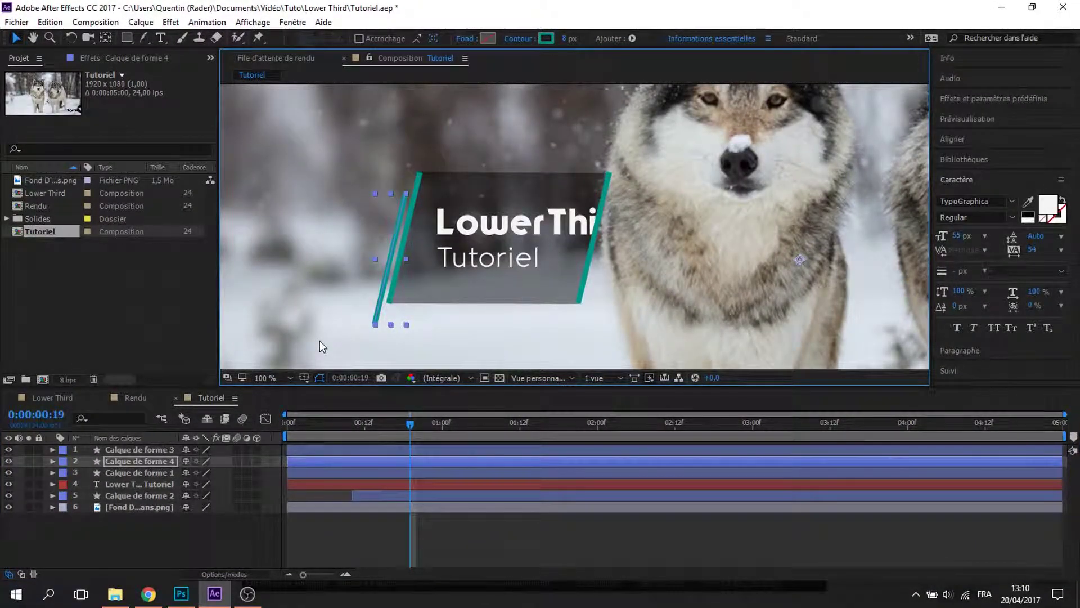
Show the keyframes of Calque de forme 4 and set its Début value to 20% at 0:00:00:00
key(u)
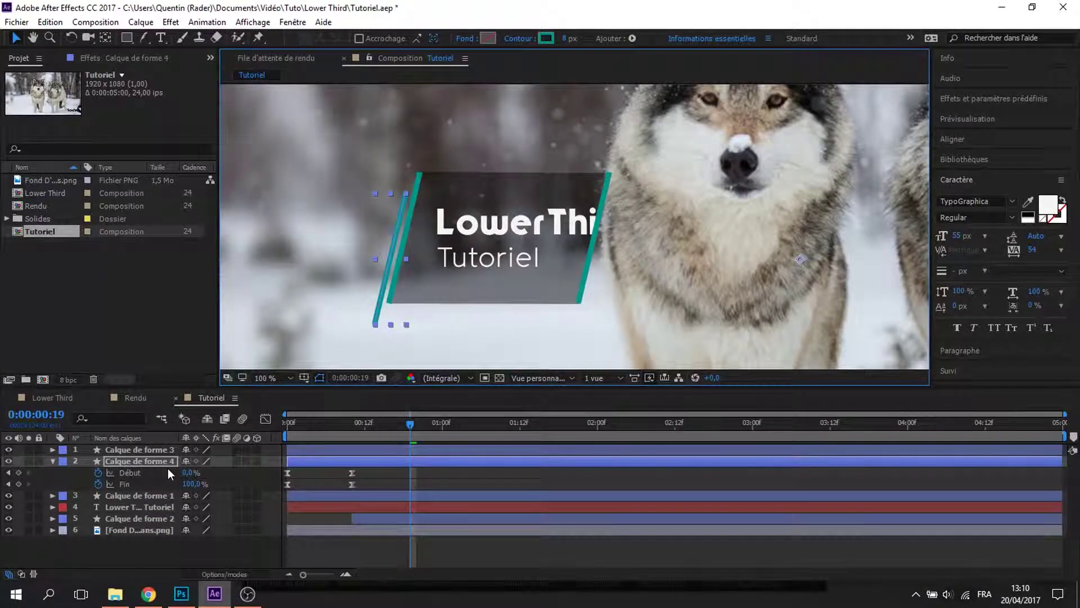
click(130, 473)
click(131, 484)
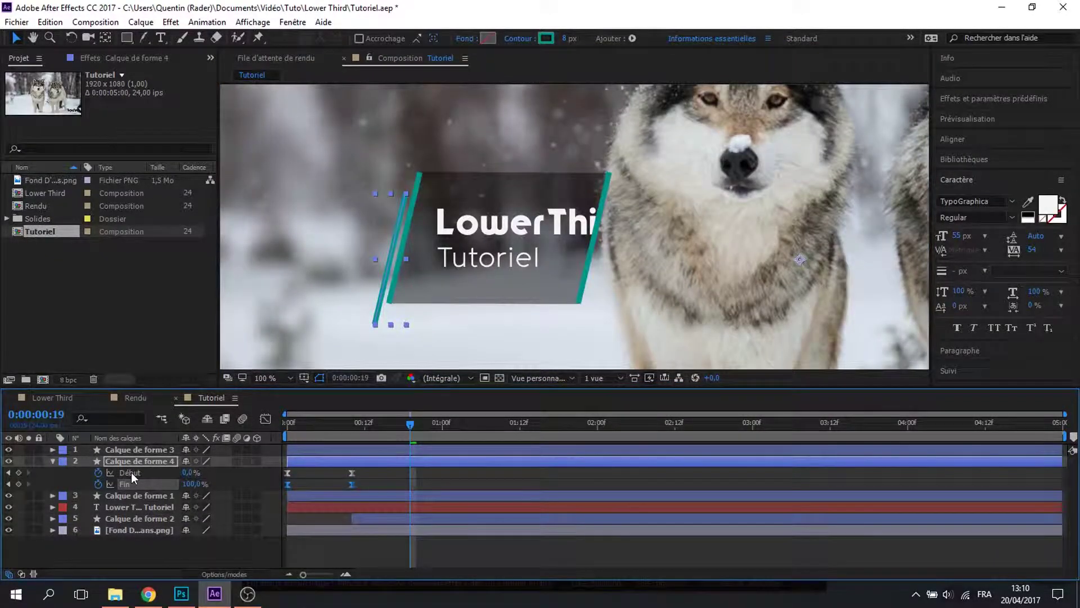
click(134, 451)
click(134, 461)
drag(360, 468, 281, 490)
mouse_move(288, 426)
mouse_down()
mouse_move(353, 427)
mouse_move(284, 429)
mouse_up()
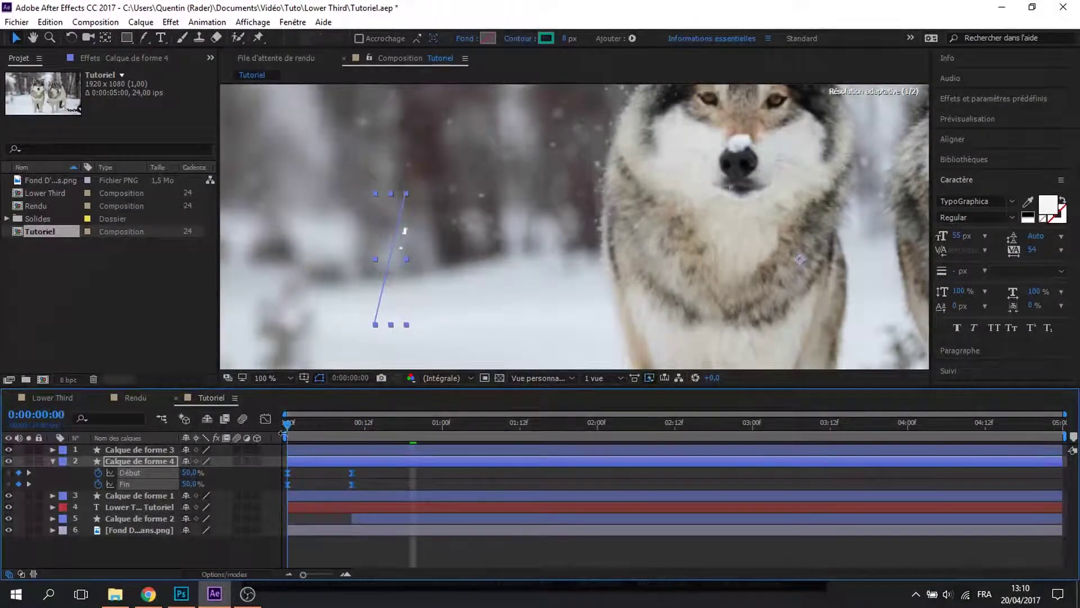
click(223, 488)
click(190, 471)
text(20)
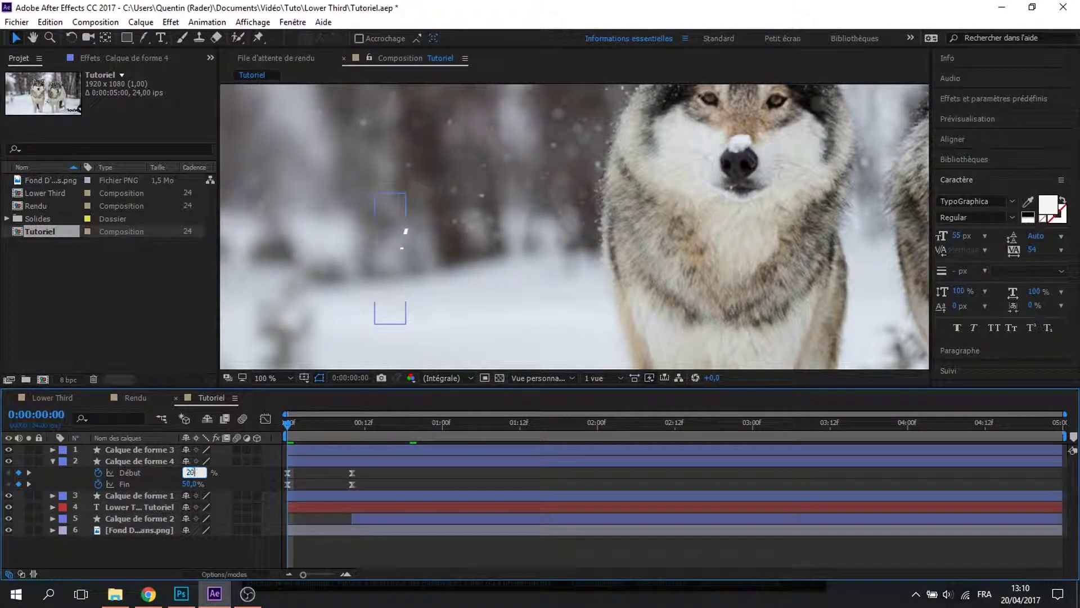
key(Return)
At 0:00:00:10, set both the Début and Fin keyframes of Calque de forme 4 to 90%
click(354, 427)
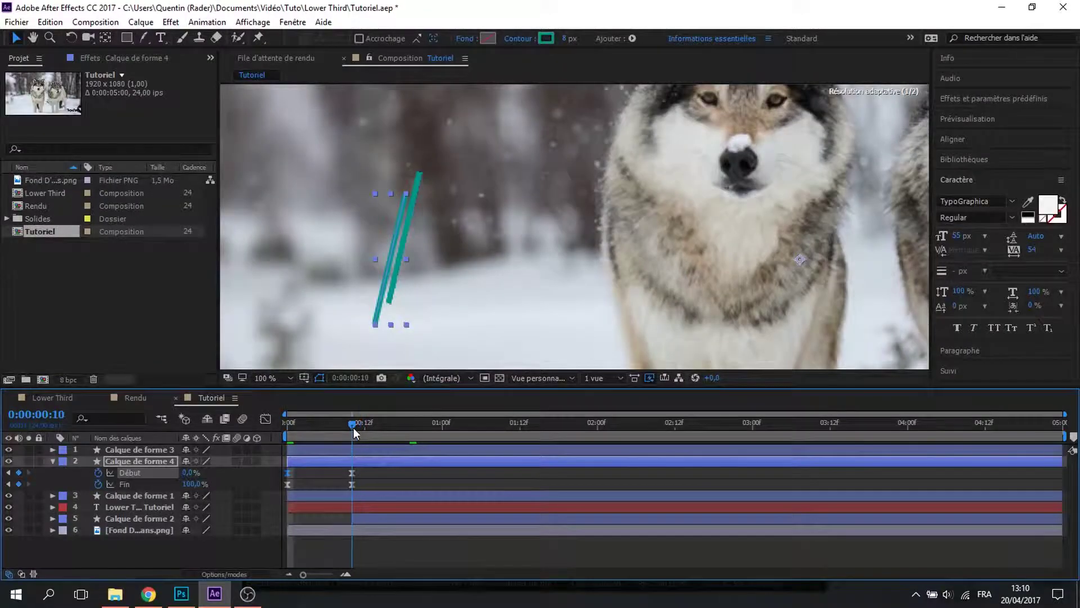
click(187, 471)
text(90)
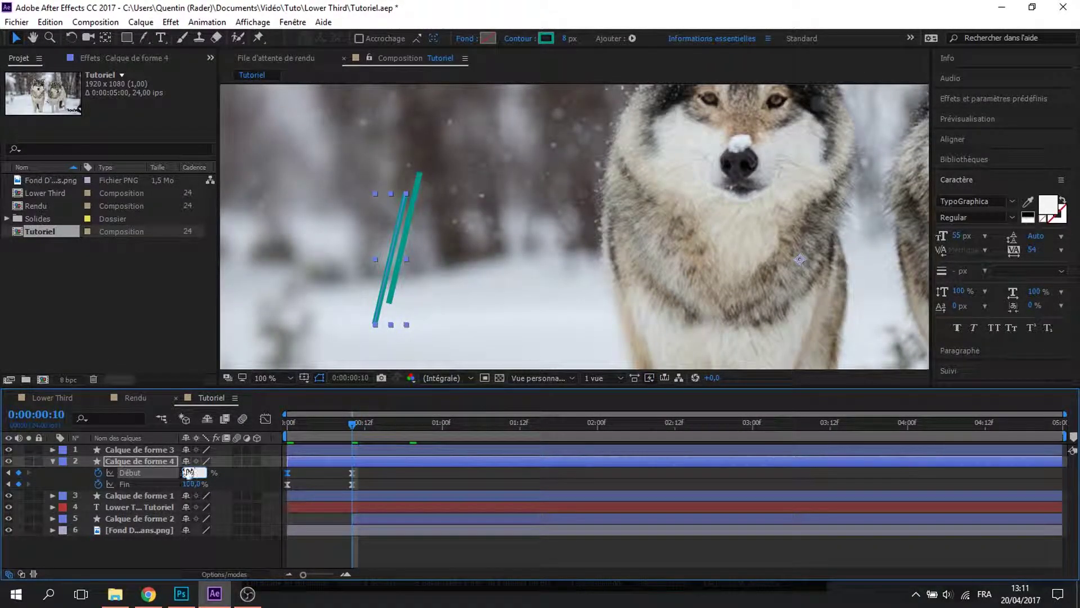
key(Return)
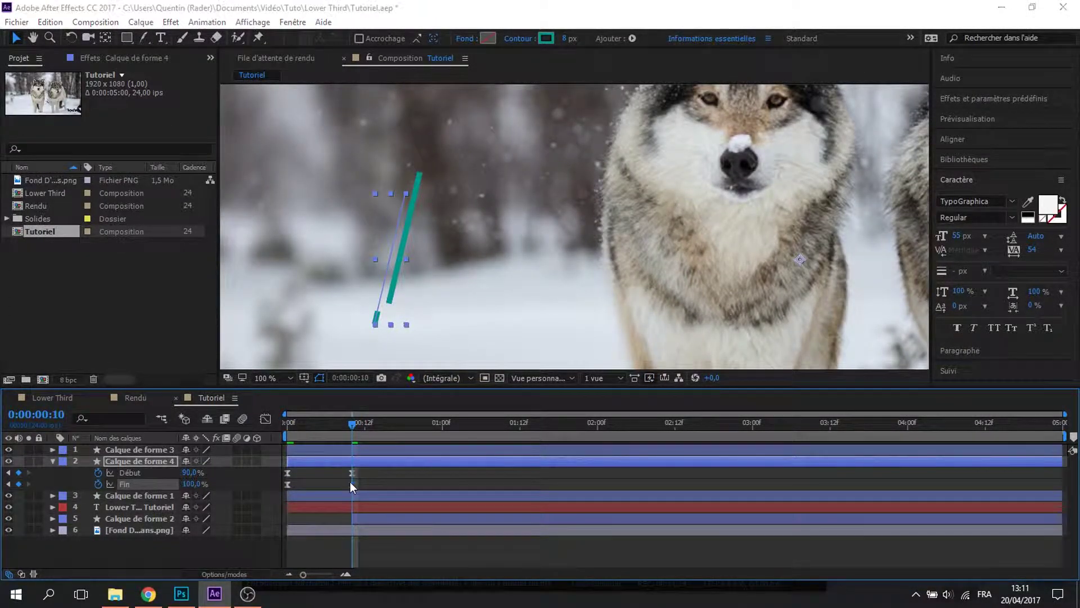
double_click(351, 483)
text(90)
key(Return)
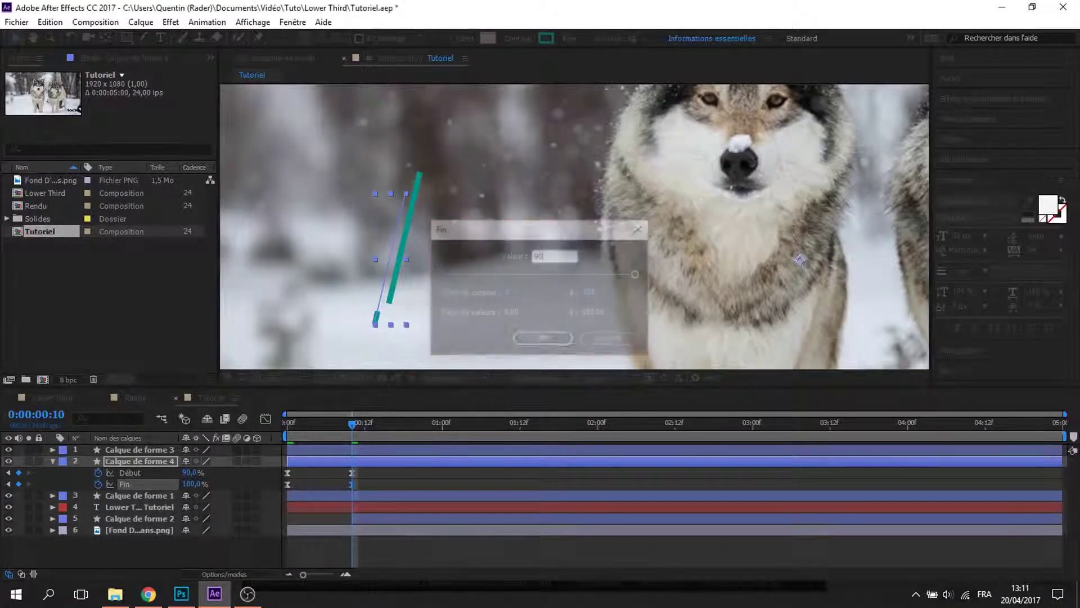
At 0:00:00:00, set the Fin keyframe of Calque de forme 4 to 20%
drag(296, 421, 287, 422)
double_click(286, 482)
text(90)
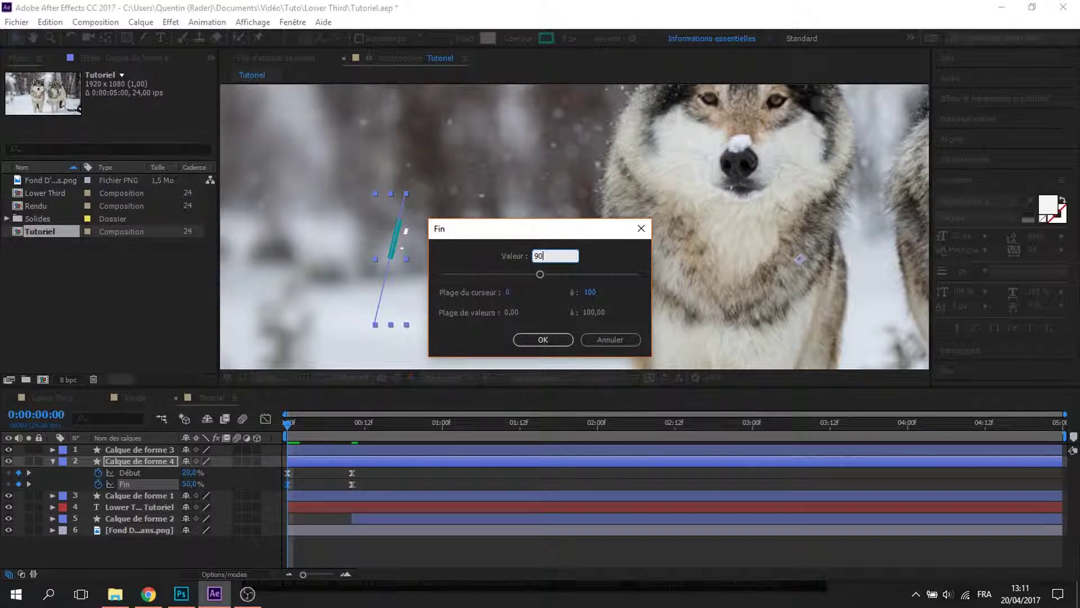
key(Return)
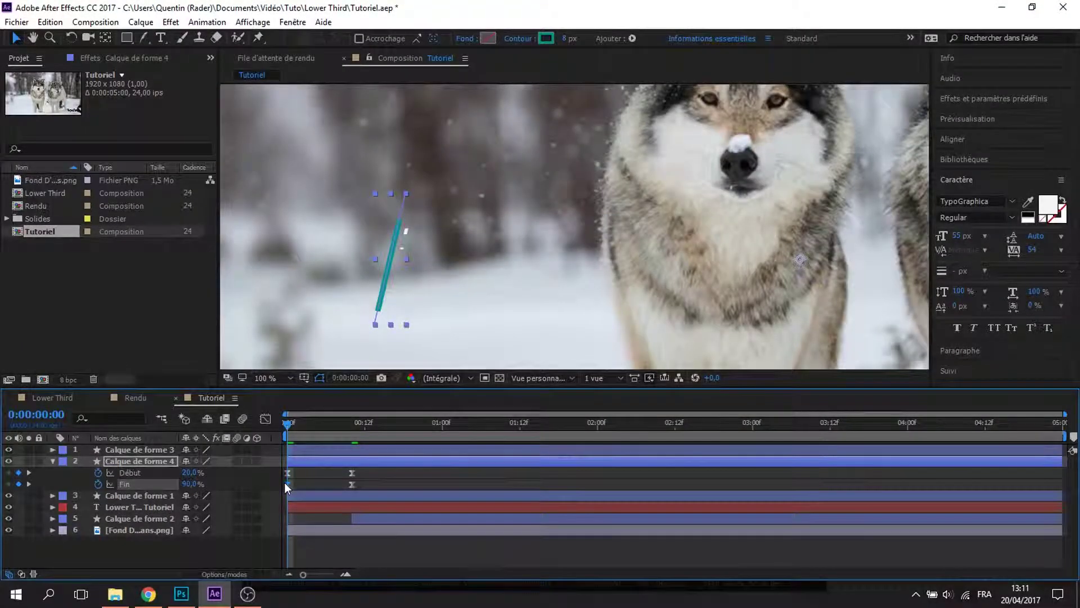
click(189, 483)
text(20)
key(Return)
Shift both Début keyframes of Calque de forme 4 about three frames later than the Fin keyframes, and scrub to 0:00:00:14
drag(296, 487, 286, 472)
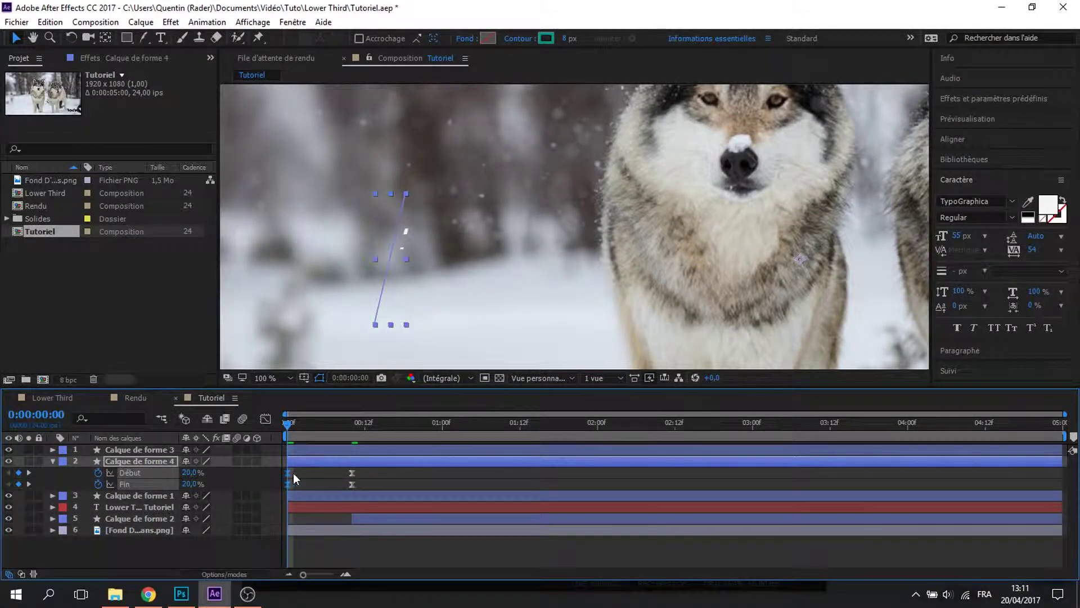
drag(362, 483, 283, 471)
click(332, 476)
click(291, 474)
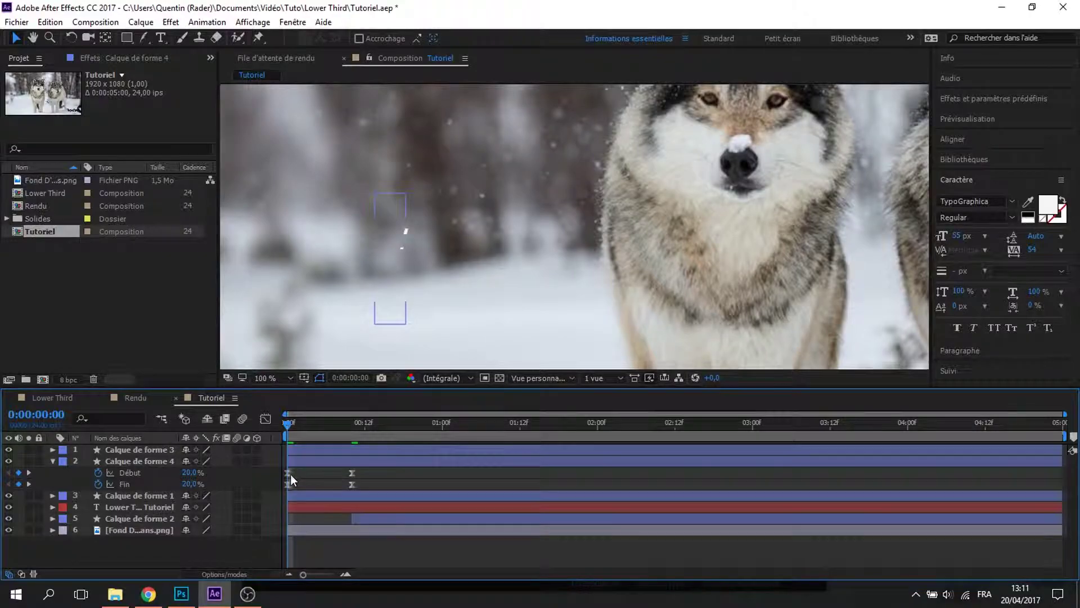
drag(363, 473, 309, 475)
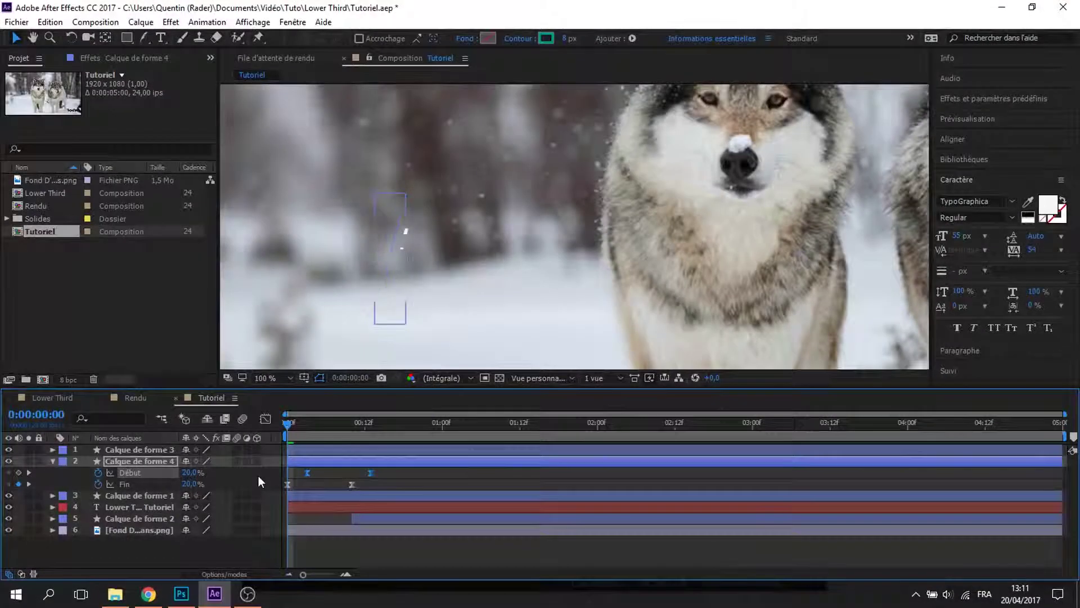
click(258, 475)
drag(288, 426, 377, 447)
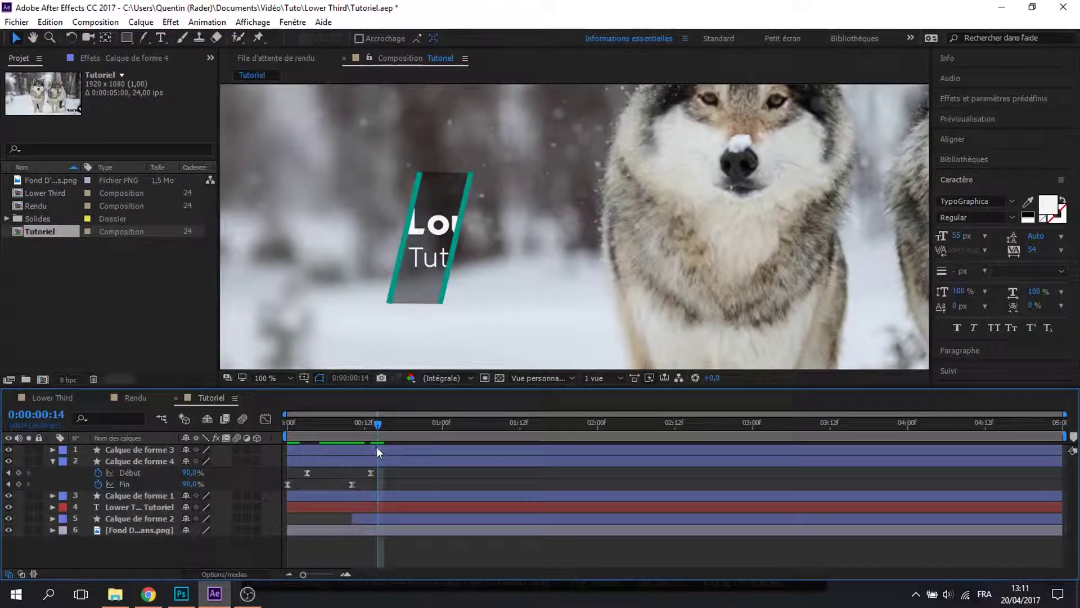
Trim the start of the text layer to 0:00:00:10, in line with the start of Calque de forme 2, and check frame 0:00:00:07
click(122, 506)
drag(338, 508, 352, 508)
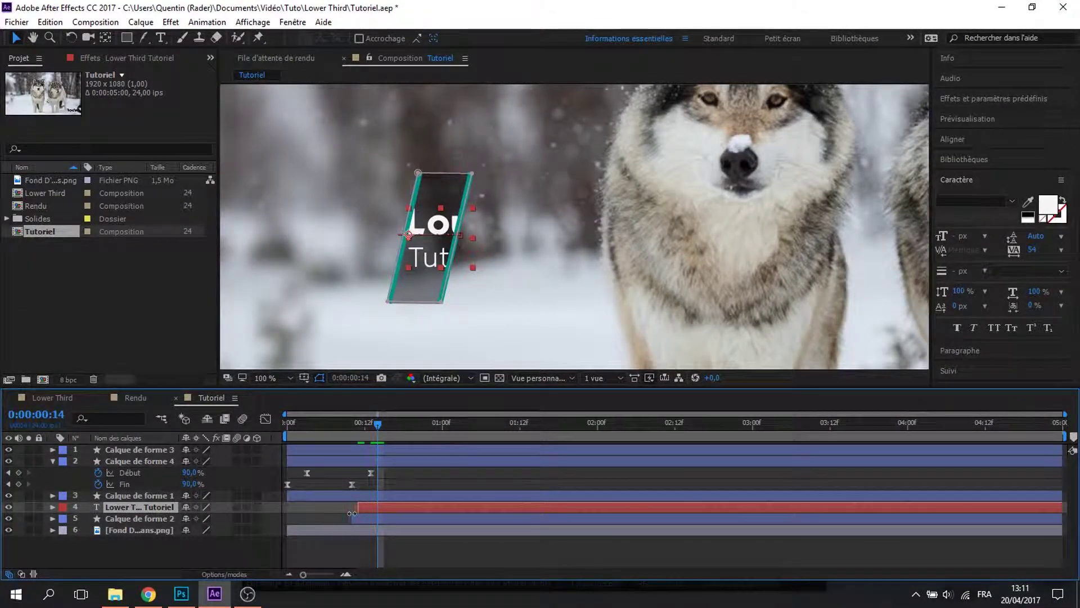
click(333, 421)
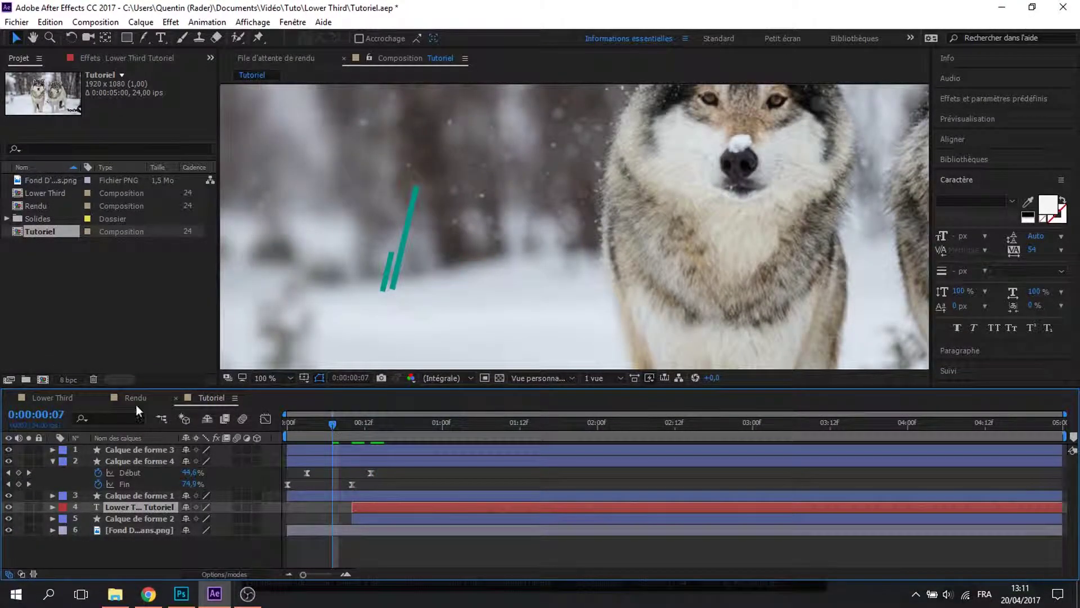
Check the stroke colour of Calque de forme 5 in the Lower Third composition, and return to the Tutoriel composition
click(35, 204)
click(36, 194)
double_click(36, 194)
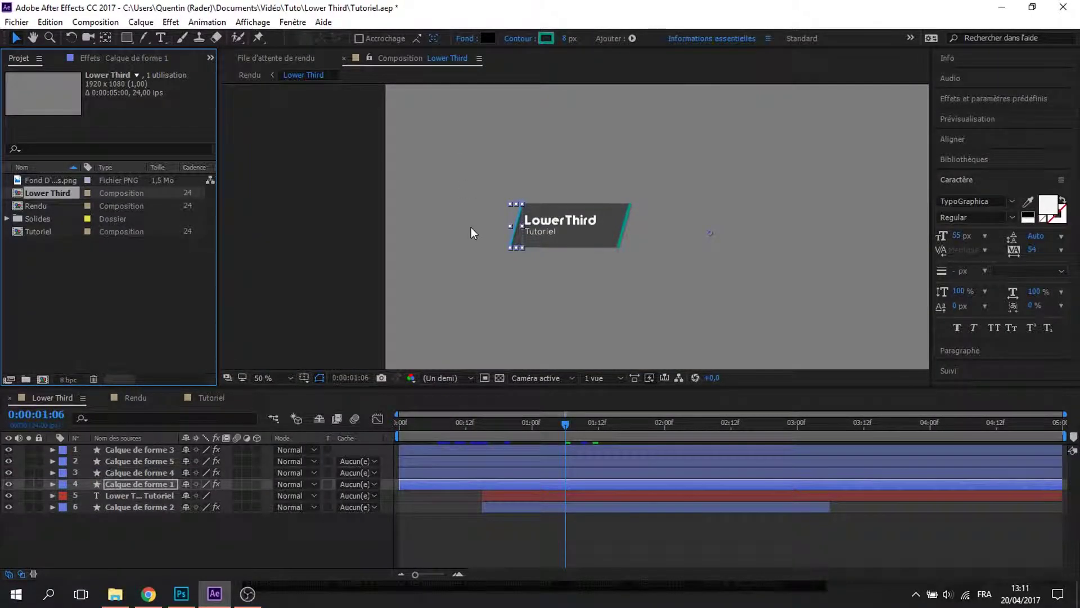
click(134, 462)
click(545, 39)
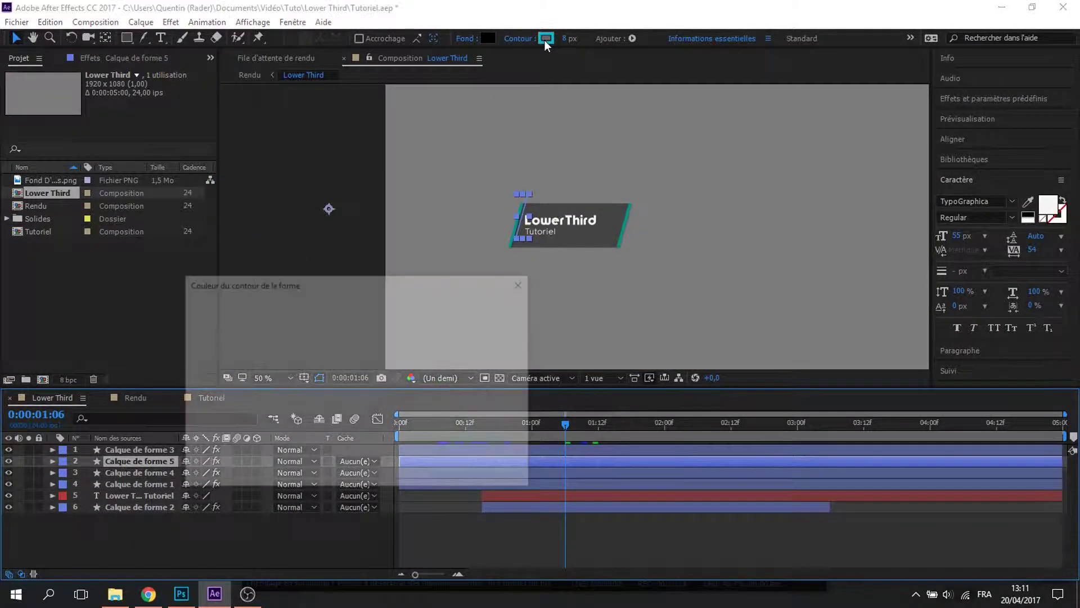
click(488, 308)
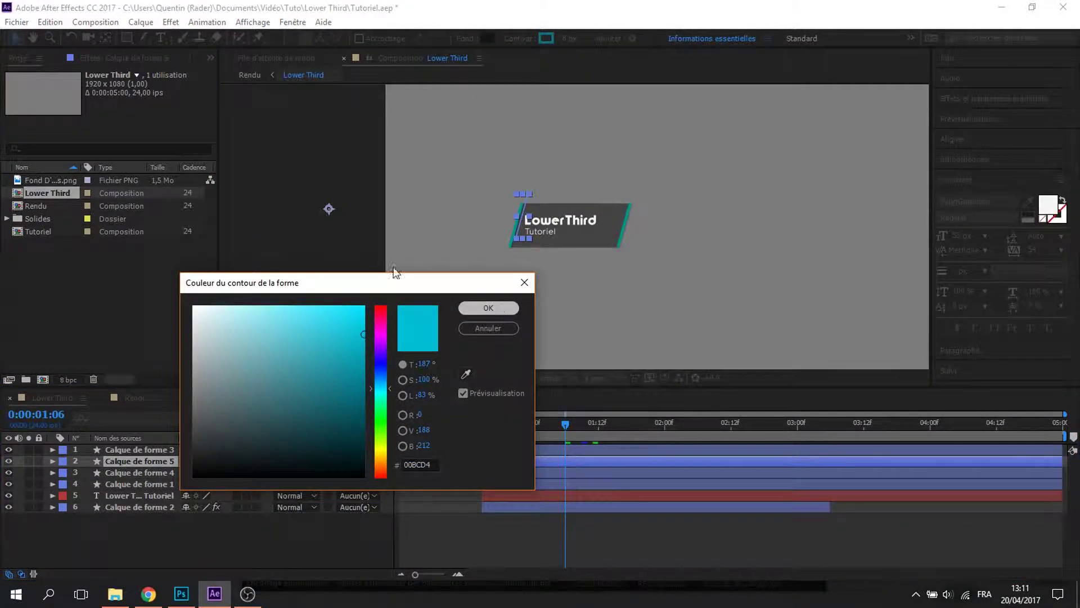
click(42, 231)
double_click(42, 231)
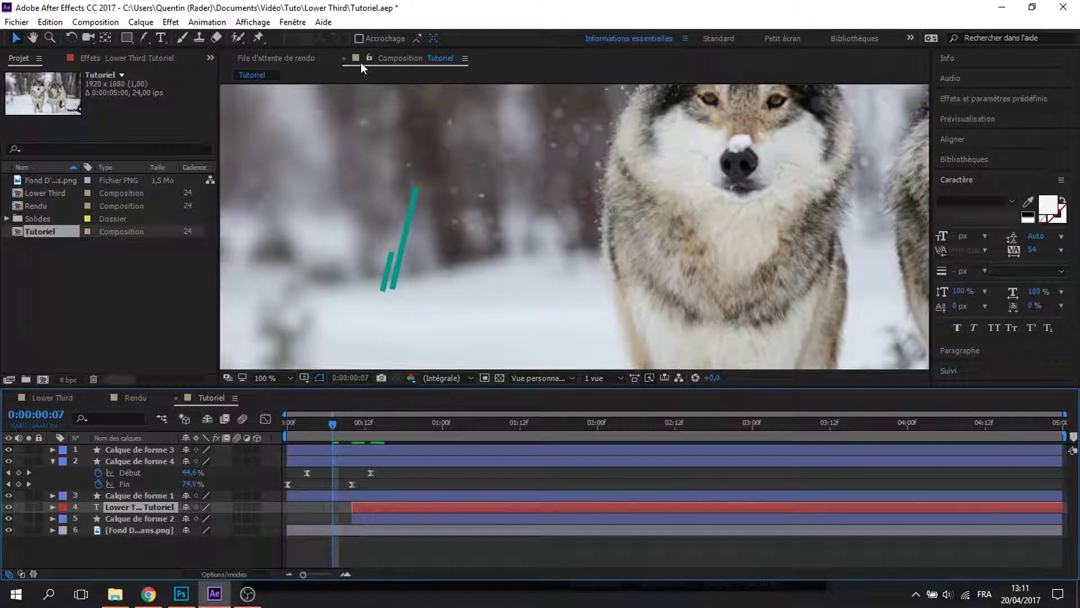
Change the stroke colour of Calque de forme 4 from teal to light cyan blue
click(117, 458)
key(u)
click(120, 447)
click(122, 459)
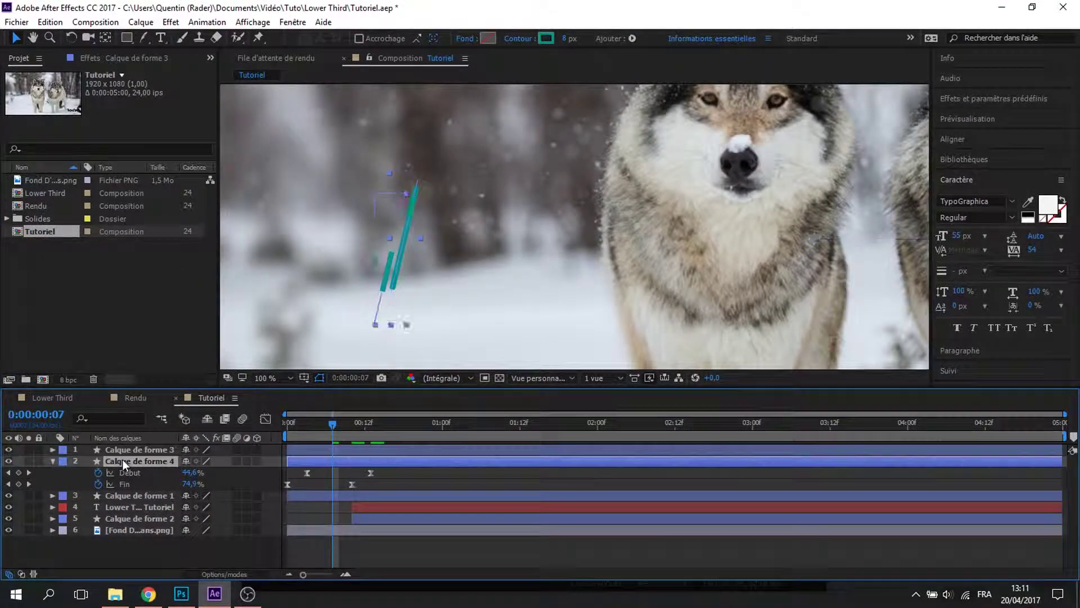
click(544, 39)
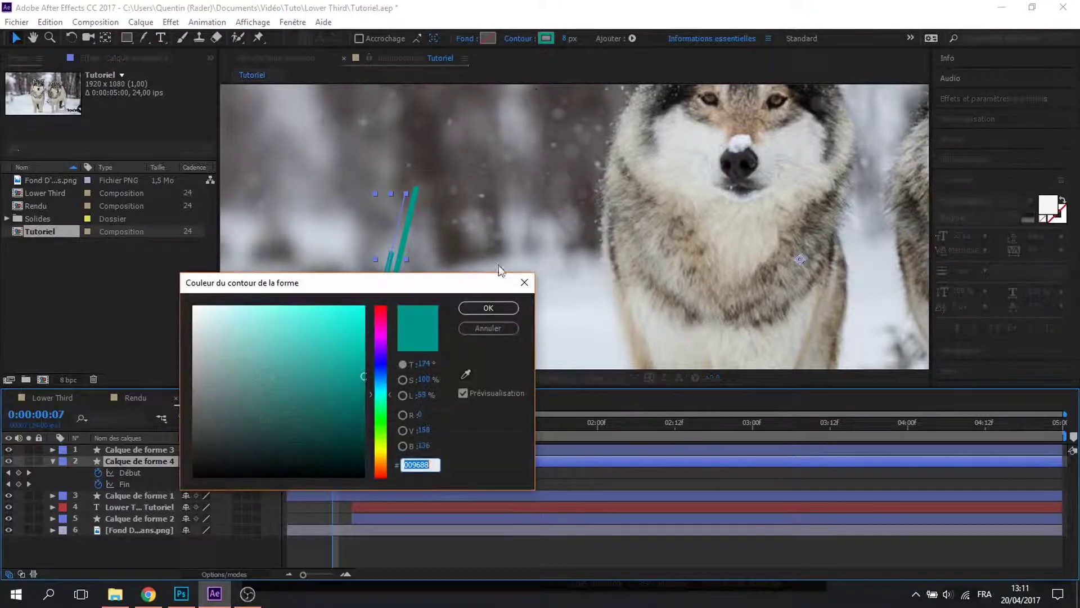
click(485, 307)
click(172, 571)
click(162, 555)
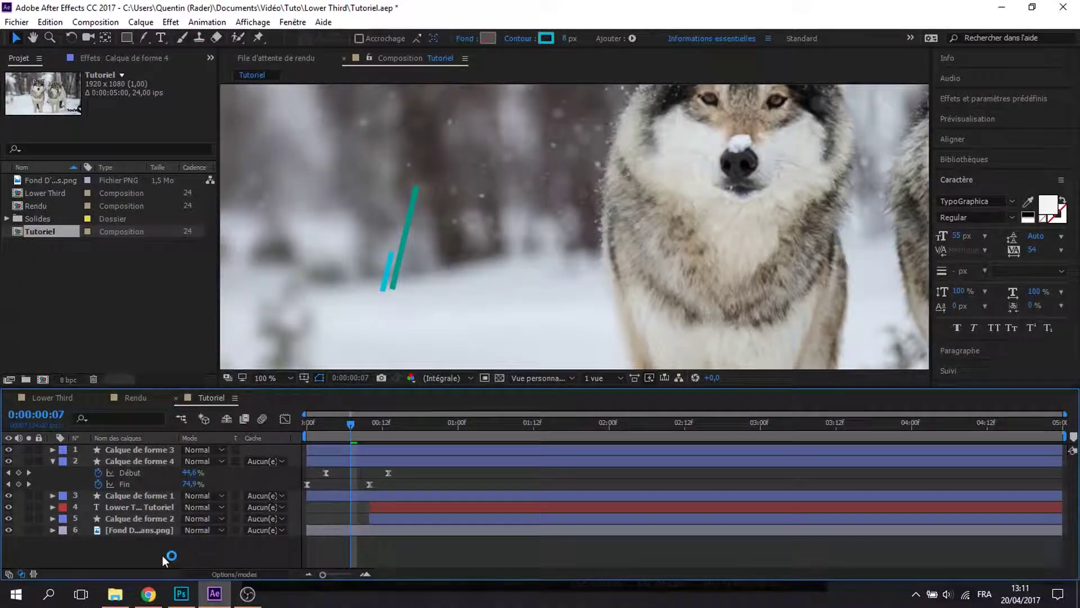
Duplicate Calque de forme 4 and rotate the copy about half a turn around its anchor point
click(53, 461)
click(128, 461)
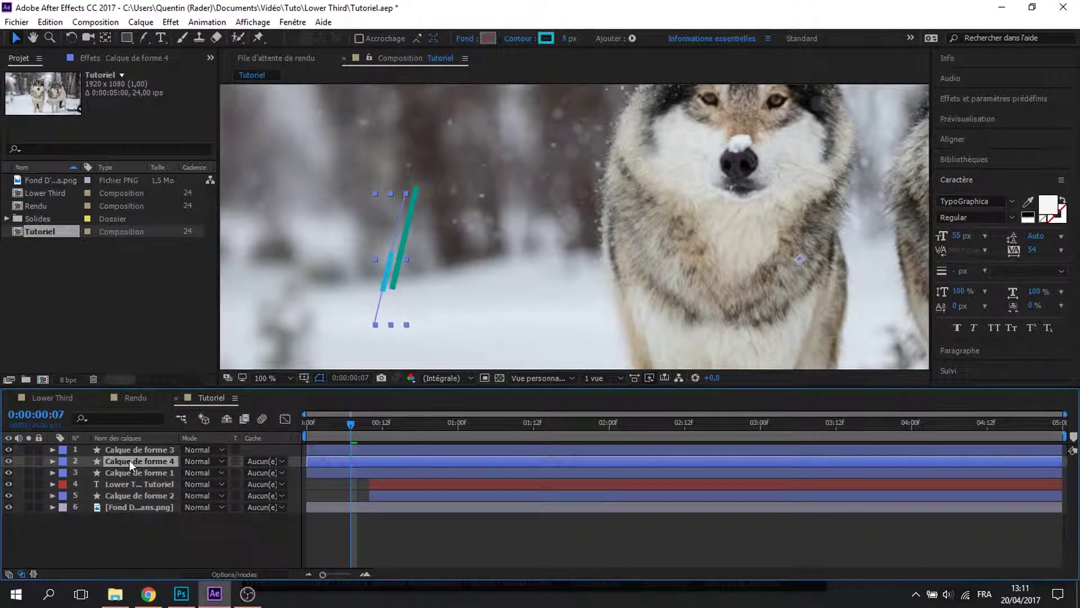
key(ctrl+d)
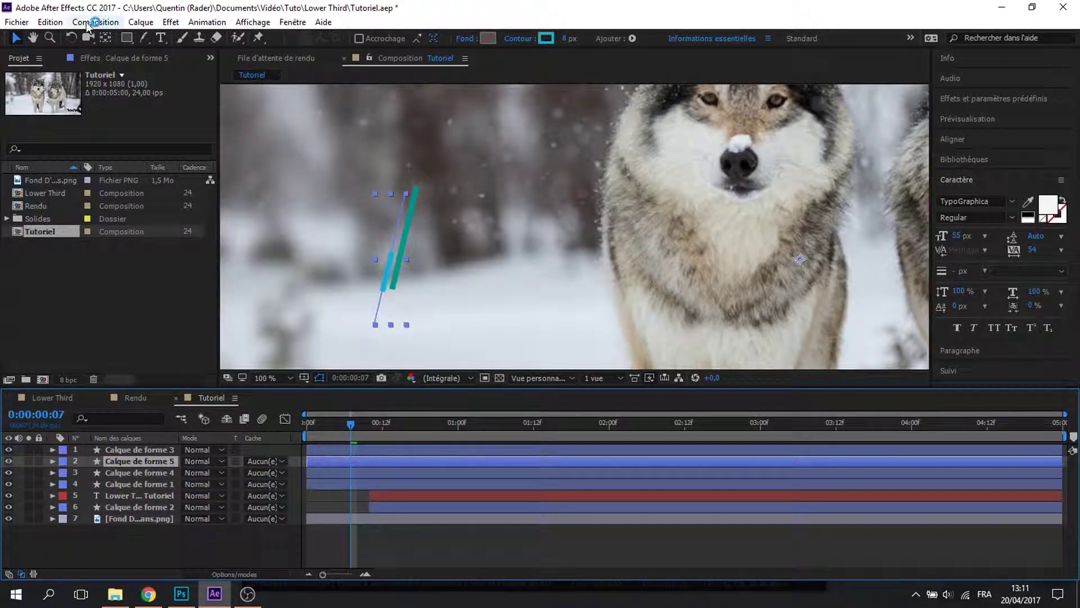
click(71, 37)
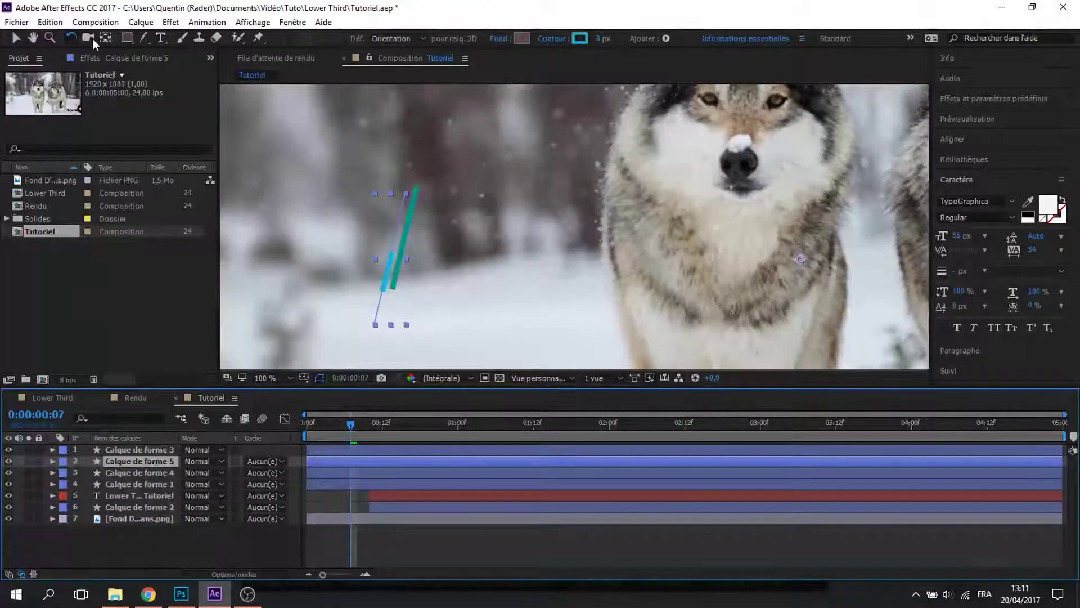
scroll(579, 252, down, 2)
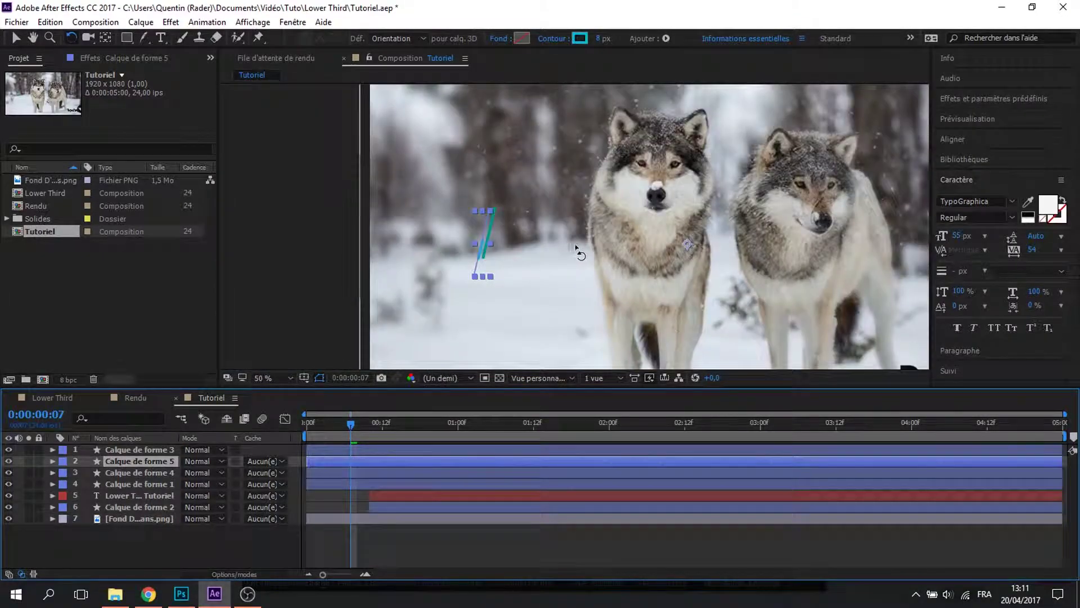
drag(702, 294, 597, 228)
key(v)
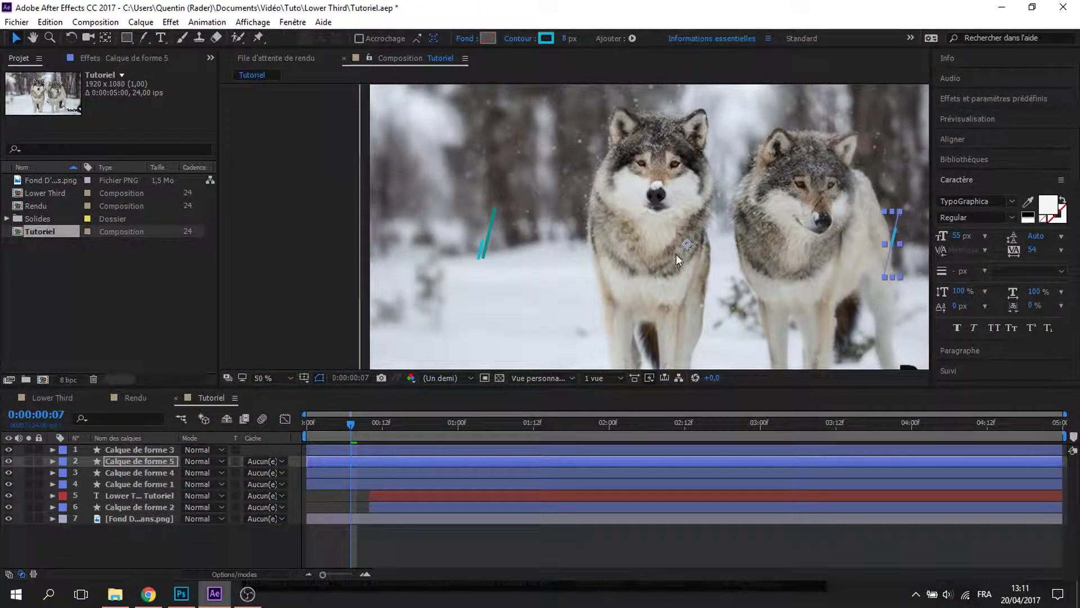
Move Calque de forme 5 beside the upper end of the teal line, opposite the lower cyan accent, and fine-tune its position
drag(681, 244, 292, 224)
scroll(502, 247, up, 4)
scroll(484, 248, down, 2)
scroll(464, 249, up, 2)
key(space)
drag(381, 237, 594, 196)
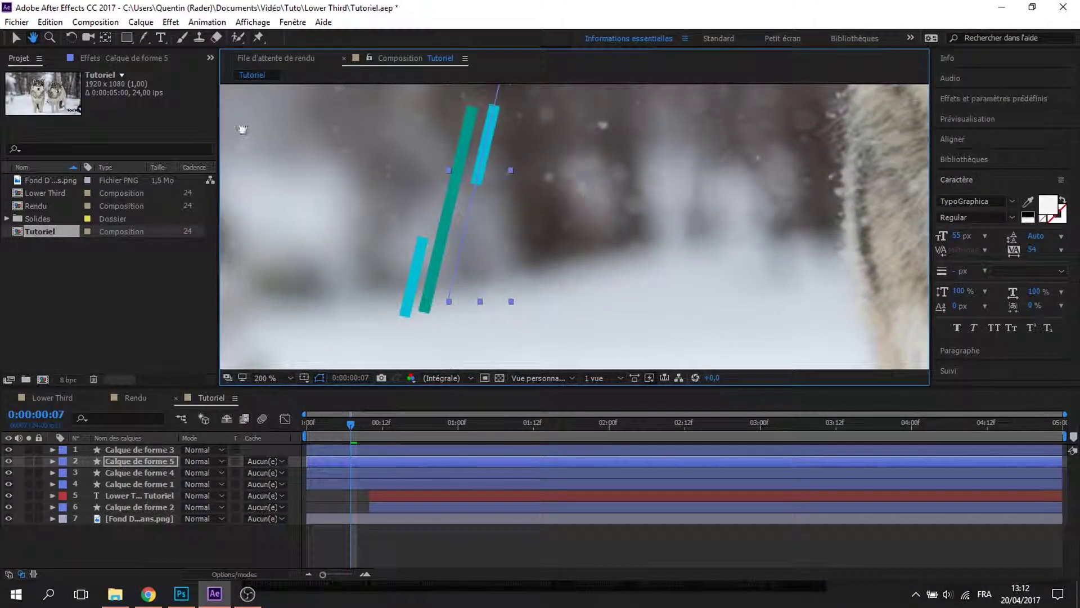
drag(378, 134, 391, 143)
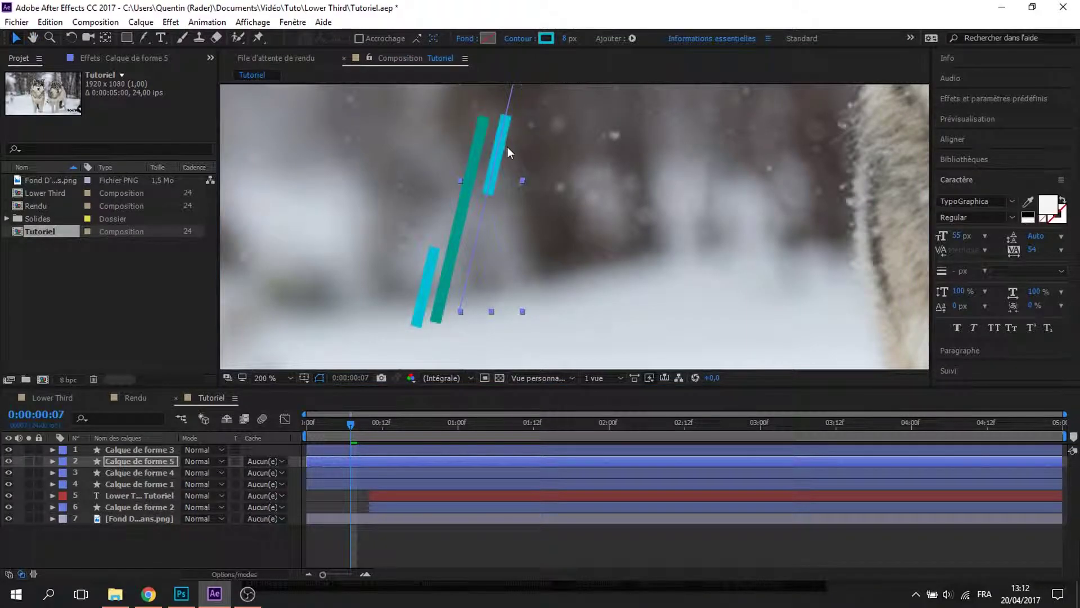
drag(495, 155, 495, 153)
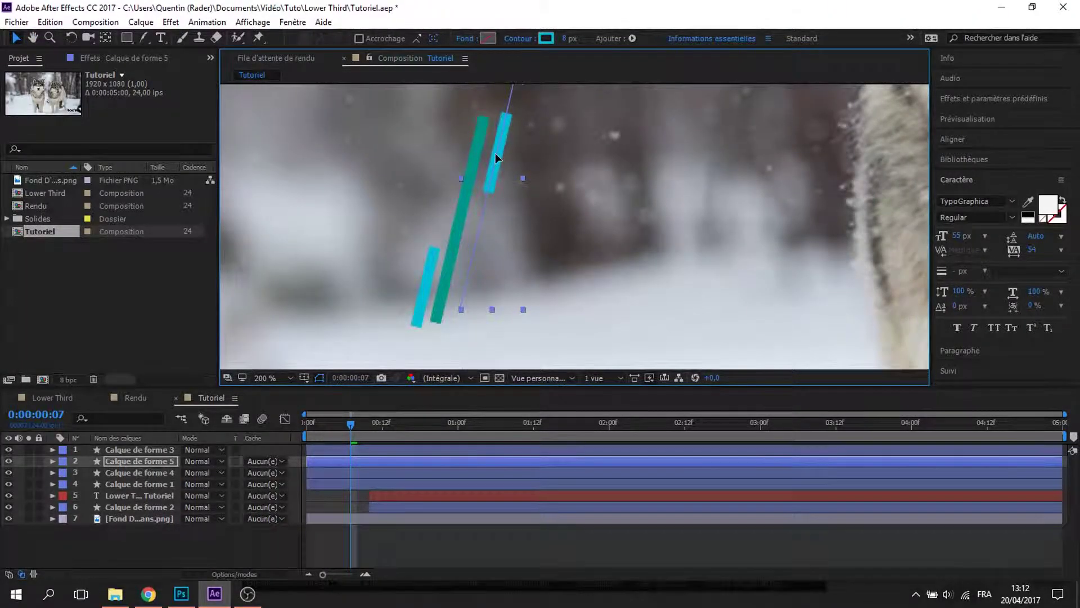
click(289, 535)
Scrub the timeline to about 0:00:01:14 and examine which layers form the text, the accents and the right-hand teal line
drag(353, 424, 534, 431)
scroll(531, 272, down, 1)
scroll(618, 261, down, 1)
scroll(618, 261, up, 1)
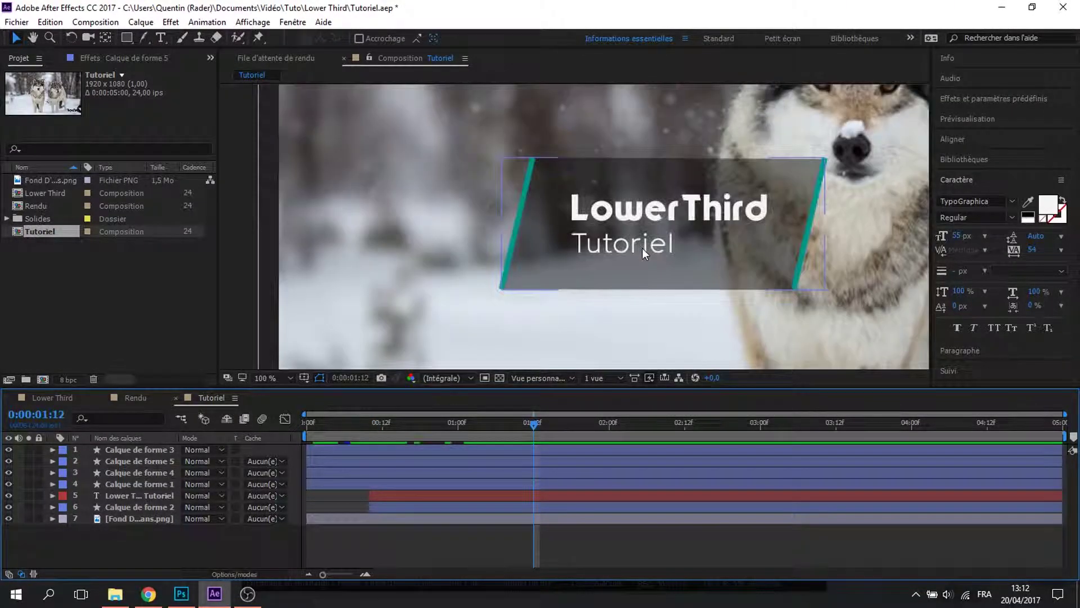
drag(535, 427, 594, 423)
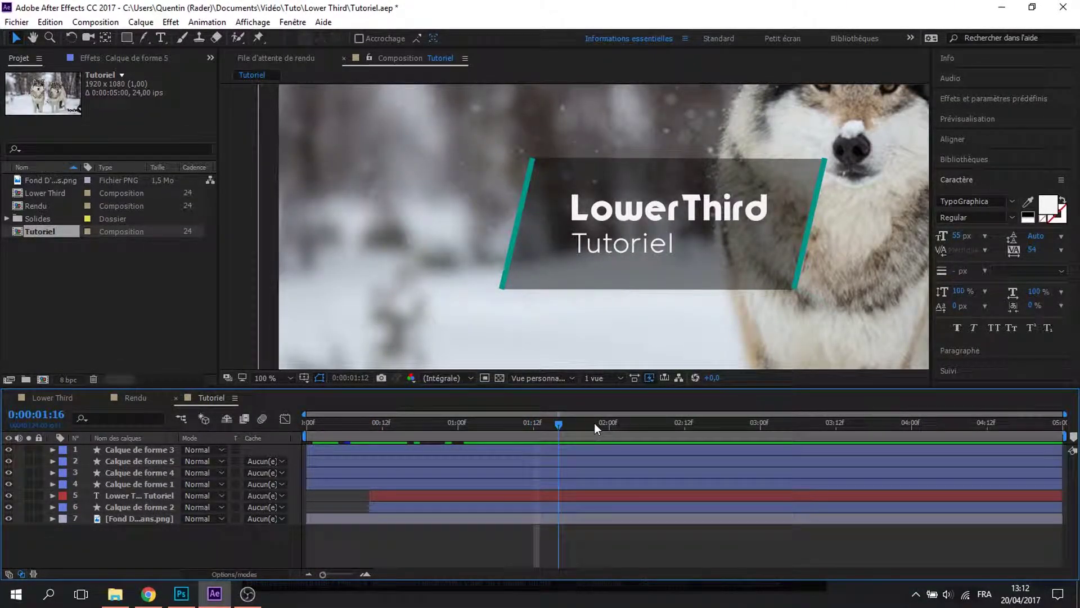
click(125, 493)
drag(590, 424, 546, 441)
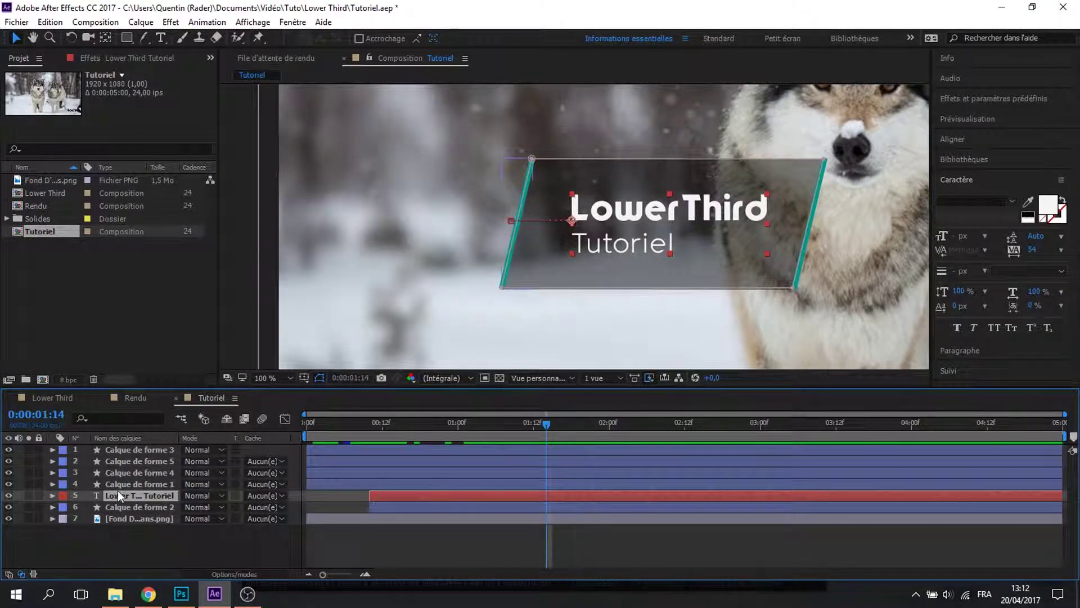
click(129, 486)
click(133, 469)
click(132, 457)
click(131, 450)
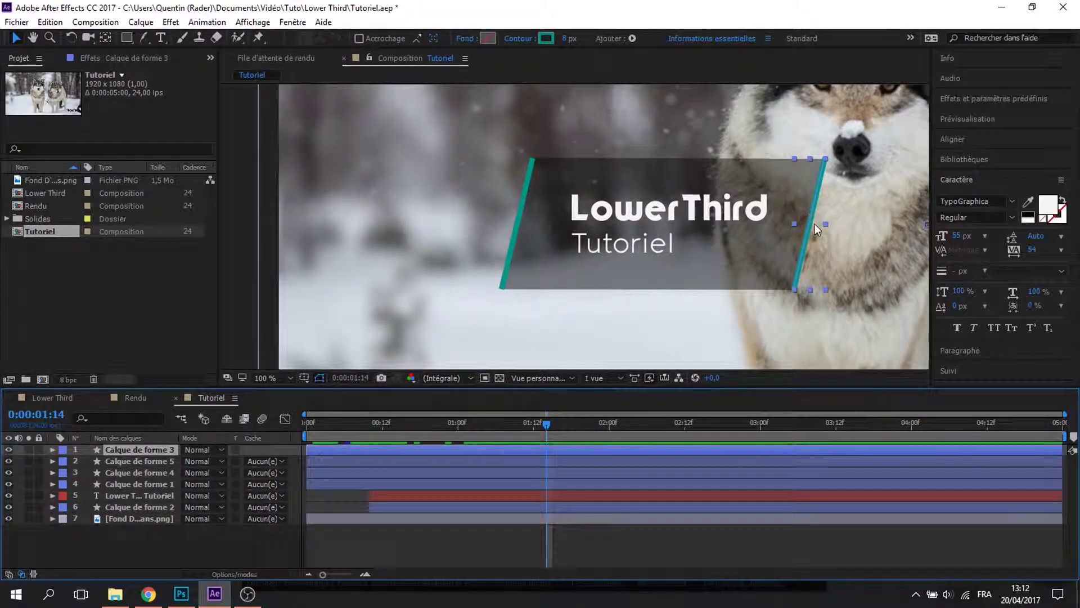
At 0:00:02:12, paste a copy of the second Position keyframe of Calque de forme 3
drag(581, 429, 686, 432)
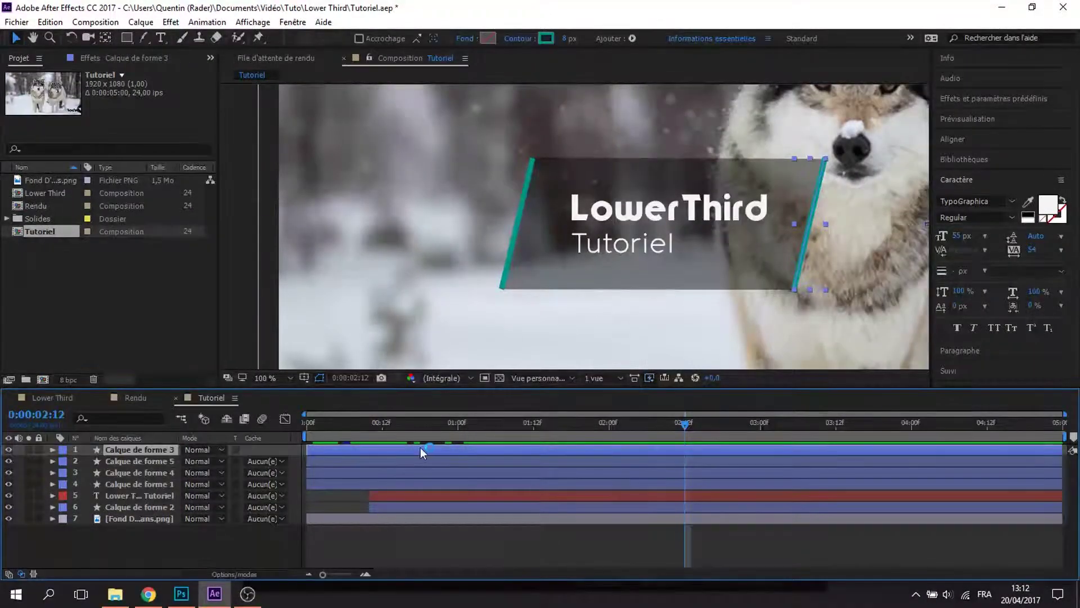
key(u)
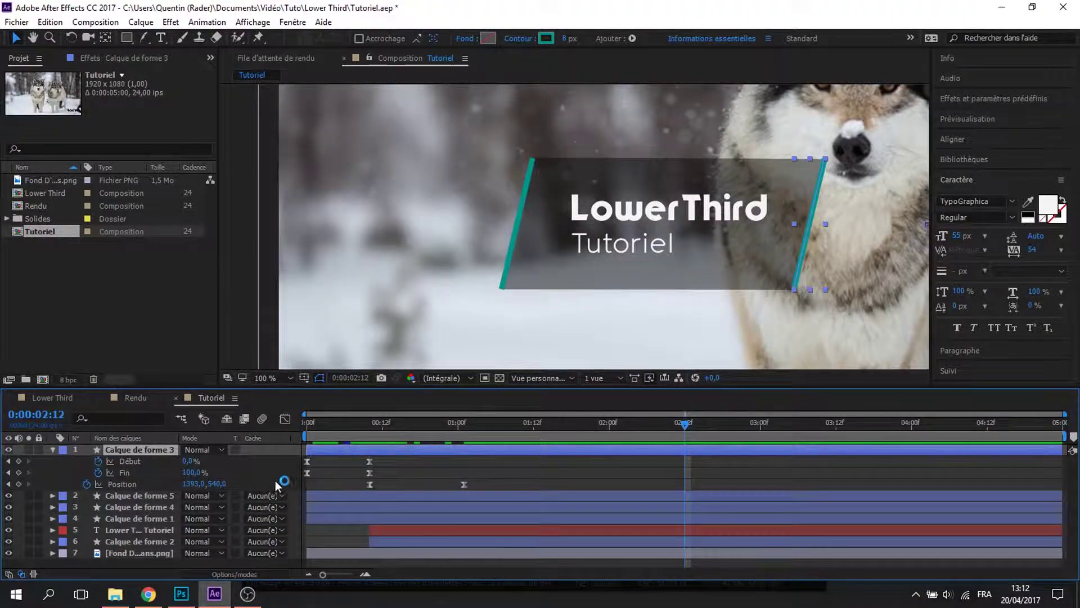
click(422, 487)
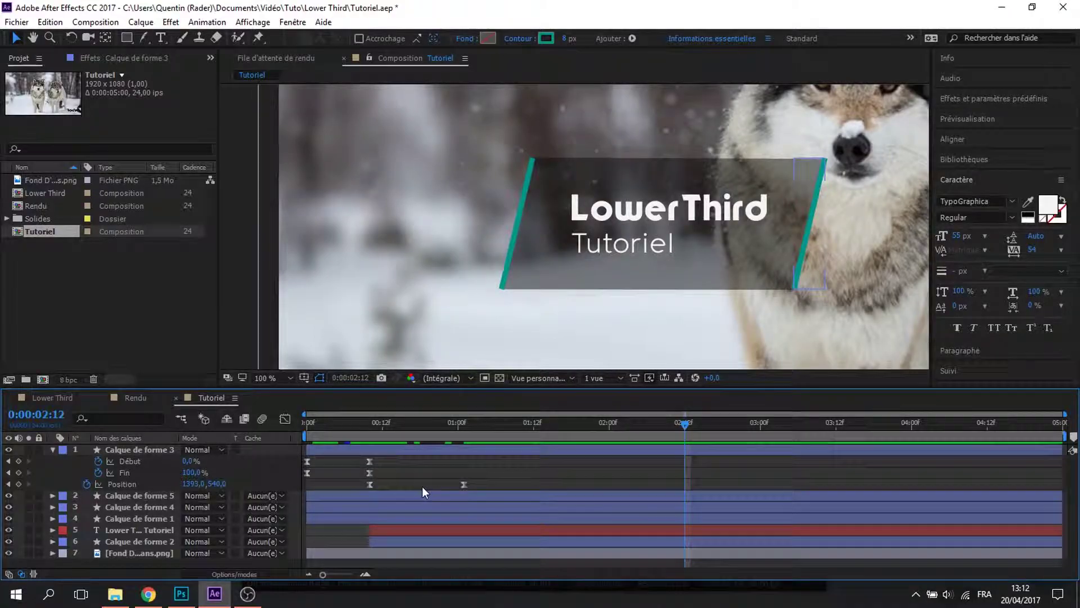
click(463, 484)
key(ctrl+c)
key(ctrl+v)
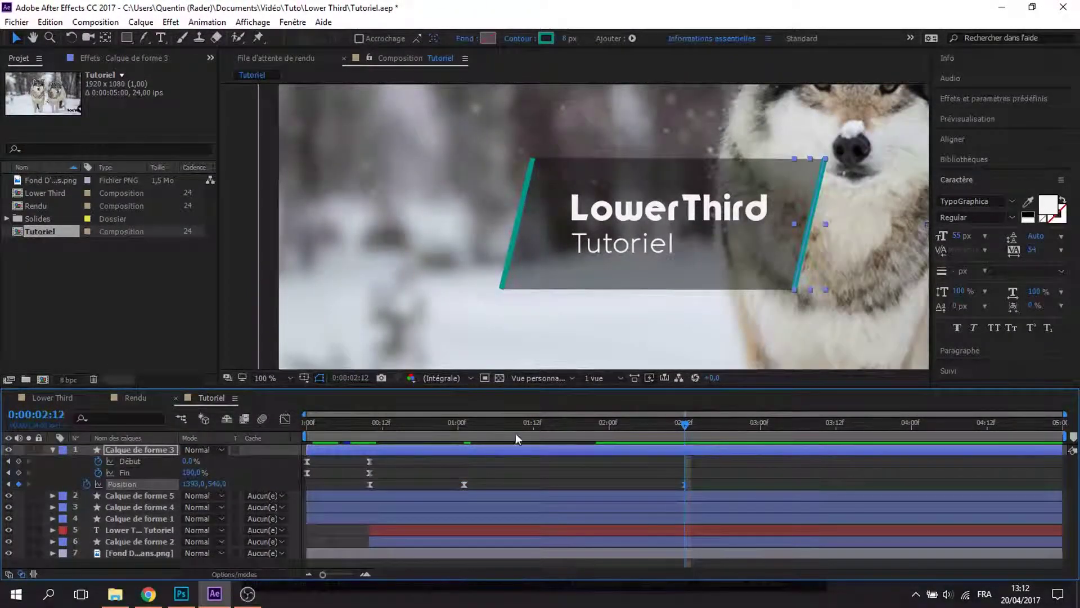
At 0:00:03:00, paste a copy of the first Position keyframe of Calque de forme 3 and scrub through the return movement
click(716, 424)
drag(735, 424, 760, 430)
click(369, 485)
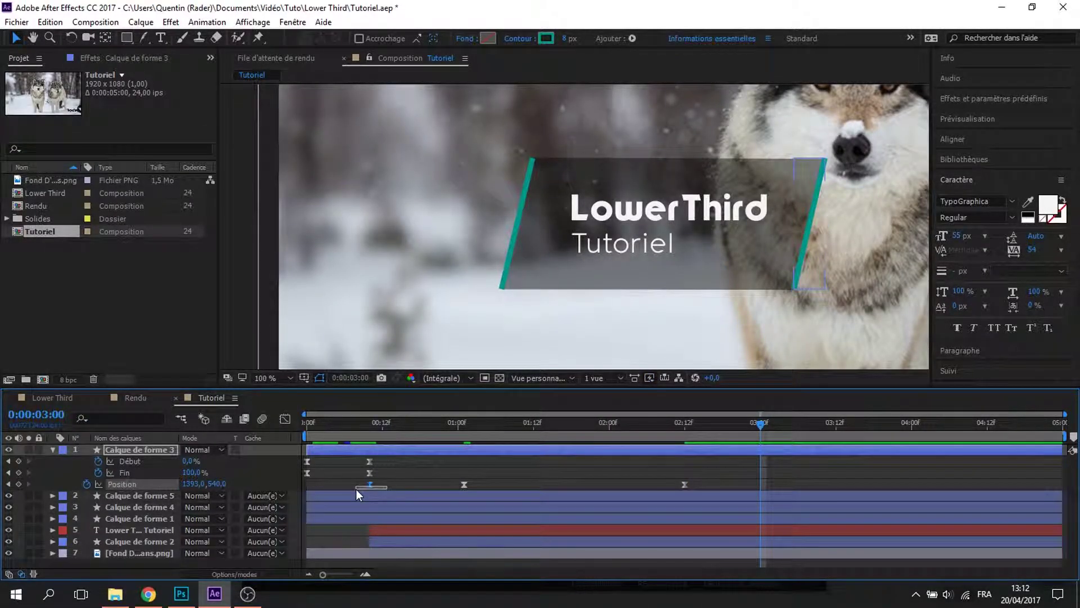
key(ctrl+c)
key(ctrl+v)
drag(730, 421, 760, 458)
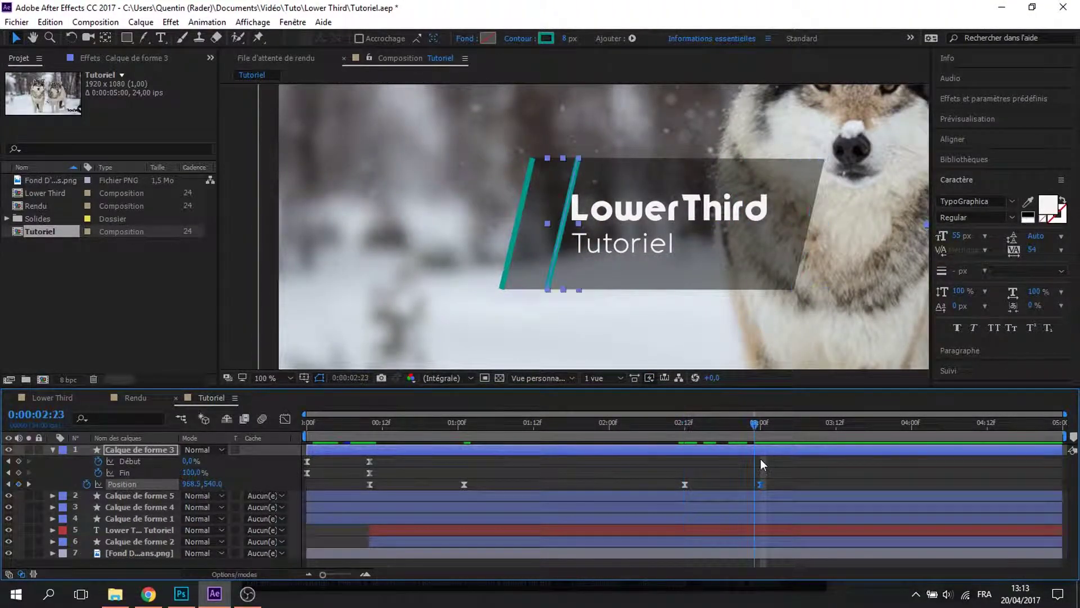
Copy the Début and Fin keyframes of Calque de forme 3 in reverse order, with the ending ones at 0:00:03:00 and the starting ones at 0:00:03:10
drag(375, 477, 302, 462)
key(ctrl+c)
key(ctrl+v)
drag(761, 424, 811, 429)
key(ctrl+c)
key(ctrl+v)
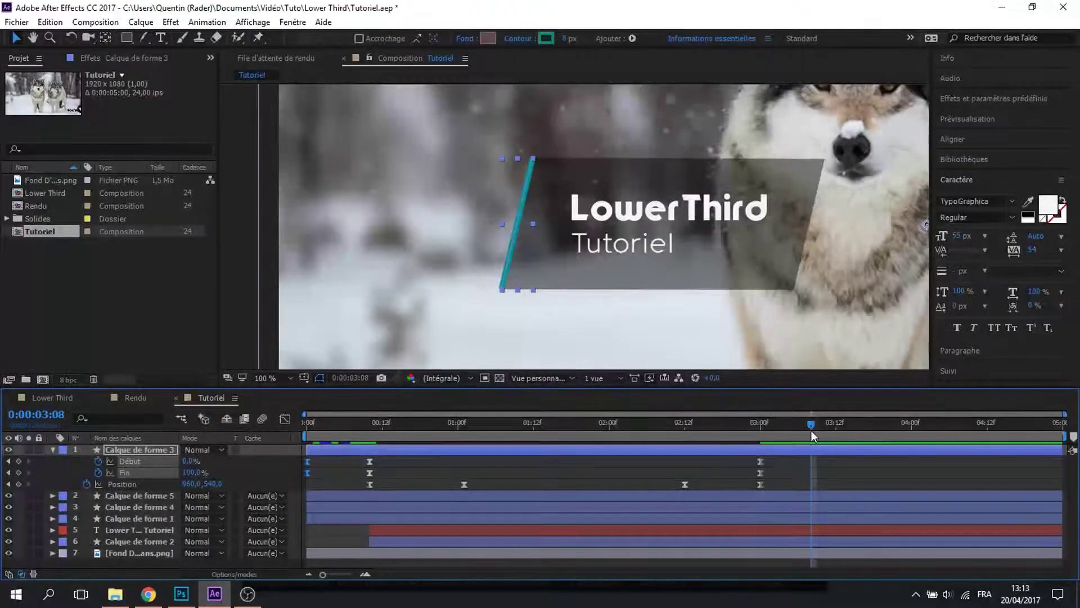
mouse_move(833, 467)
mouse_down()
mouse_move(805, 480)
mouse_move(825, 473)
mouse_up()
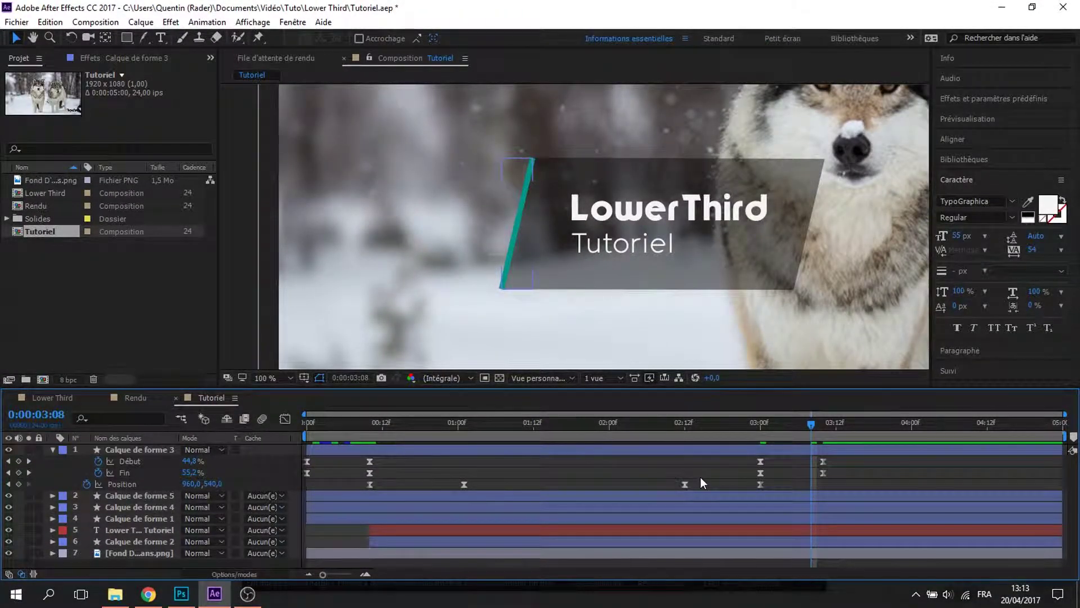
Move the third Position keyframe of Calque de forme 3 to 0:00:02:11, check frame 0:00:02:17, and collapse the layer
click(684, 484)
click(674, 470)
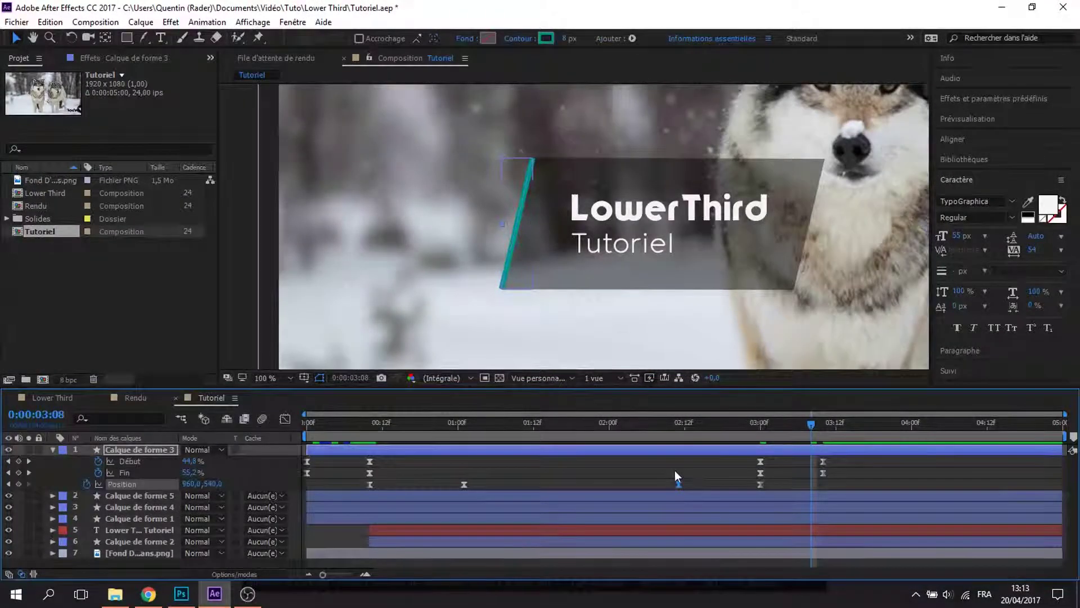
drag(819, 417, 718, 434)
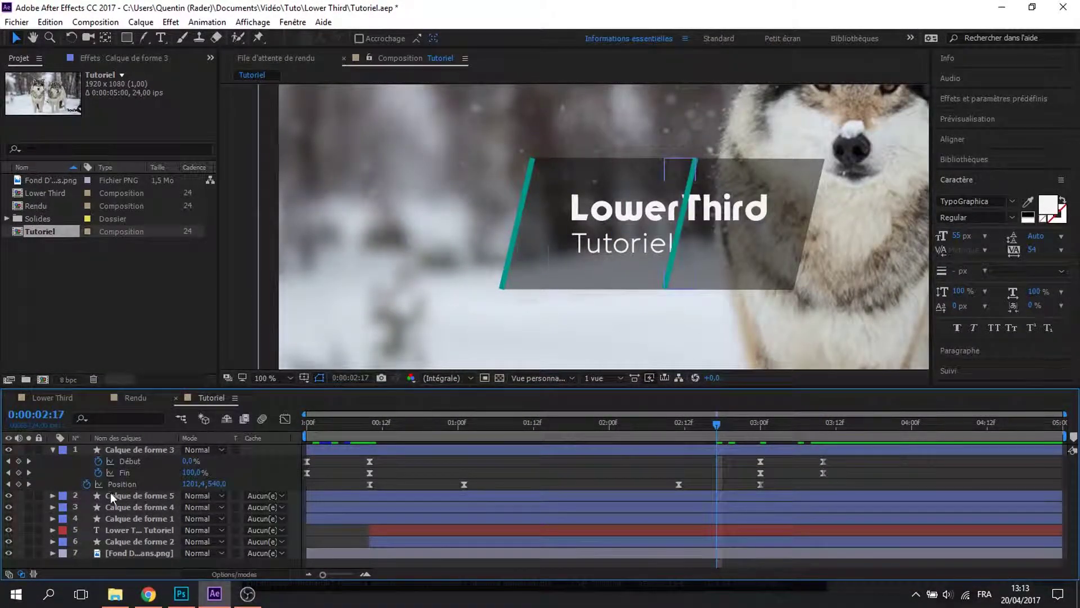
click(113, 440)
click(111, 449)
click(51, 449)
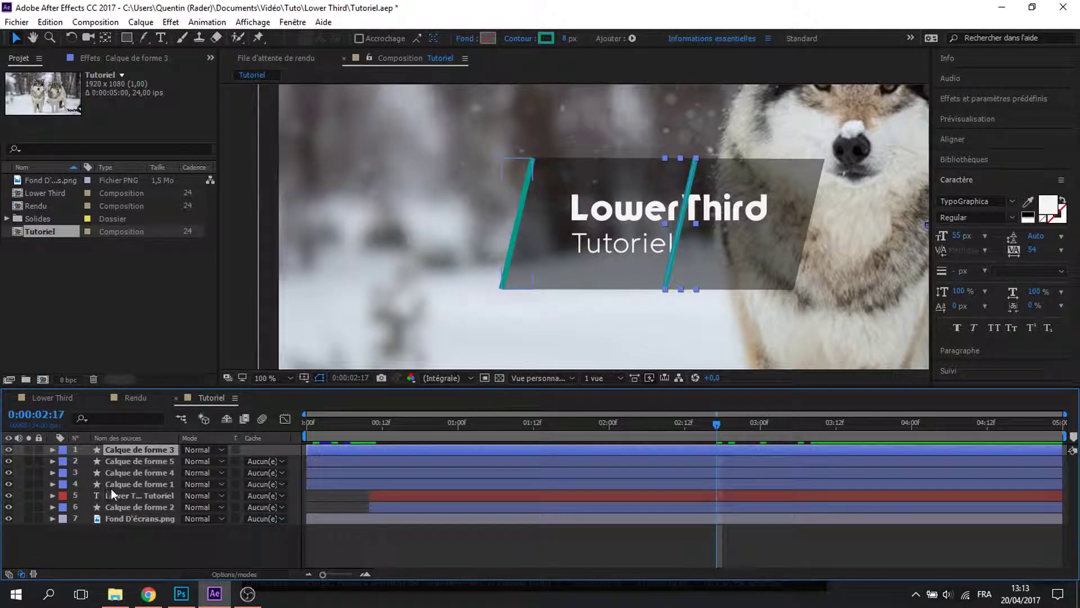
At 0:00:02:11, paste copies of the text layer's second mask path and Position keyframes, in line with Calque de forme 3
click(109, 494)
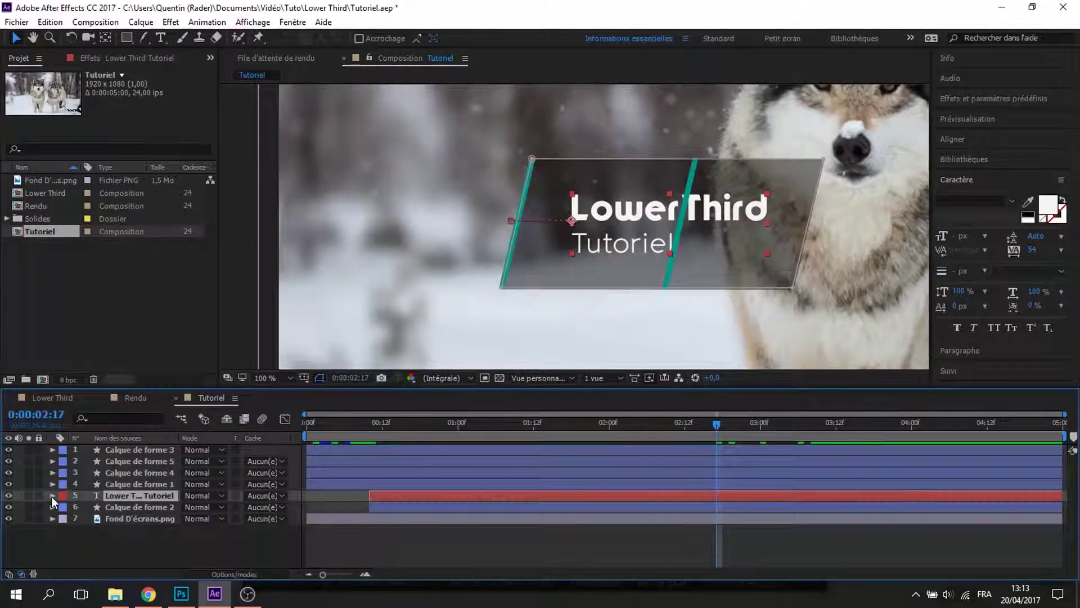
click(51, 495)
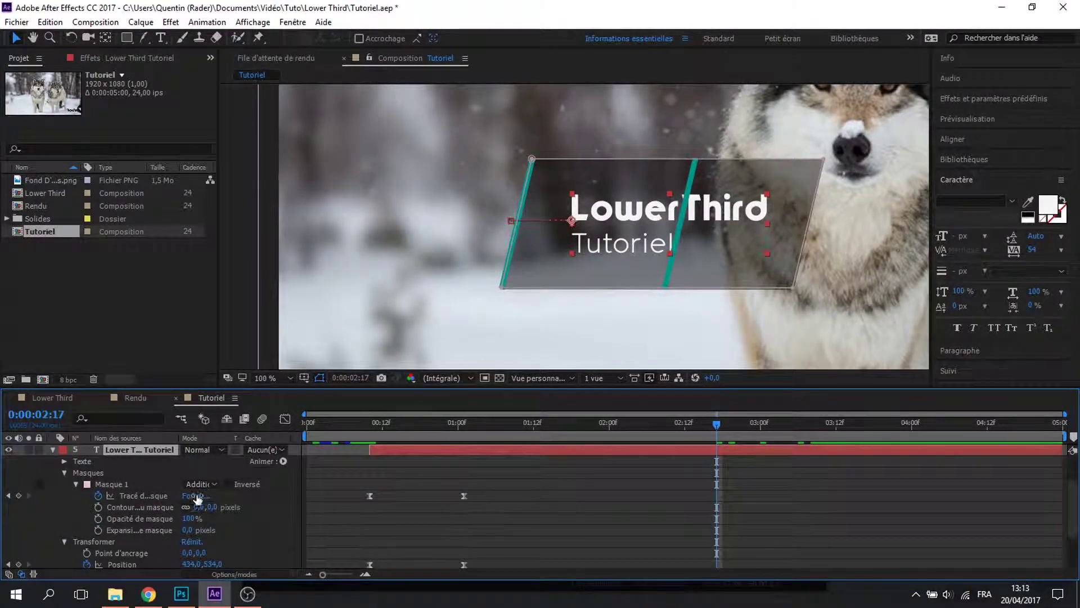
key(u)
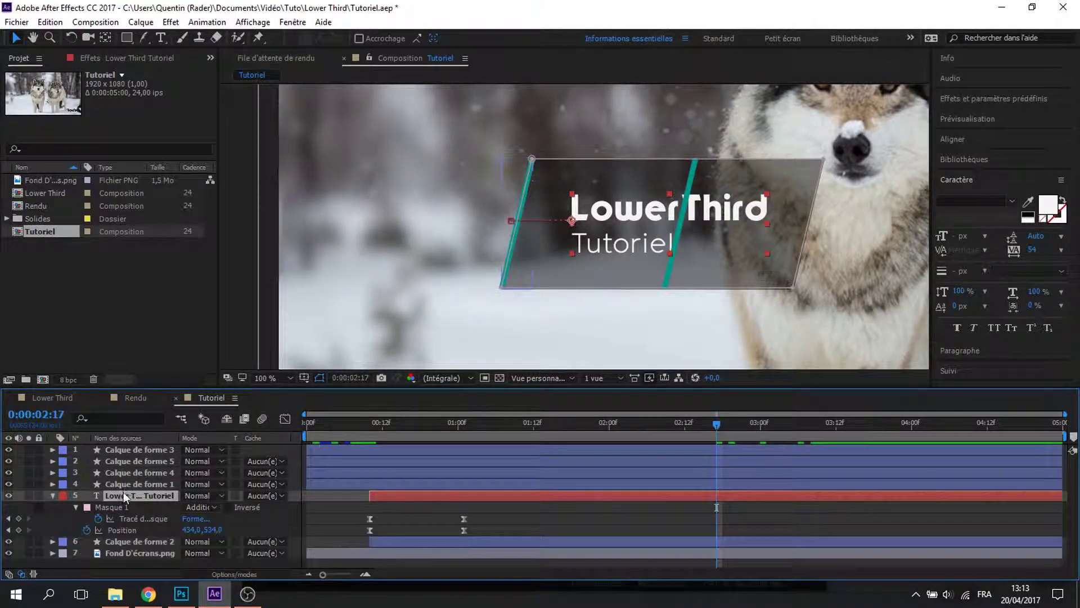
click(125, 449)
key(u)
scroll(755, 498, down, 1)
scroll(749, 490, up, 1)
drag(690, 433, 681, 436)
scroll(677, 439, down, 2)
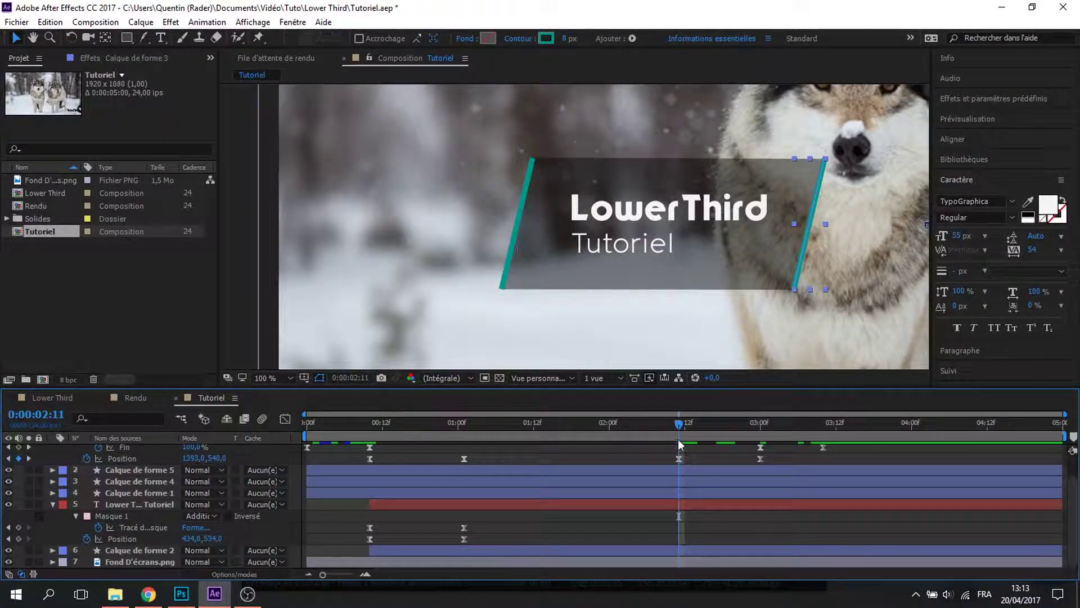
drag(458, 540, 456, 547)
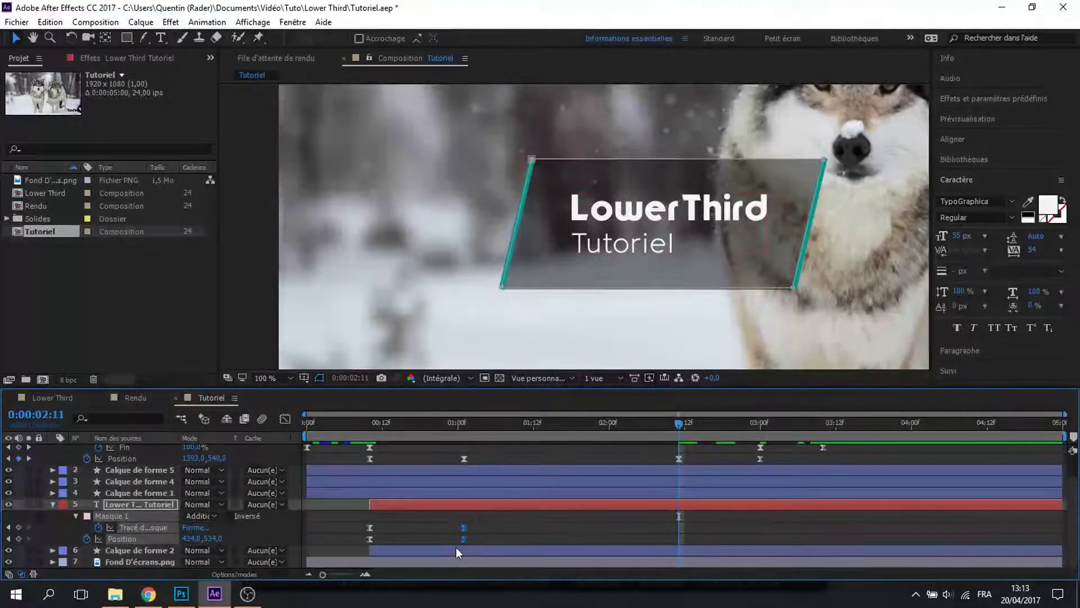
key(ctrl+c)
key(ctrl+v)
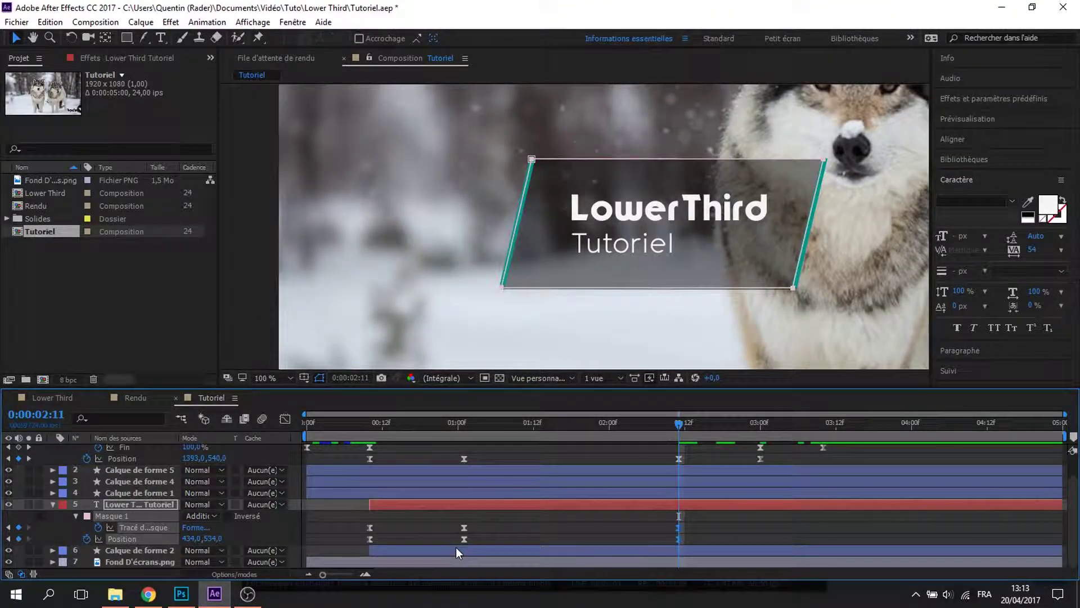
At 0:00:02:23, paste copies of the text layer's first mask path and Position keyframes, collapse the layer, and select Calque de forme 2
drag(684, 428, 754, 426)
drag(384, 530, 366, 541)
key(ctrl+c)
key(ctrl+v)
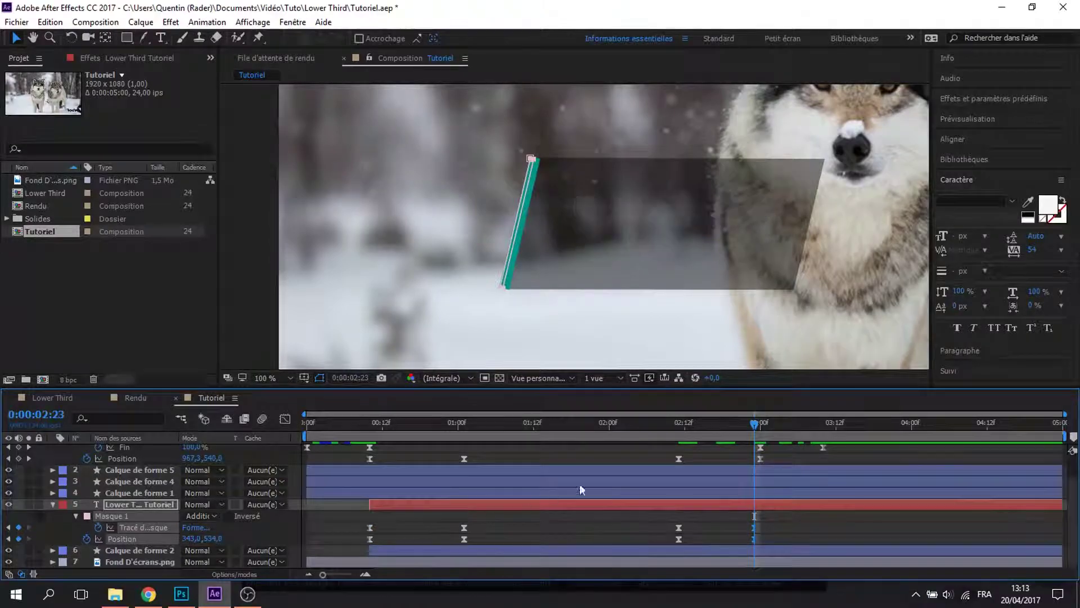
click(53, 504)
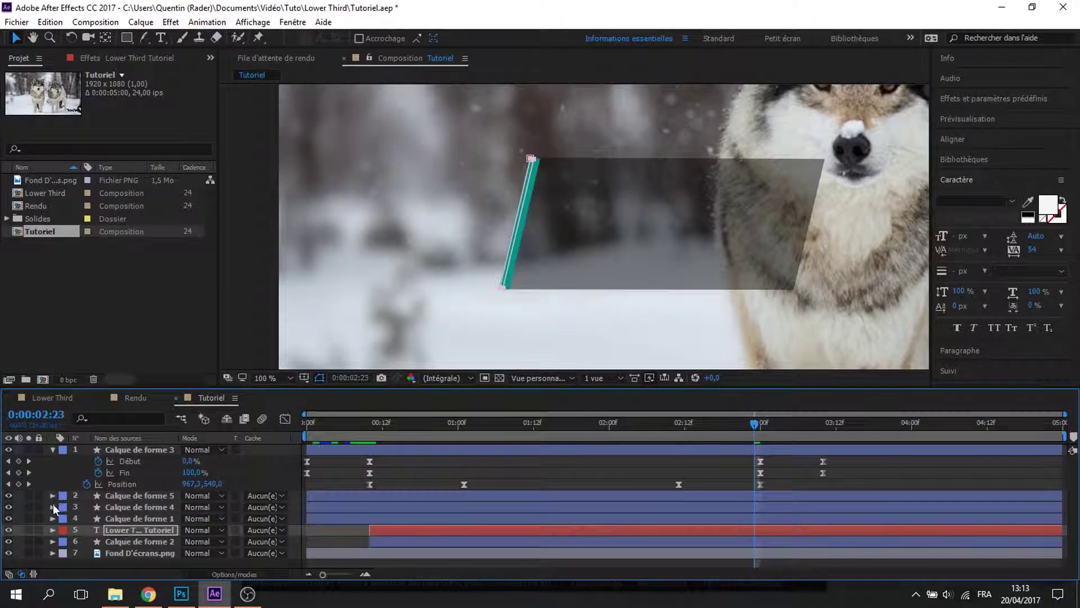
click(91, 543)
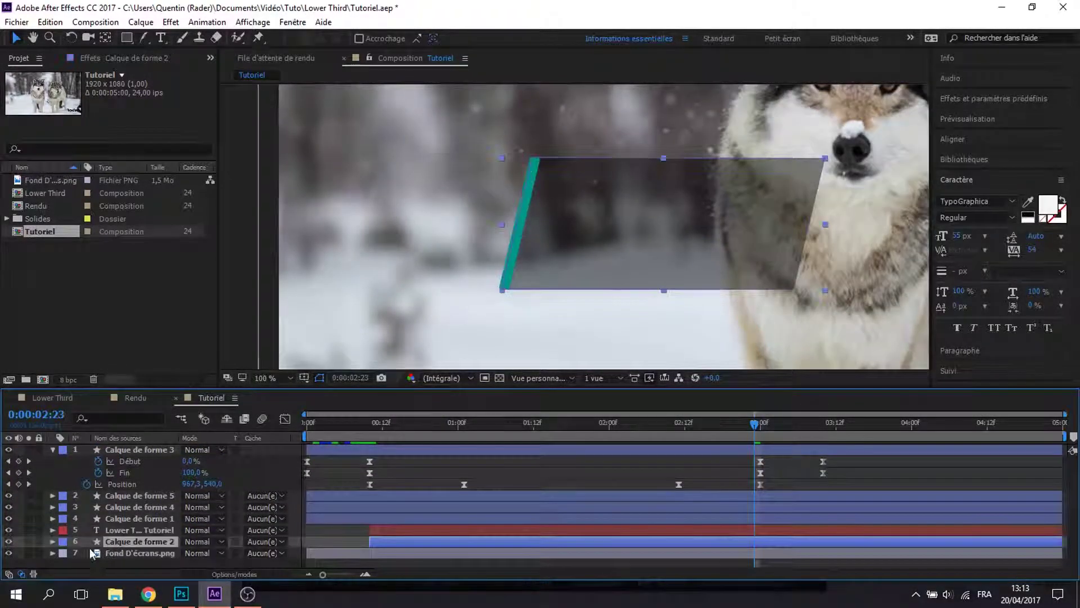
Reveal the keyframes of Calque de forme 2 and paste a copy of its first Tracé keyframe at 0:00:03:00
click(53, 543)
key(u)
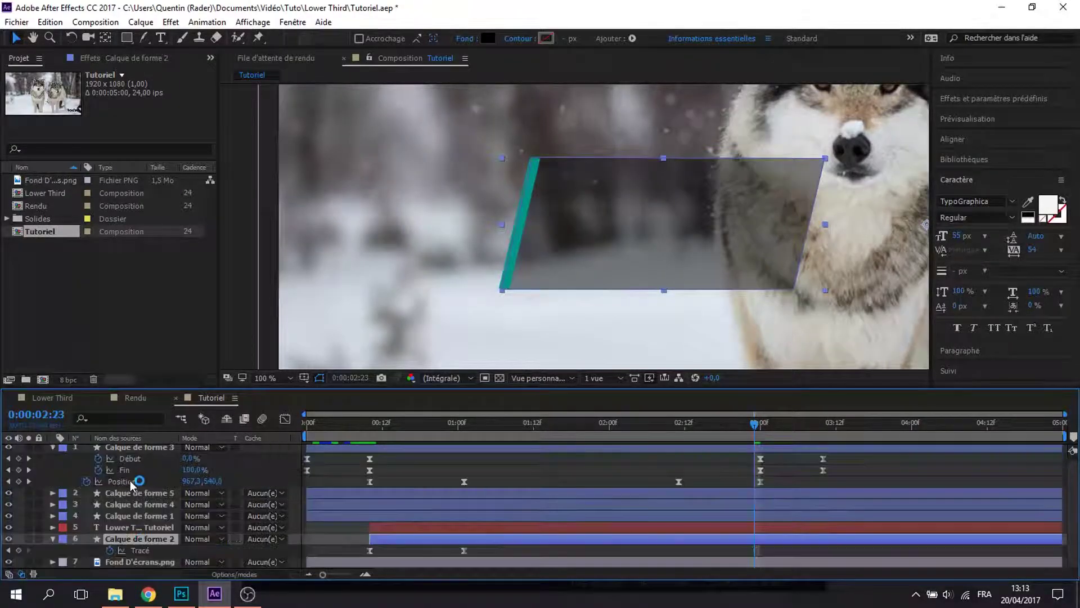
drag(764, 438, 761, 438)
click(369, 551)
key(ctrl+c)
key(ctrl+v)
Paste a copy of the second Tracé keyframe of Calque de forme 2 at 0:00:02:11, check the closing motion, and collapse the layer
drag(762, 431, 679, 445)
click(464, 551)
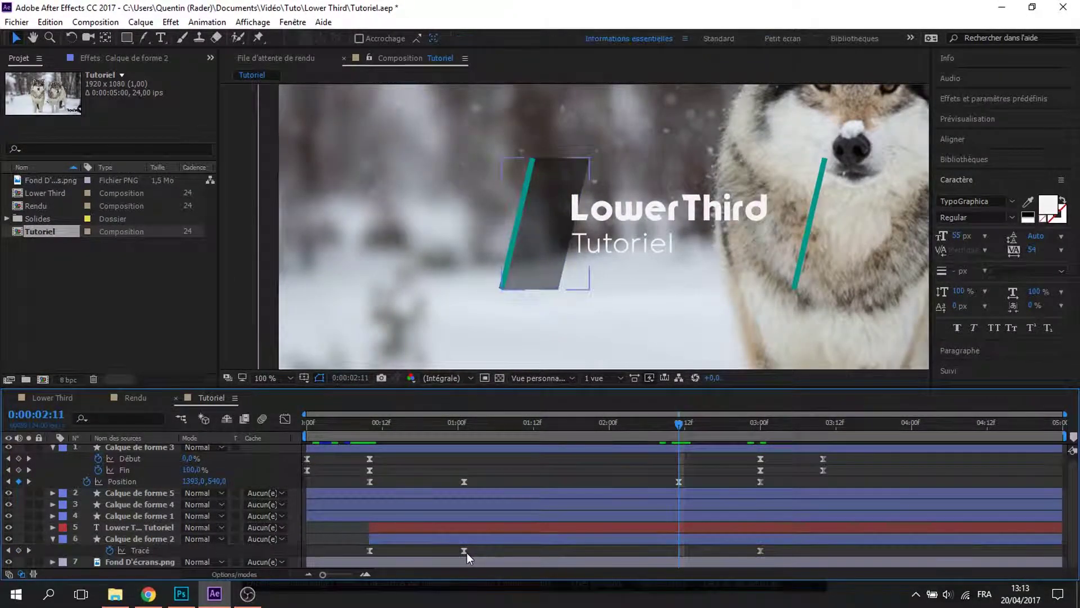
key(ctrl+c)
key(ctrl+v)
drag(678, 423, 780, 428)
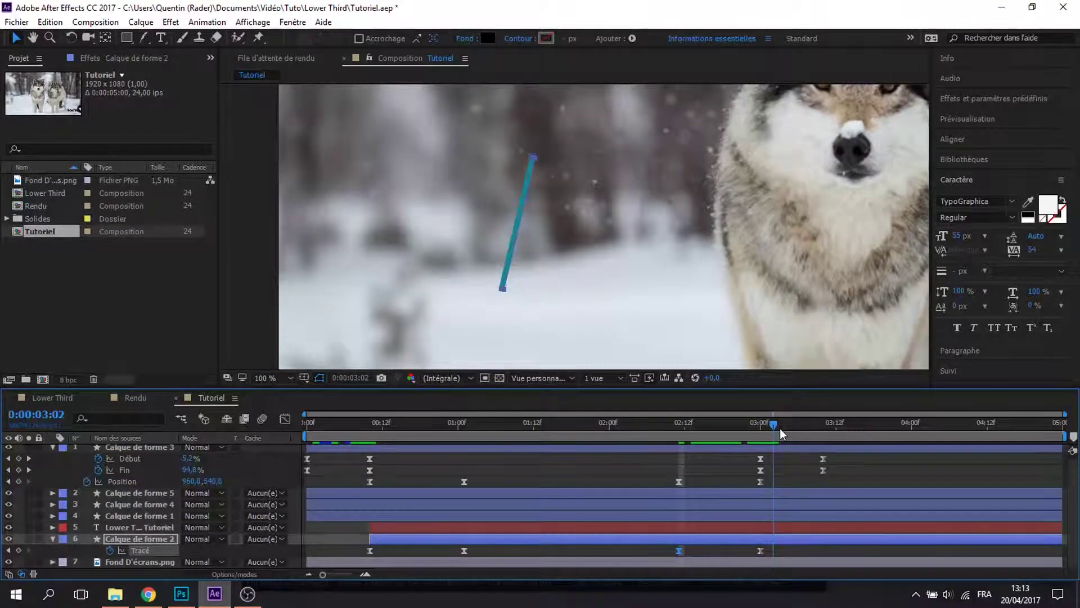
click(53, 539)
Reveal the keyframes of Calque de forme 1 and paste copies of its second Début and Fin keyframes at 0:00:03:00
click(109, 521)
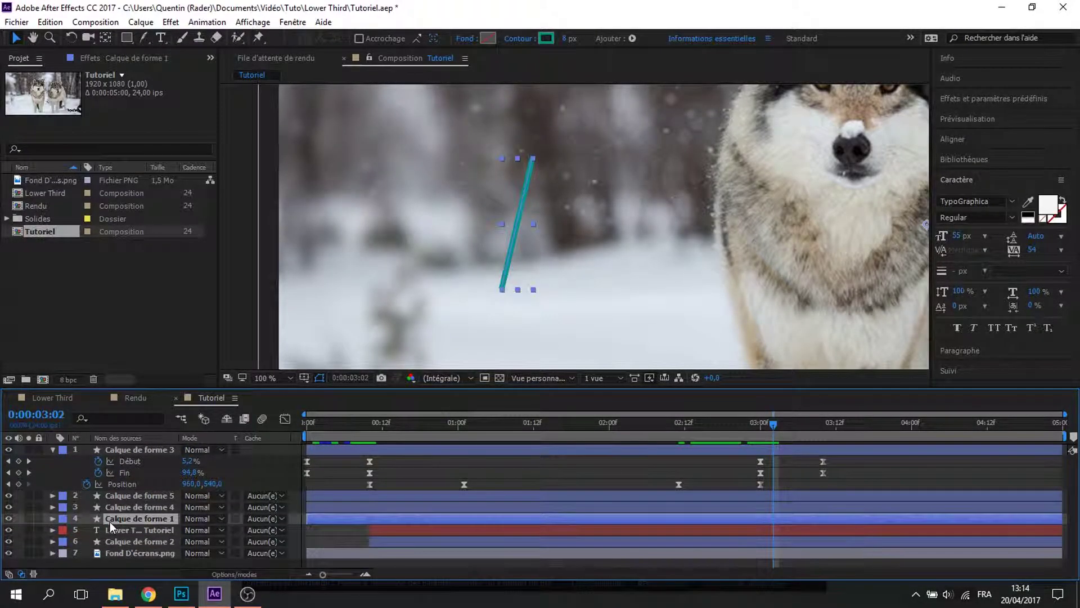
click(53, 519)
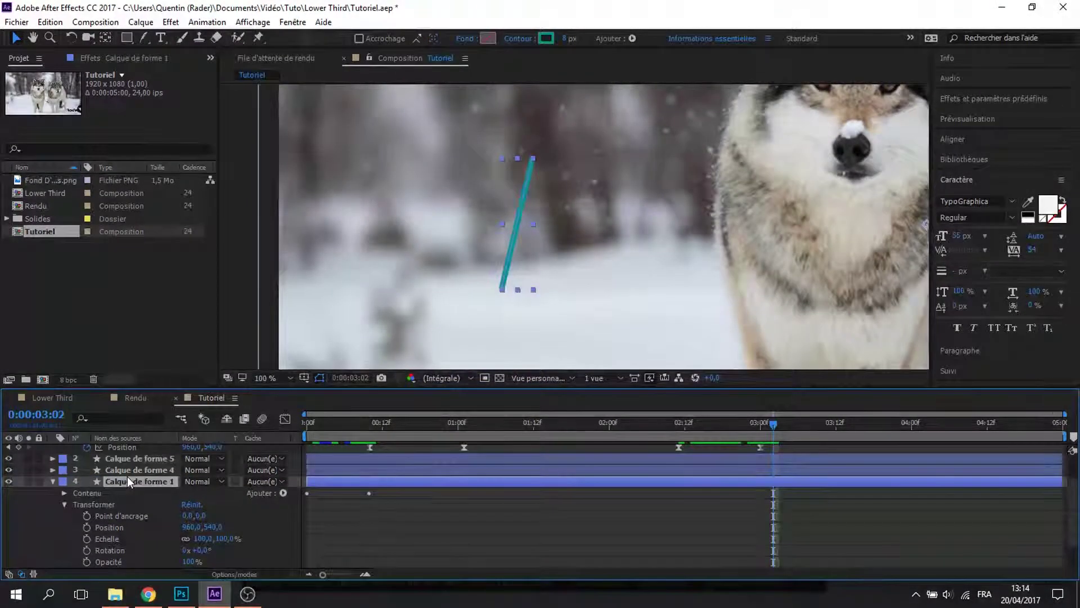
key(u)
drag(769, 425, 758, 435)
drag(377, 531, 366, 519)
key(ctrl+c)
key(ctrl+v)
Paste copies of the first Début and Fin keyframes of Calque de forme 1 at 0:00:03:10, check frame 0:00:03:00, and collapse the layer
drag(816, 427, 822, 428)
drag(320, 528, 304, 517)
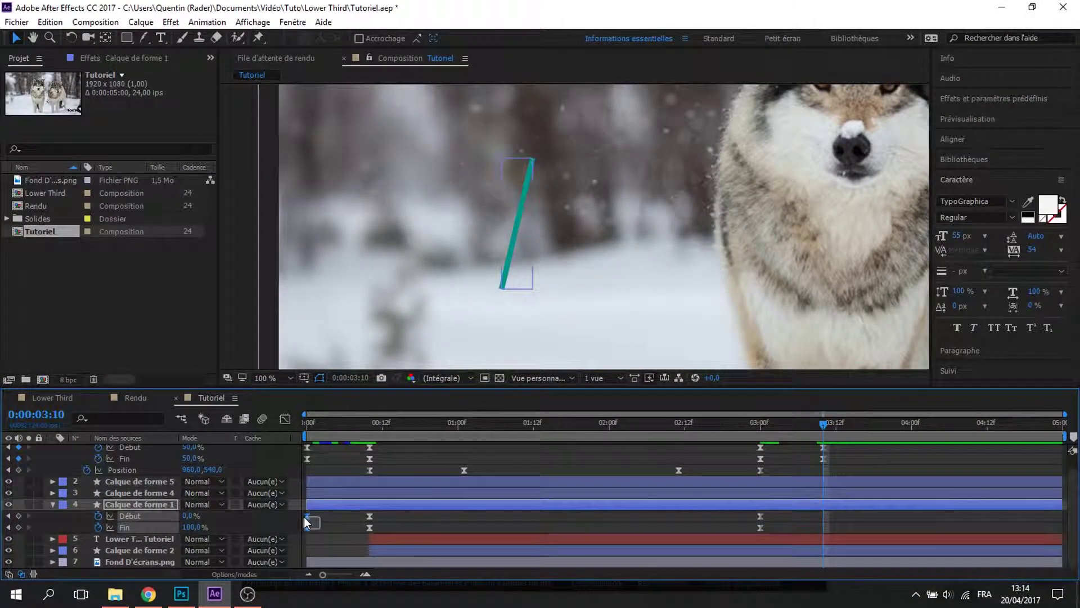
key(ctrl+c)
key(ctrl+v)
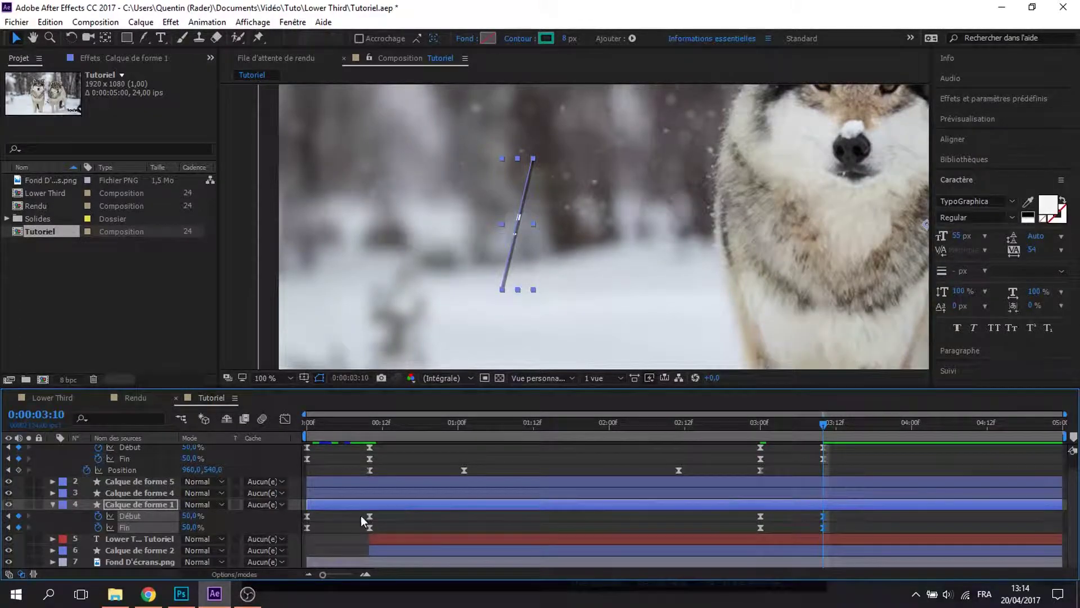
drag(383, 514, 357, 532)
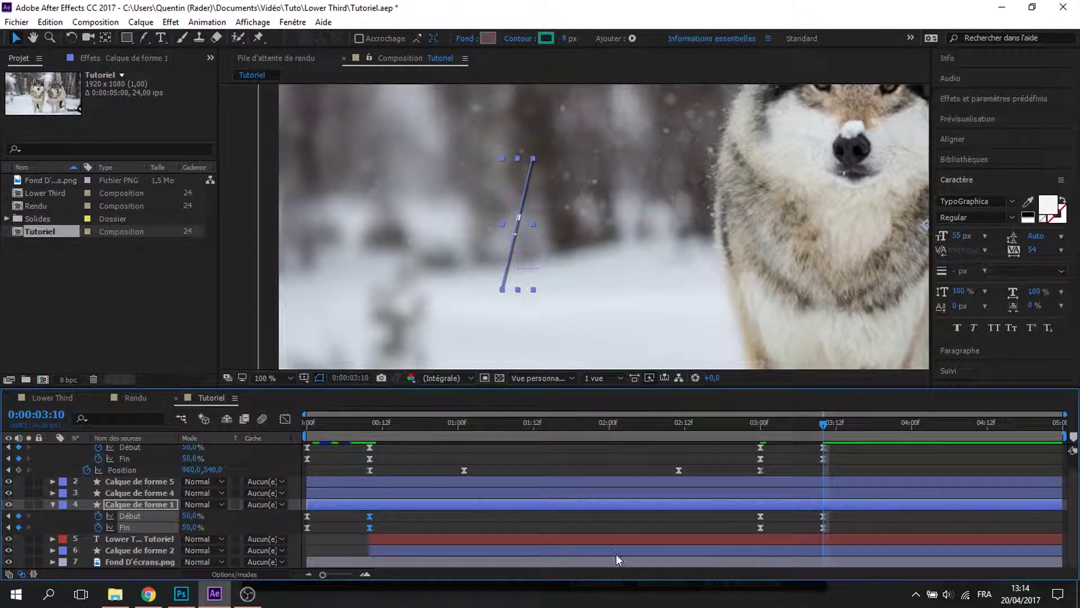
click(761, 424)
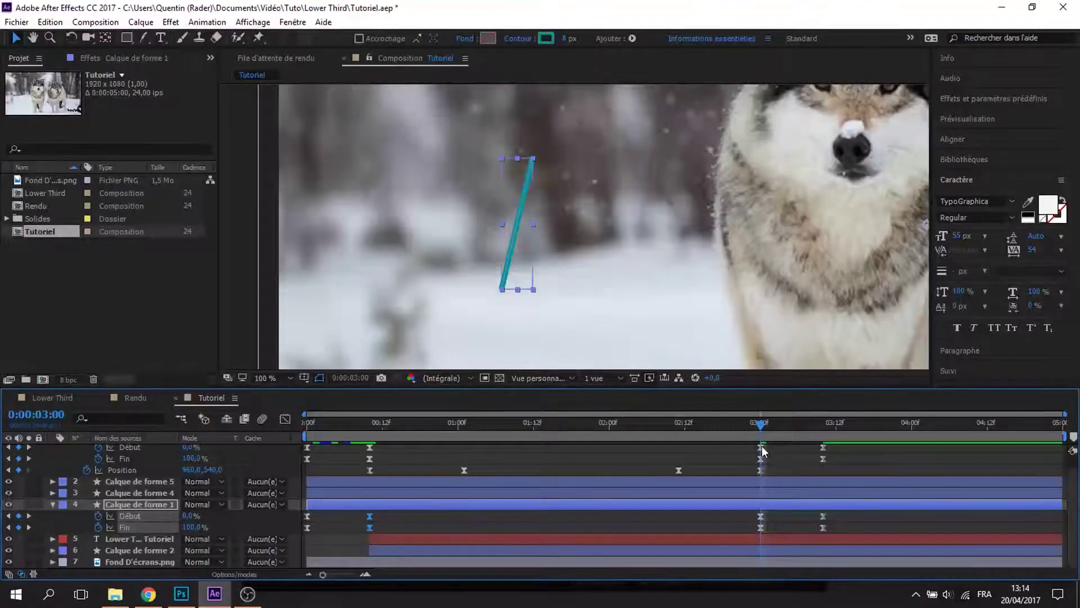
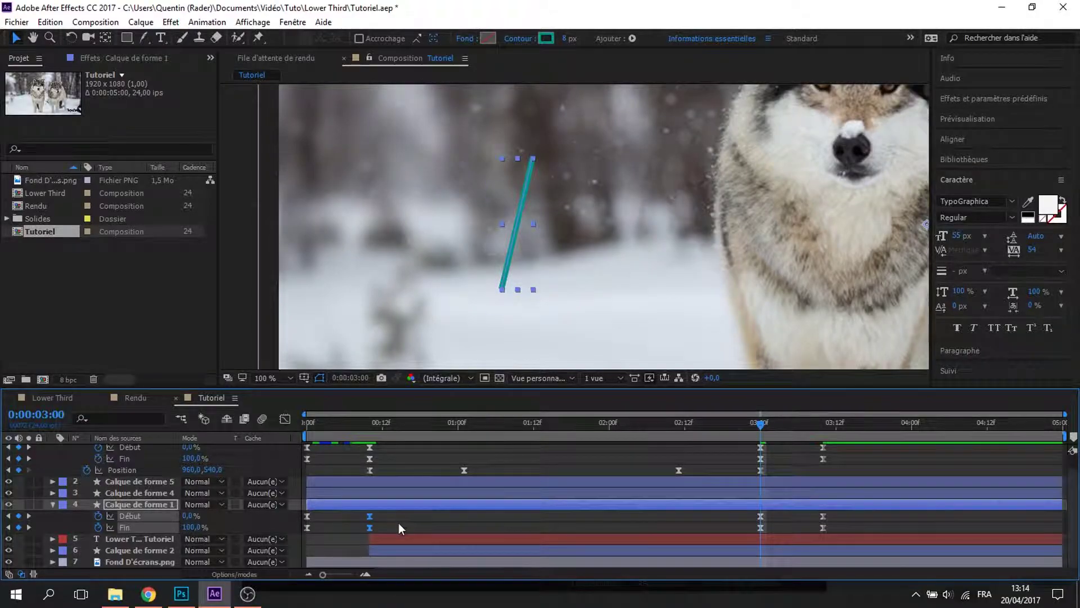
click(53, 504)
click(132, 568)
Trim the ends of the text layer and Calque de forme 2 to 0:00:03:10
drag(762, 424, 830, 457)
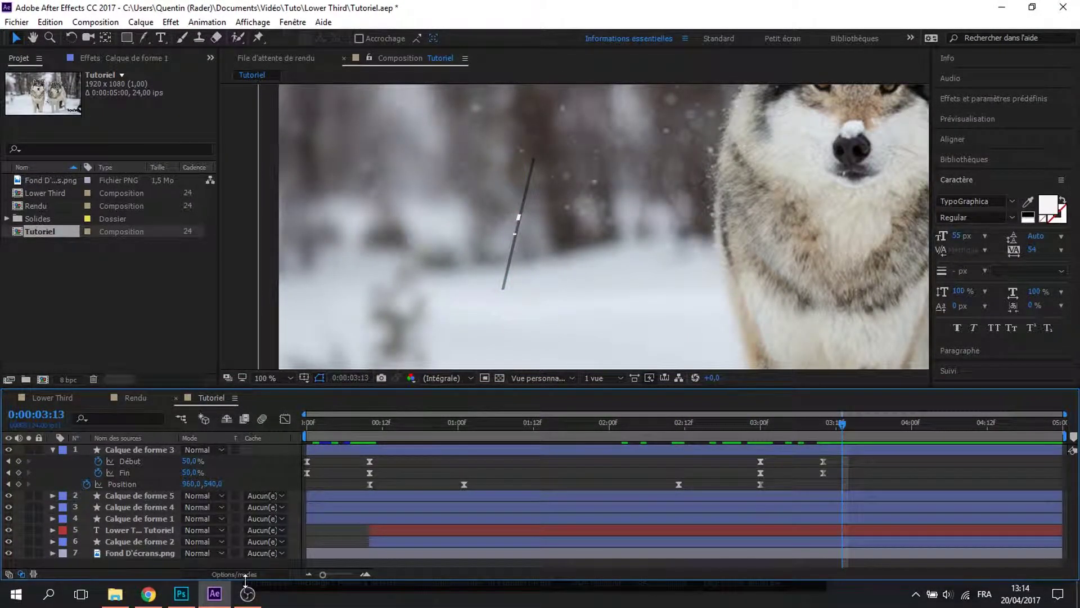
drag(322, 575, 320, 576)
drag(1062, 530, 829, 530)
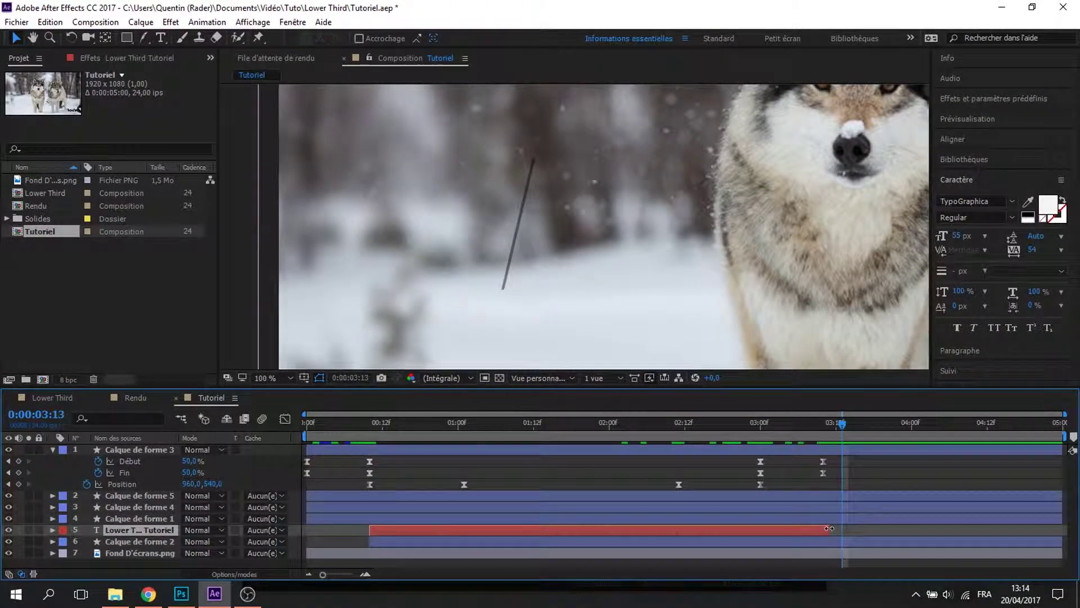
click(827, 436)
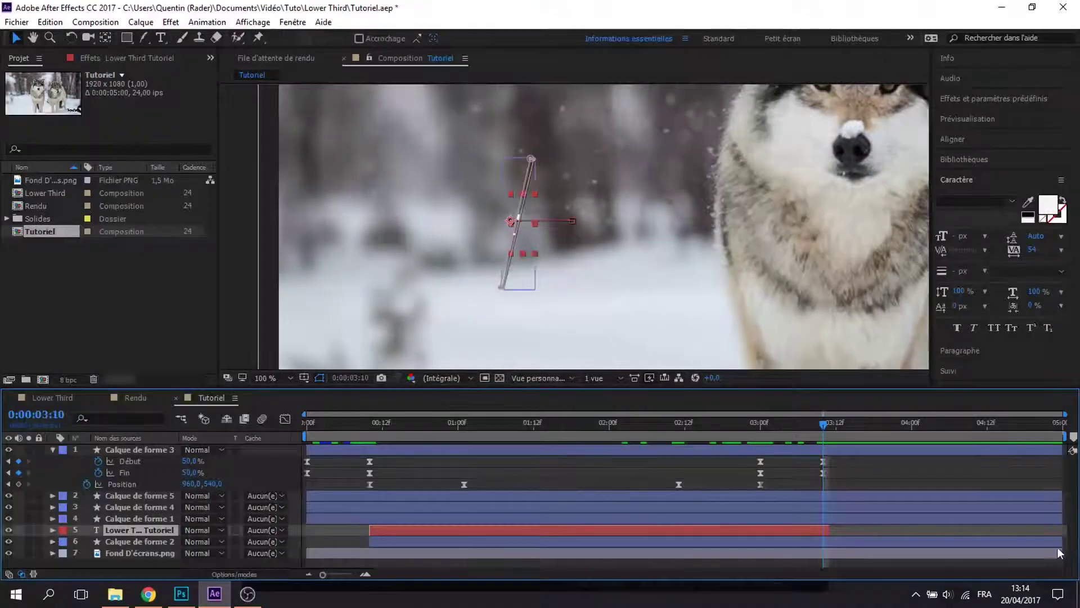
drag(1059, 545, 832, 546)
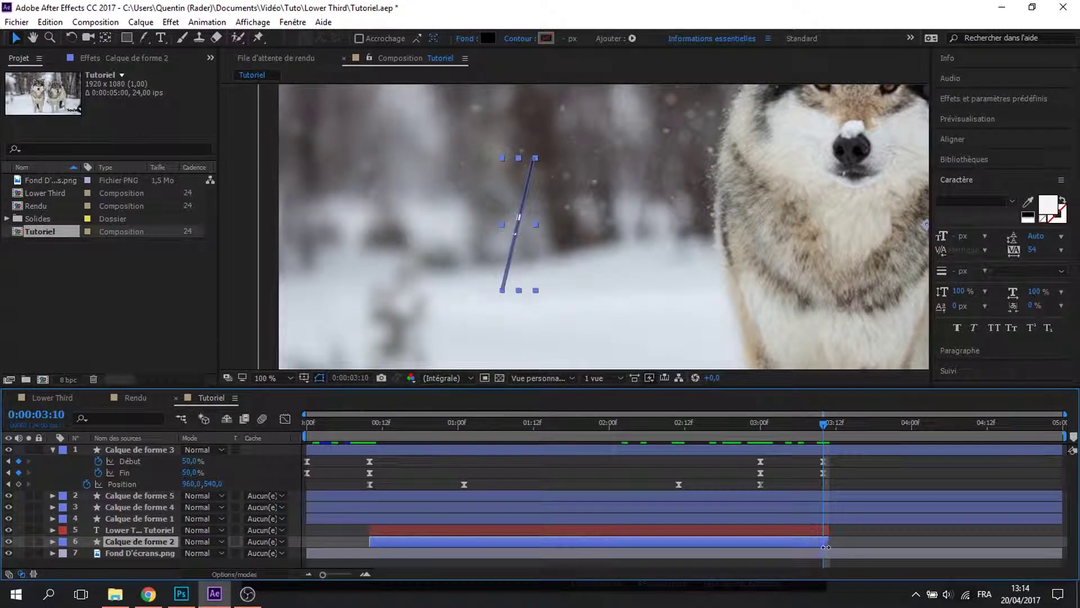
click(818, 530)
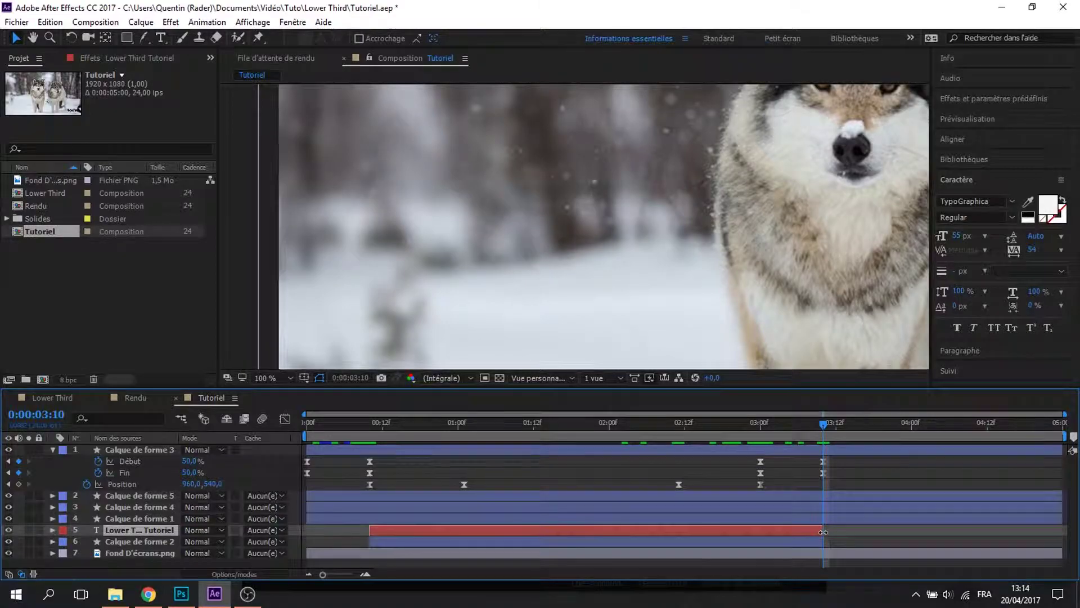
Trim the ends of the text layer and Calque de forme 2 to 0:00:03:00
click(855, 473)
drag(822, 429, 760, 469)
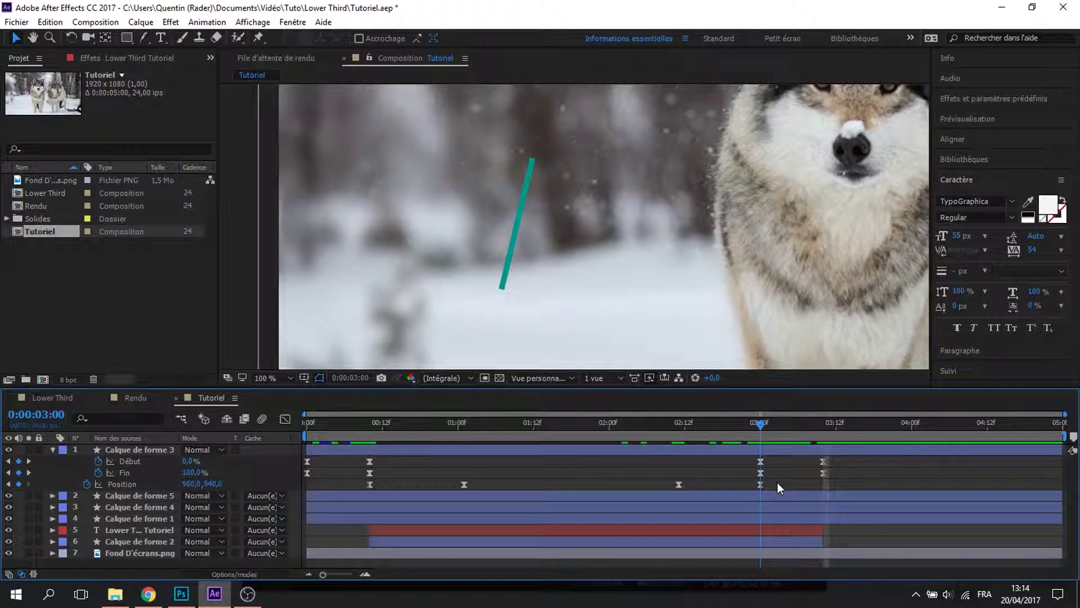
drag(822, 530, 761, 541)
Preview the full opening and closing animation, and inspect the reveal around 0:00:00:14 and 0:00:01:08
drag(763, 430, 589, 434)
key(space)
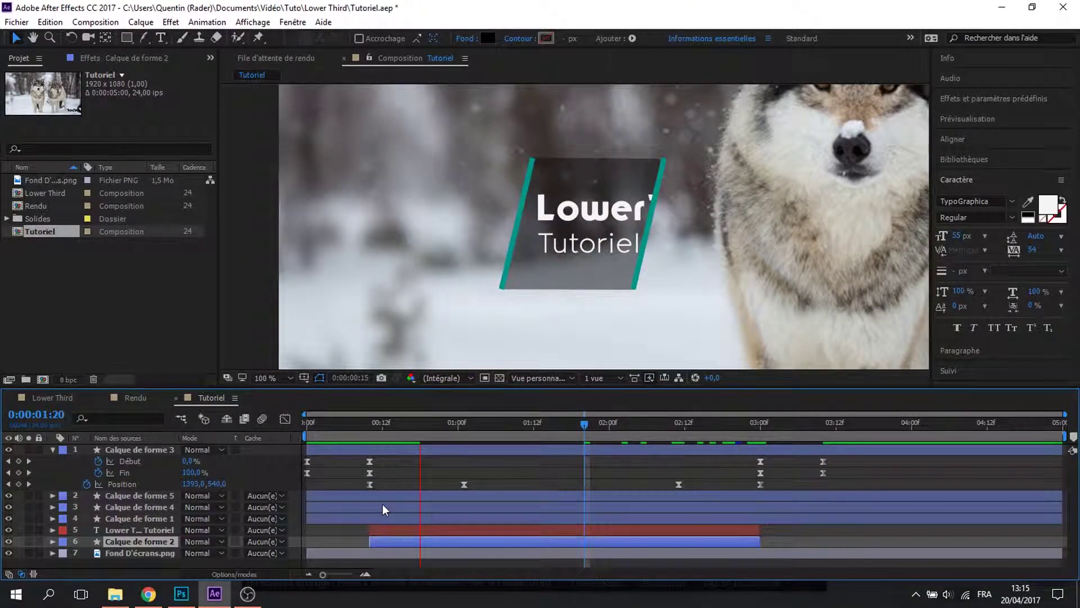
key(space)
key(space)
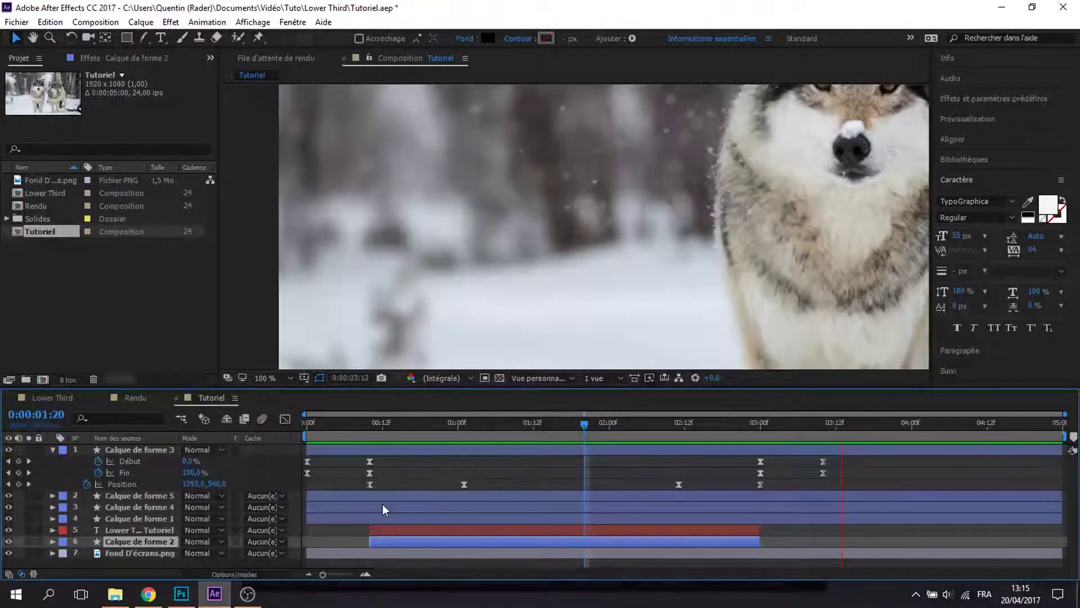
key(space)
drag(580, 431, 387, 427)
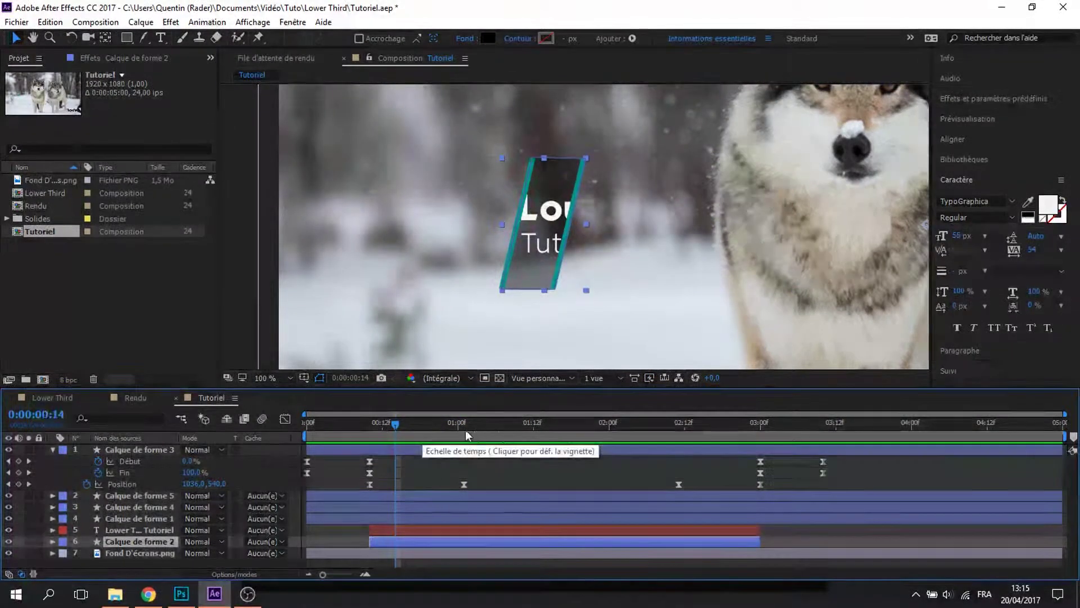
click(508, 433)
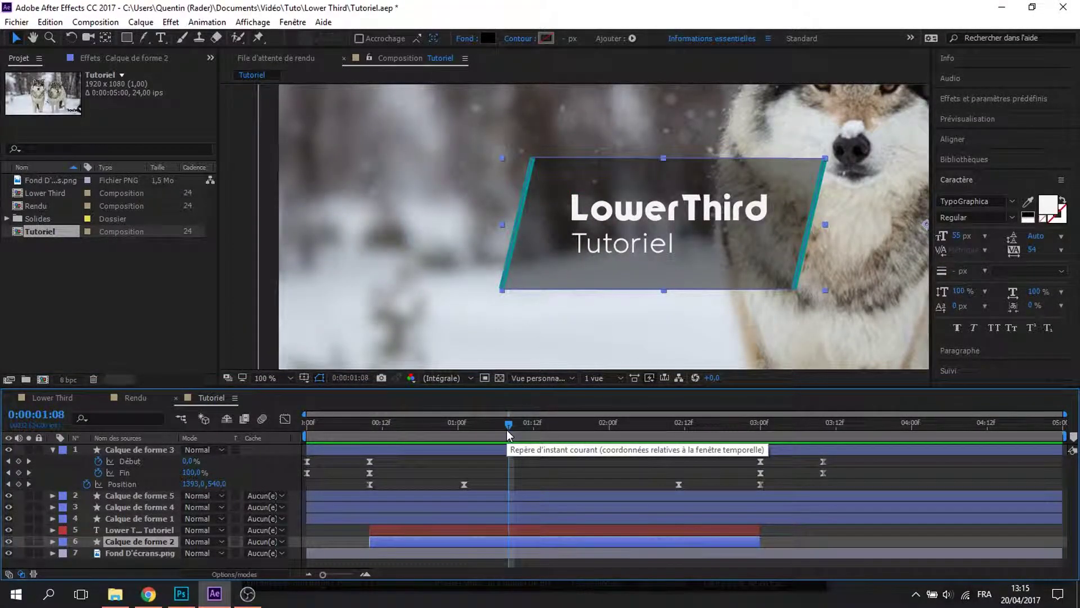
Collapse Calque de forme 3 and search the effects and presets for "ombre"
click(980, 101)
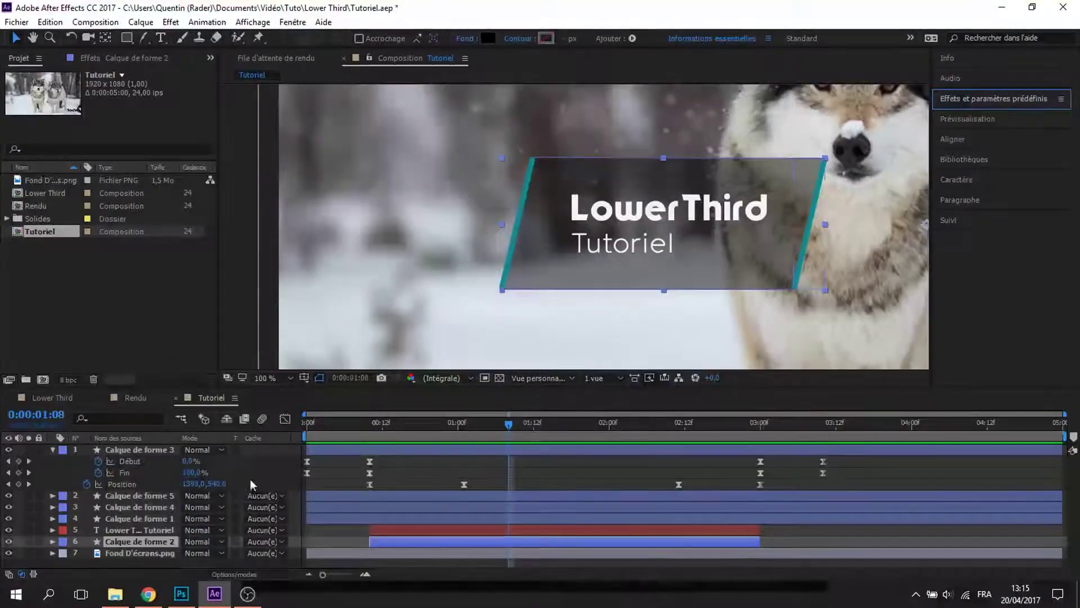
click(53, 450)
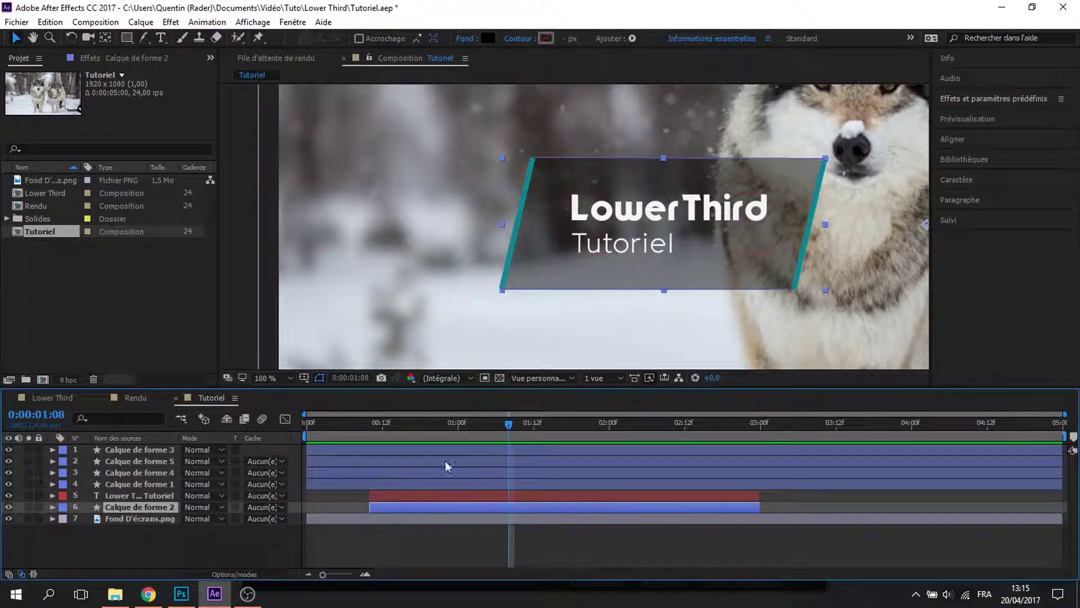
click(994, 105)
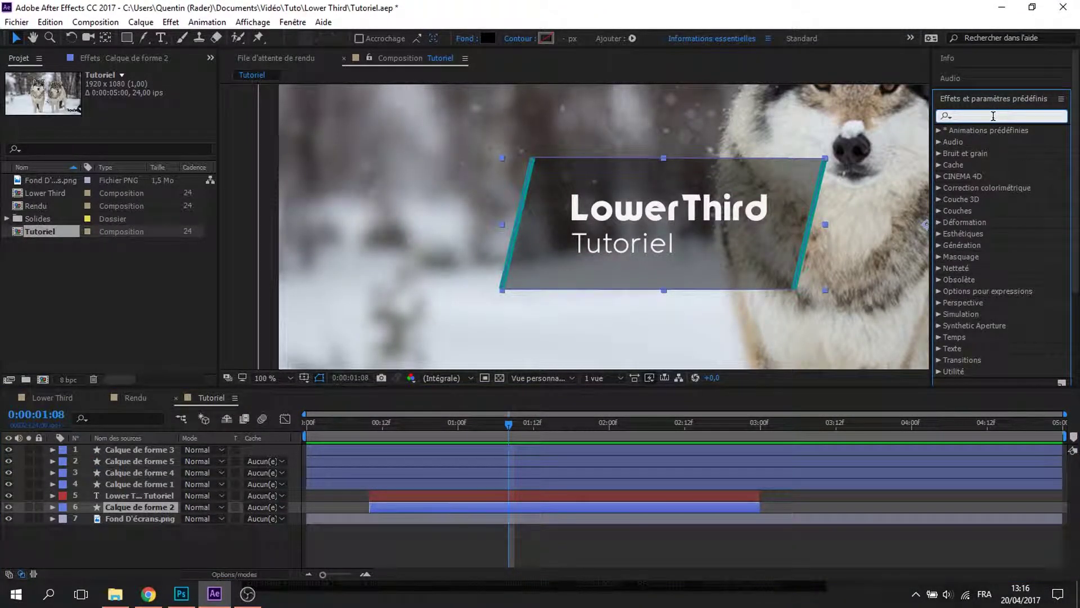
text(ombre)
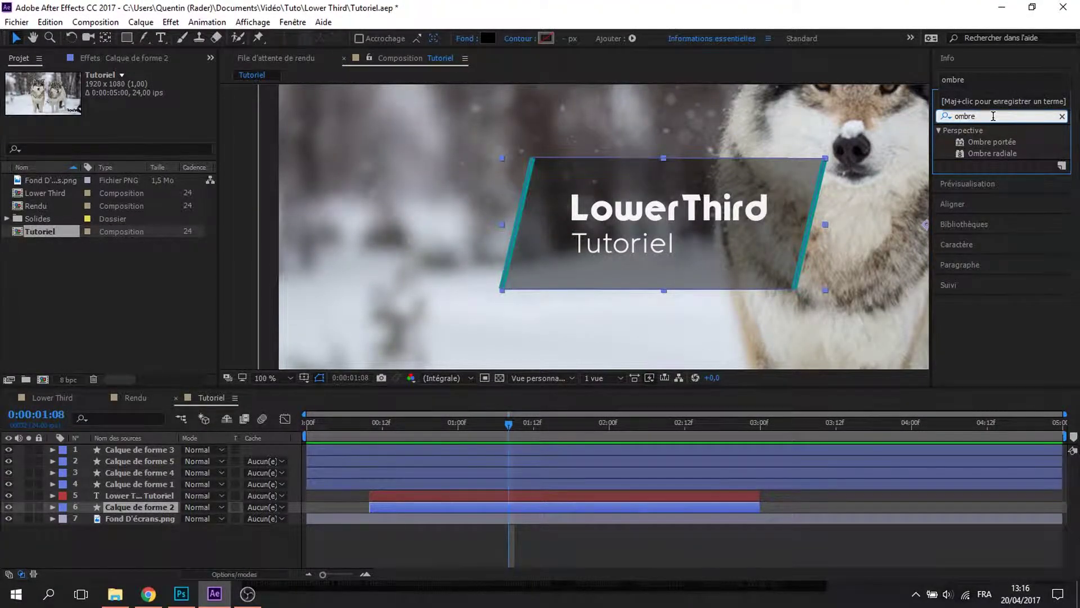
click(990, 141)
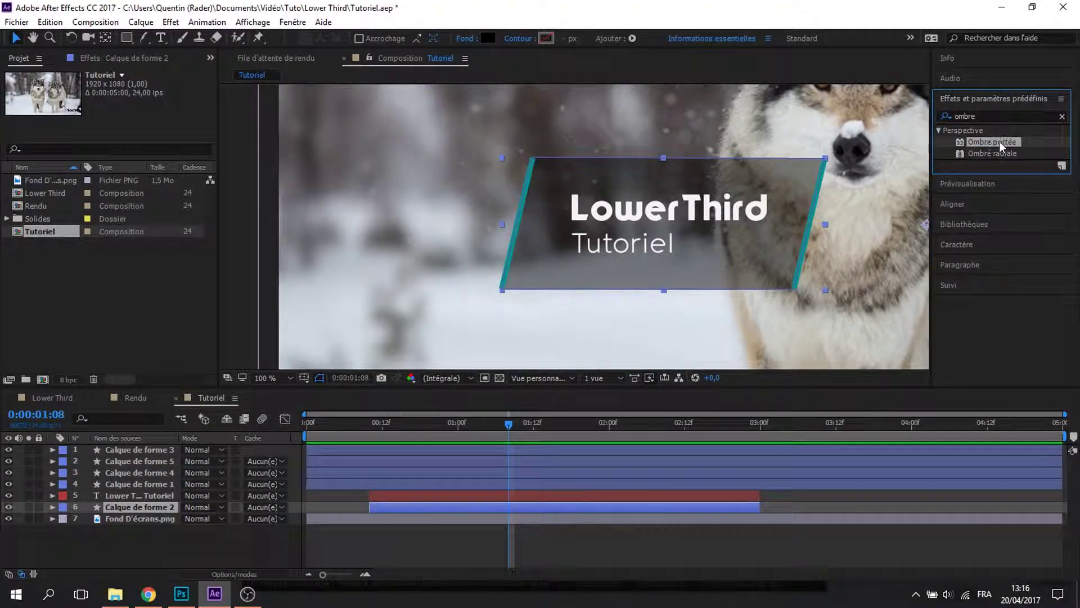
click(964, 131)
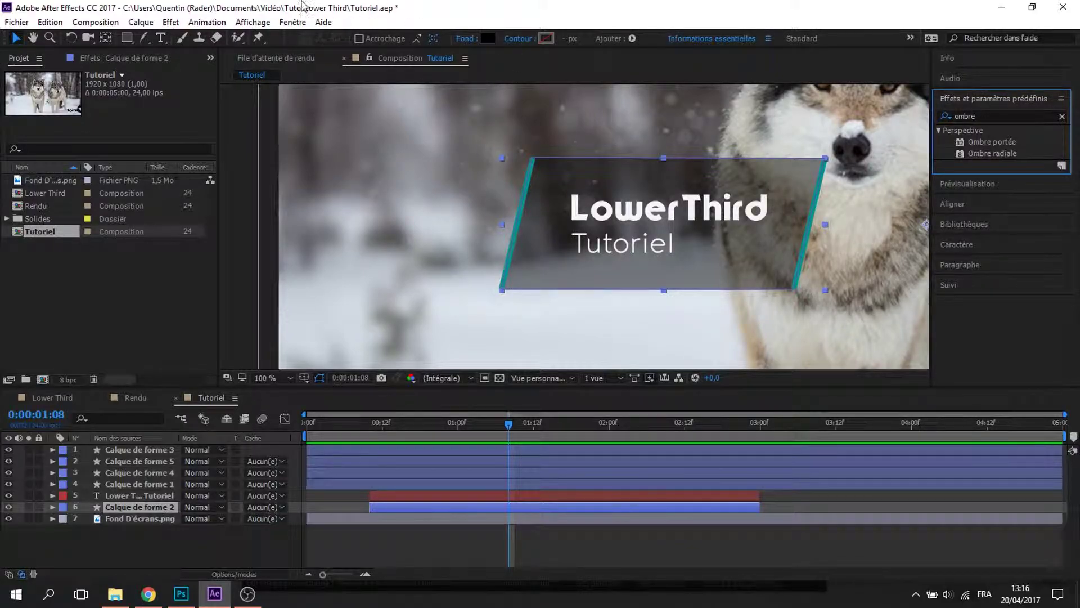
Apply the Ombre portée perspective effect to Calque de forme 2
click(170, 22)
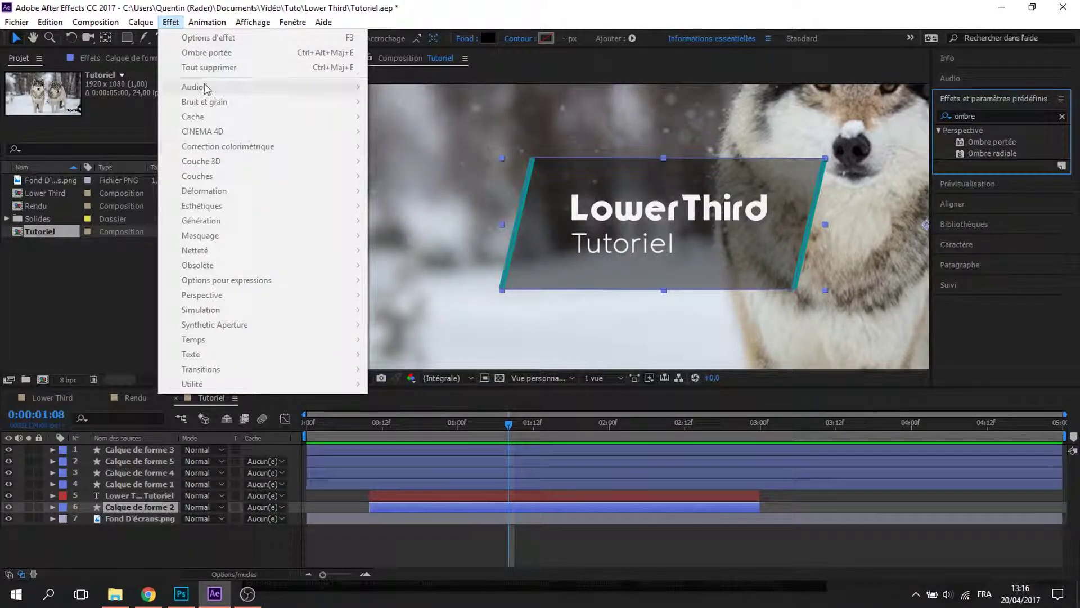
click(143, 510)
click(141, 22)
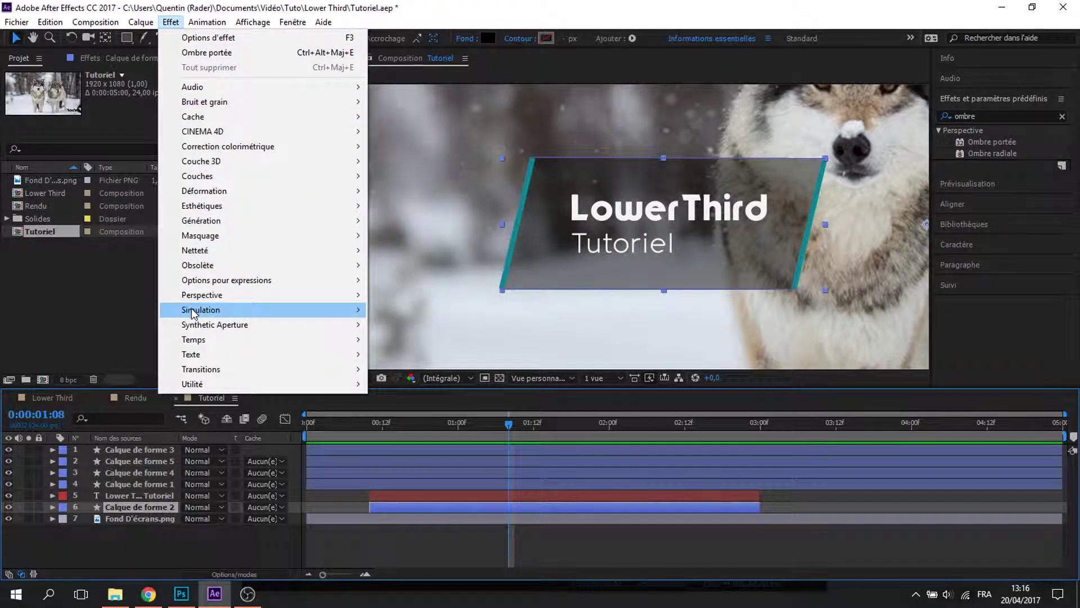
mouse_move(203, 295)
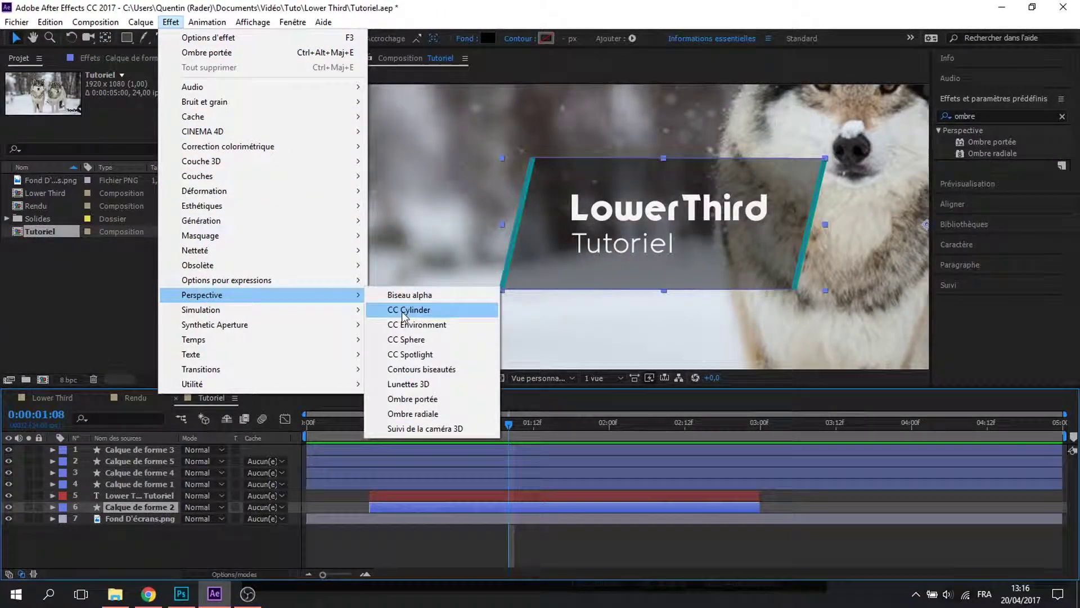
click(412, 399)
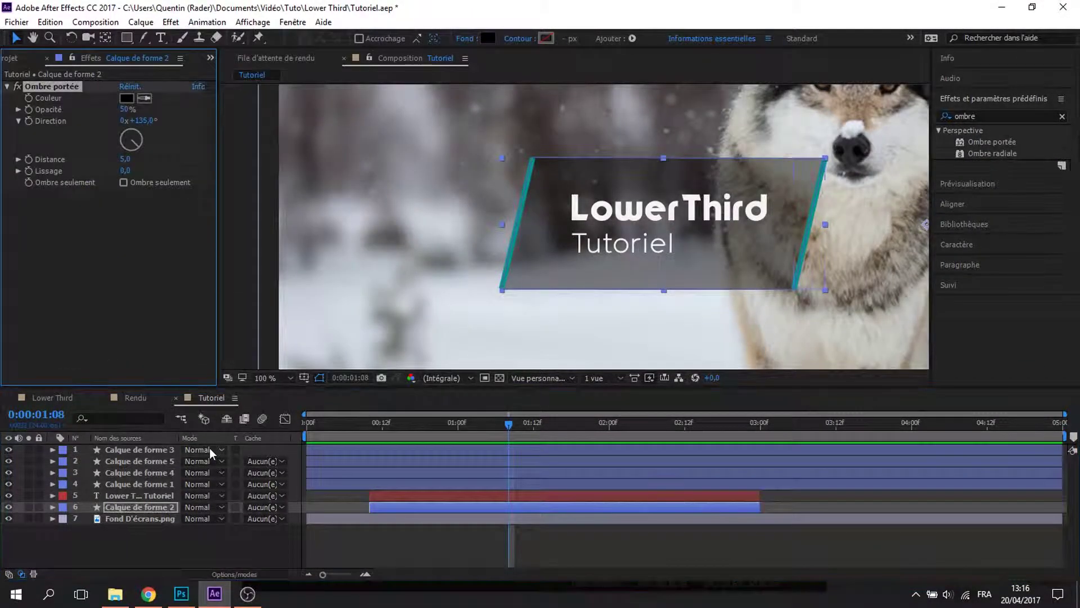
Set the Ombre portée of Calque de forme 2 to Opacité 25%, Distance 4 and Lissage 2
click(124, 109)
text(25)
key(Return)
click(124, 159)
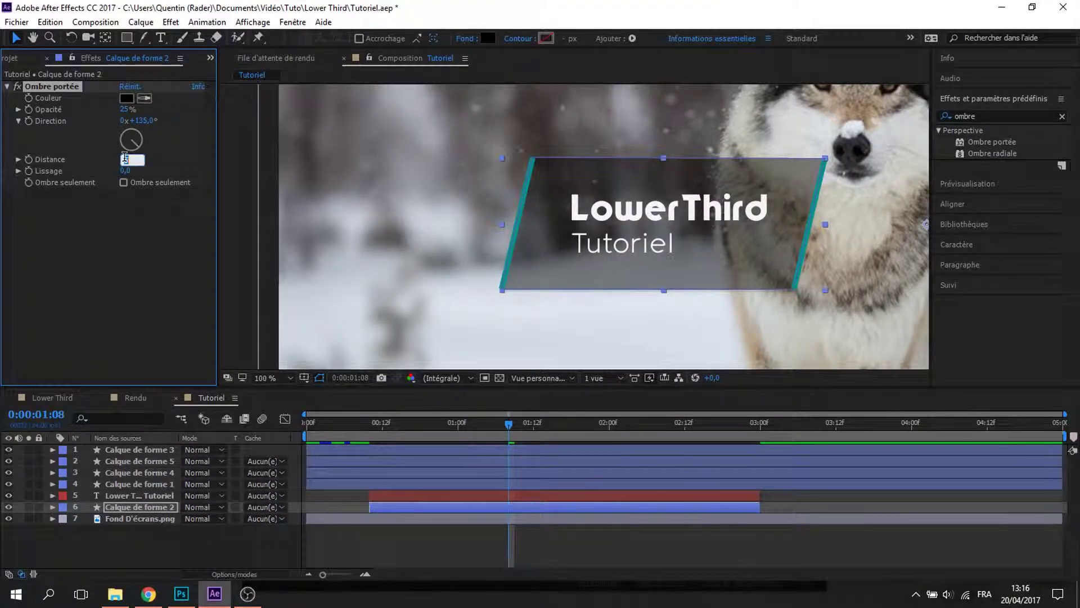
text(4)
key(Return)
click(125, 171)
text(2)
key(Return)
Copy the configured Ombre portée effect to the text layer and the other shape layers, and check it on Calque de forme 4 and 5
click(118, 495)
click(120, 484)
click(120, 470)
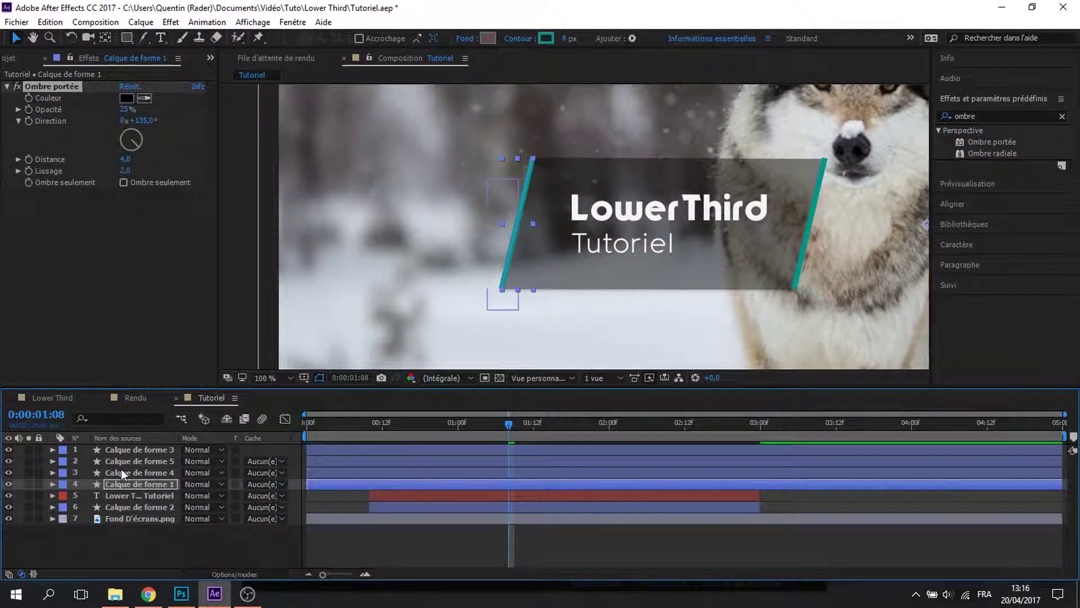
click(126, 460)
ctrl+click(127, 452)
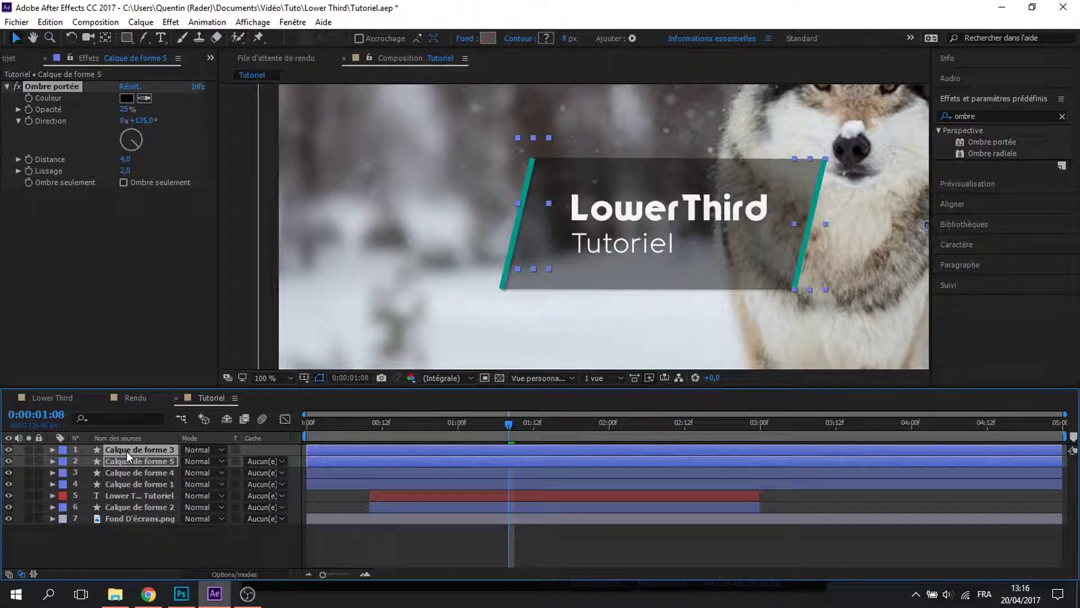
click(140, 473)
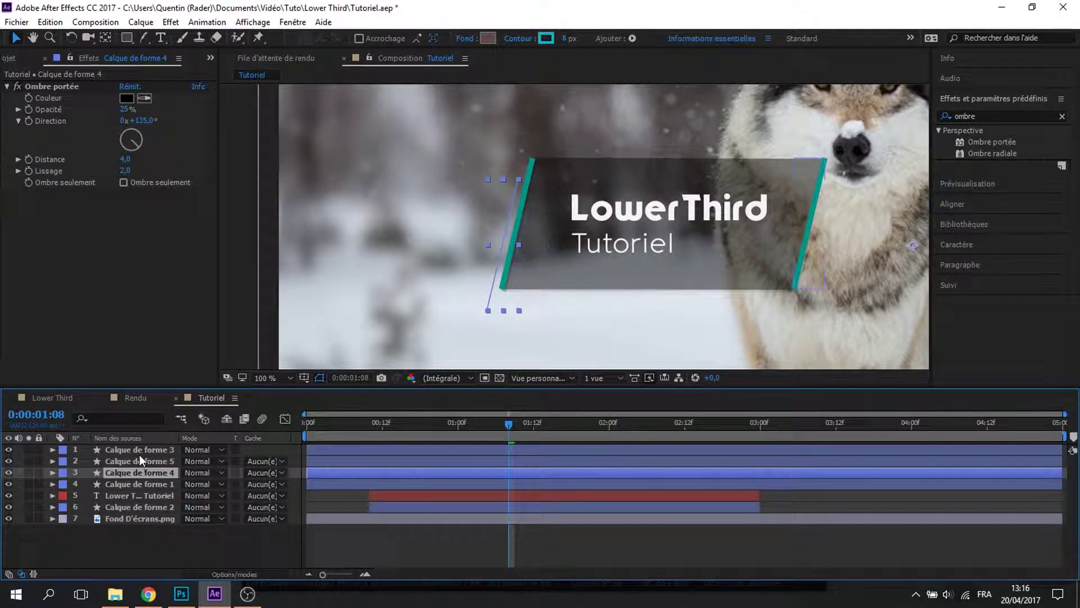
click(139, 453)
click(140, 461)
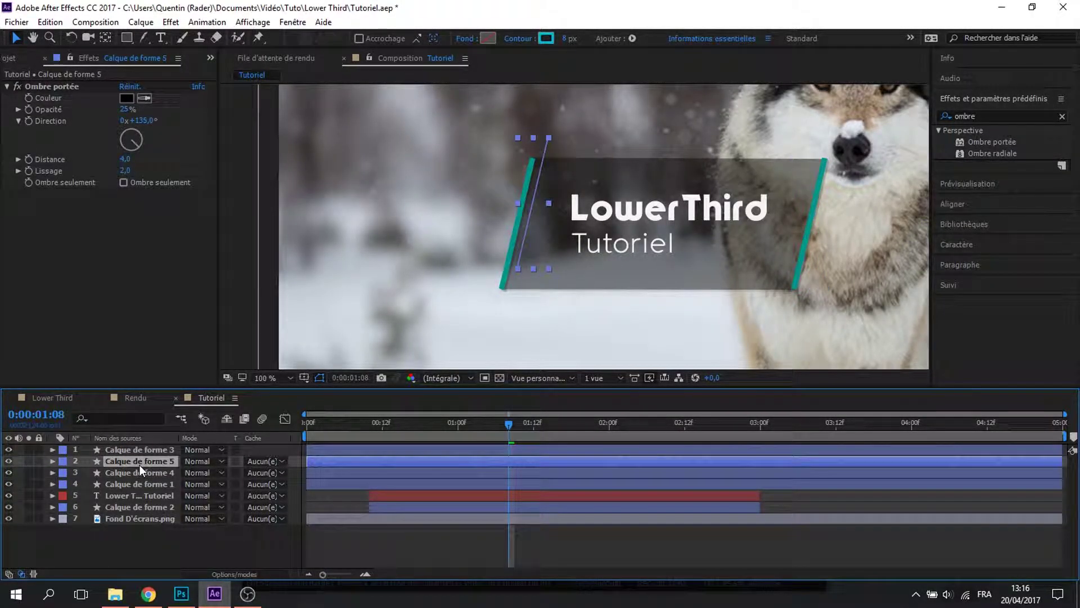
Deselect the layers and play back the Tutoriel composition to review the lower third with its drop shadows
click(164, 545)
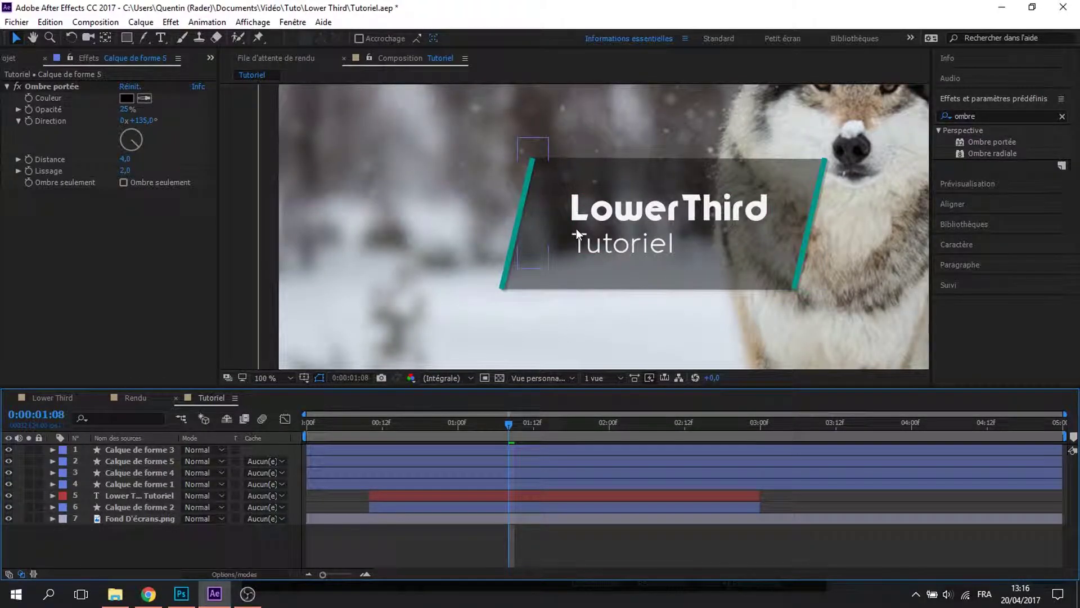
drag(508, 424, 449, 434)
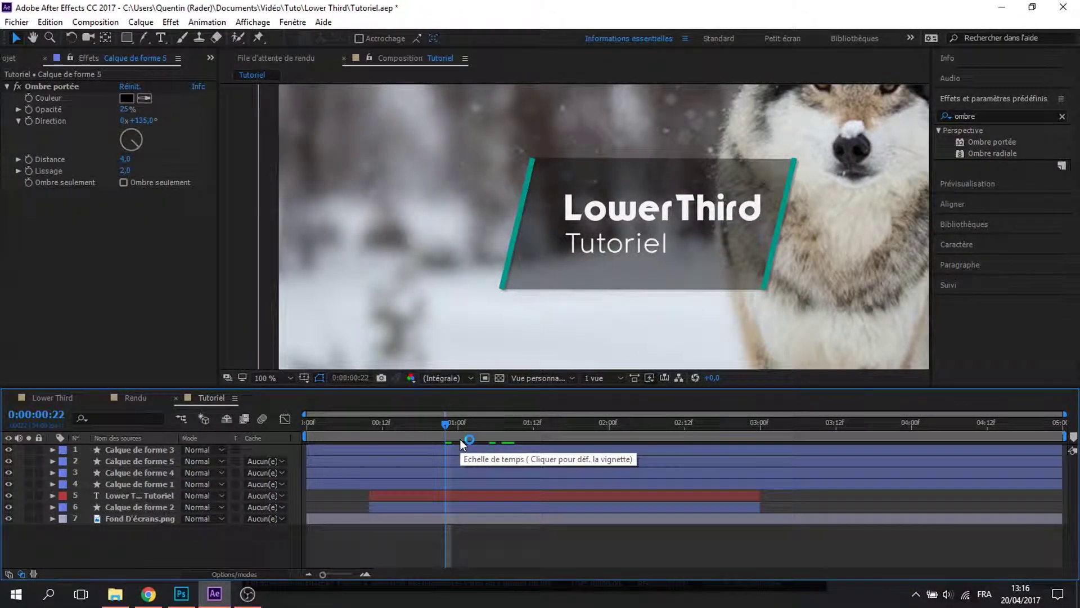
key(space)
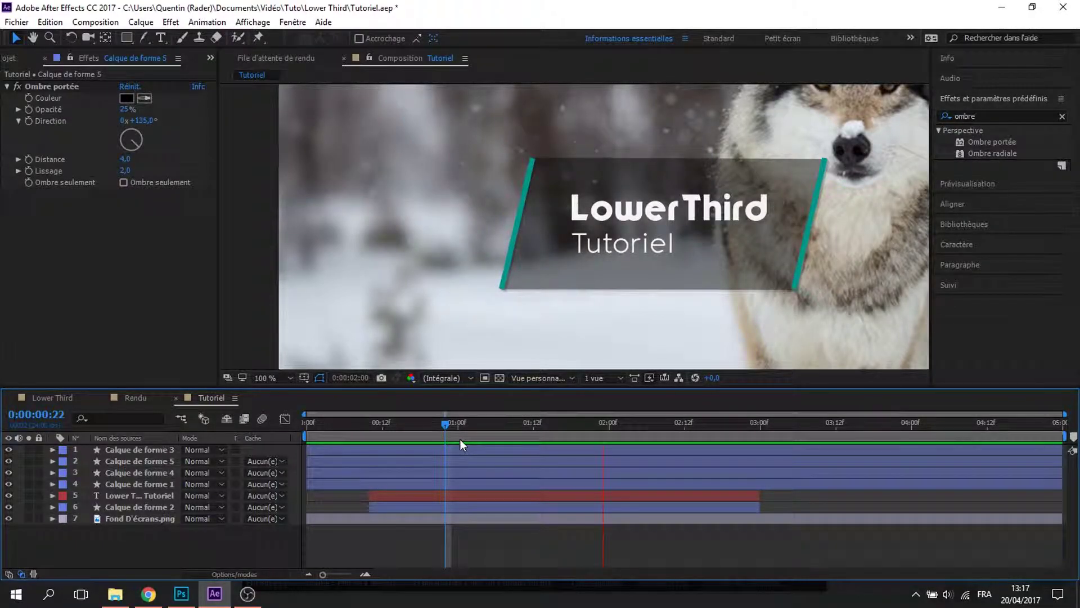
key(space)
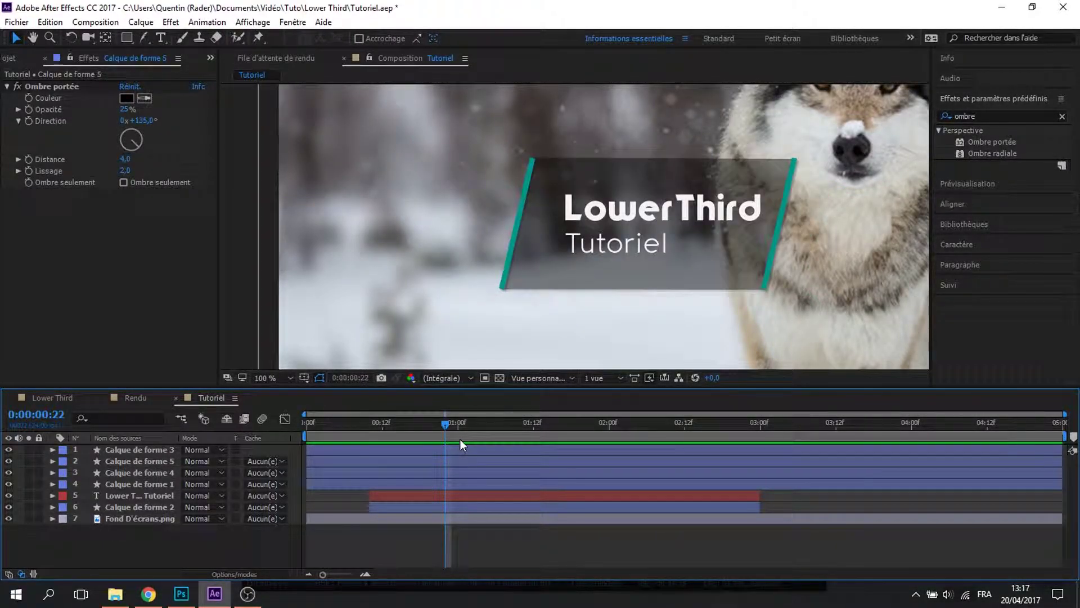
Fit the whole frame in the viewer, open the Rendu composition from the project and preview its animation
click(269, 378)
click(279, 153)
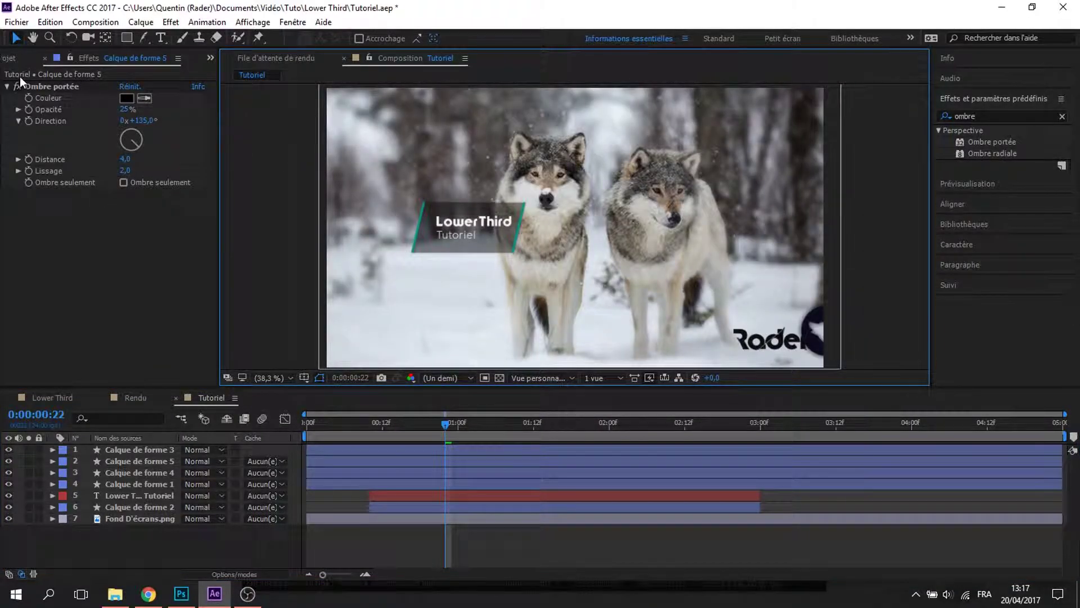
click(15, 58)
double_click(52, 205)
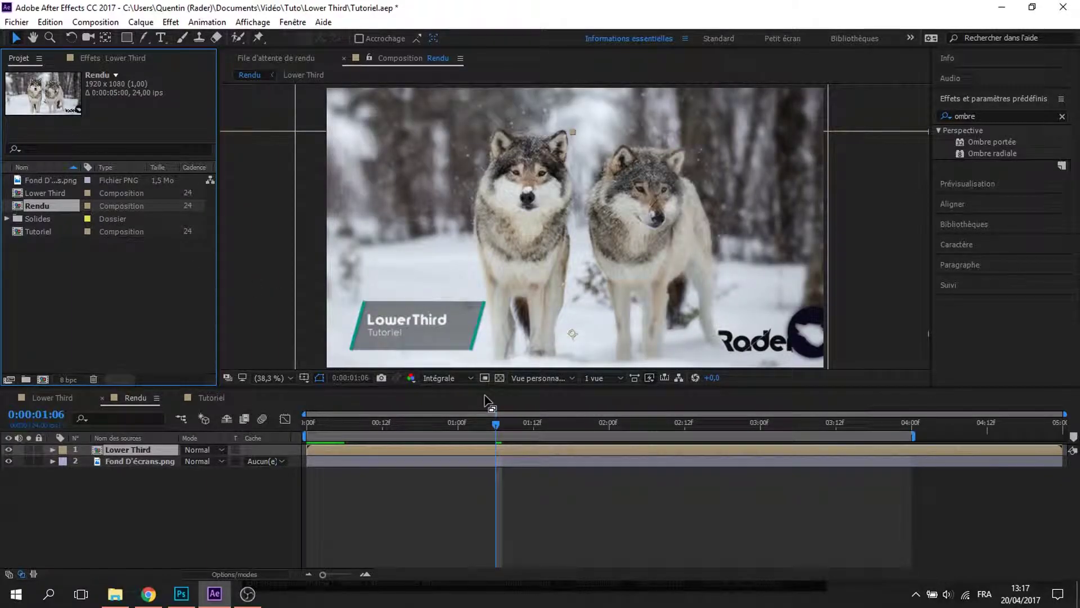
key(space)
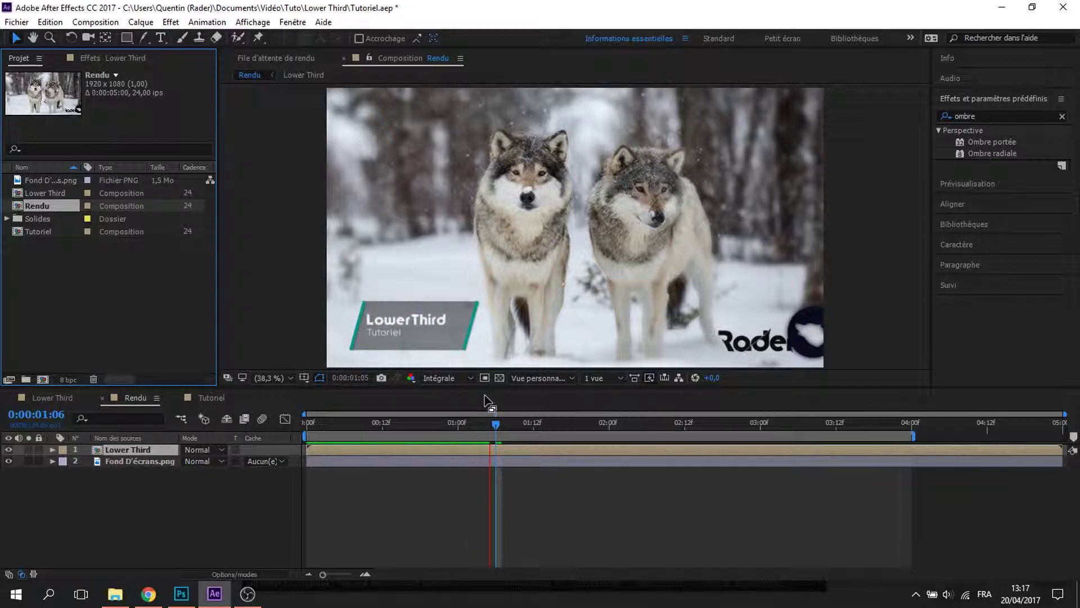
key(space)
Set the preview resolution of the Rendu composition to Automatique and play it back
click(440, 378)
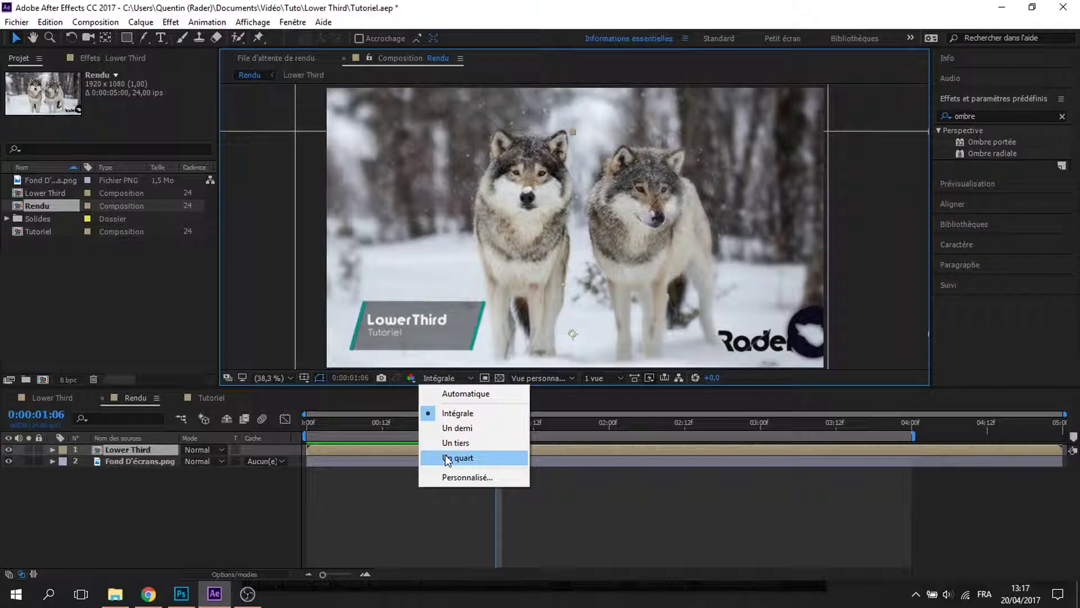
click(461, 396)
key(space)
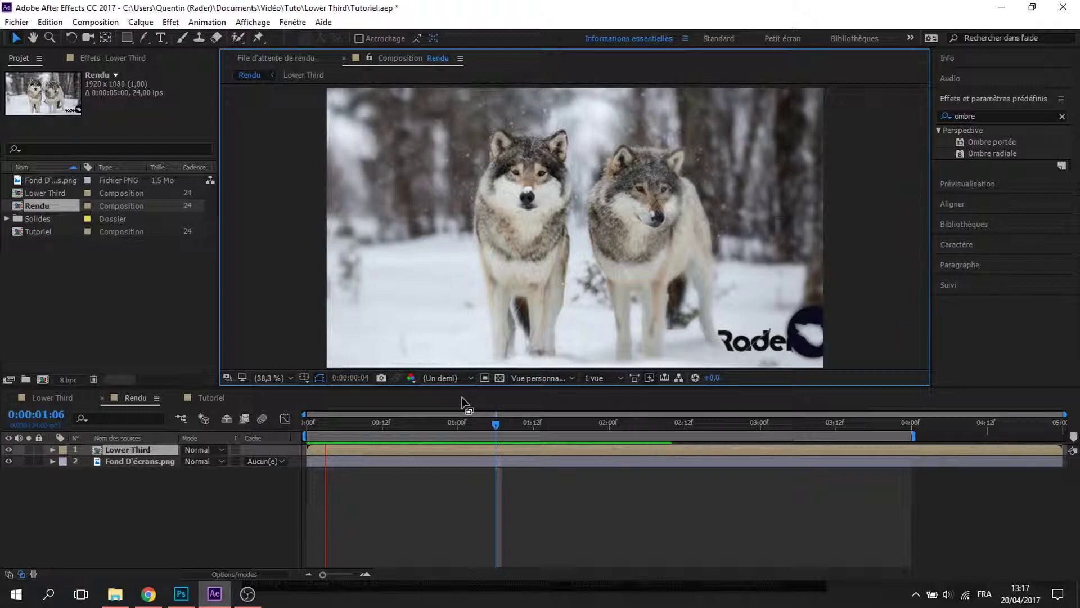
key(space)
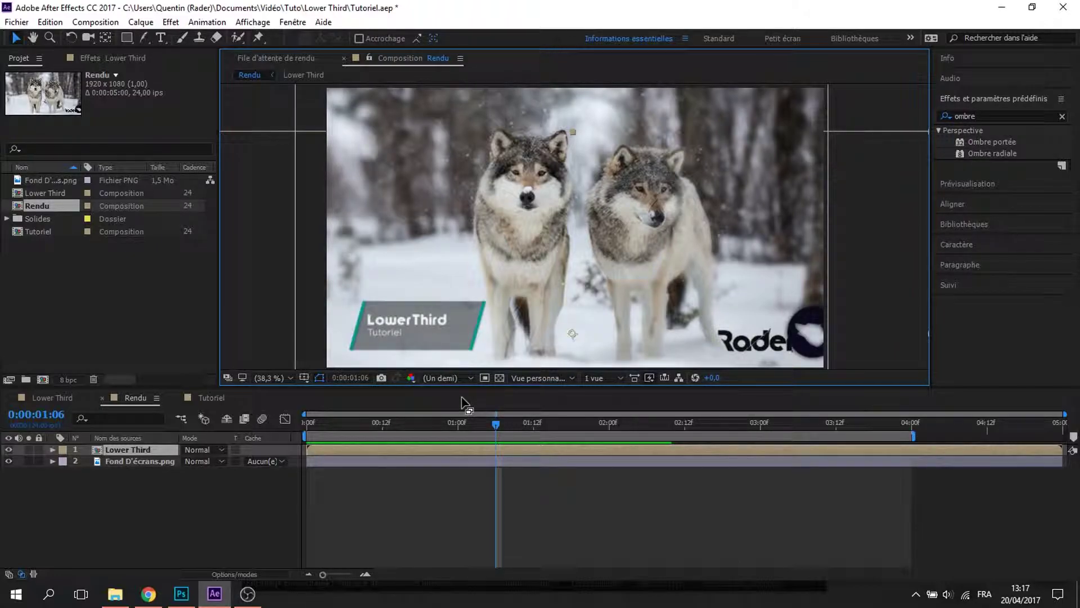
Place the playhead at 0:00:04:01 in Rendu and play the complete lower third animation twice
click(918, 423)
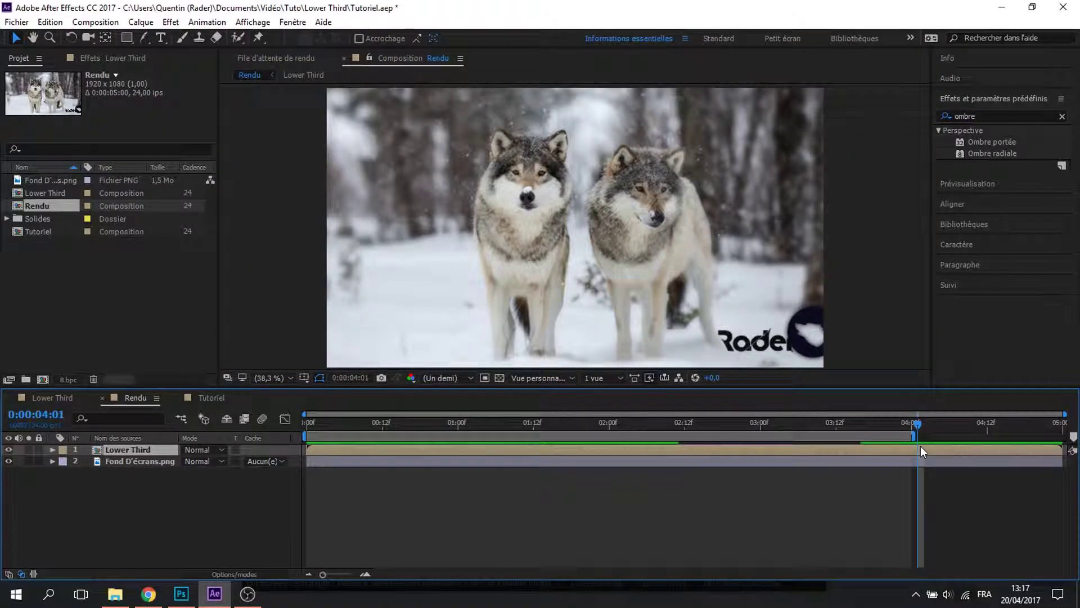
key(space)
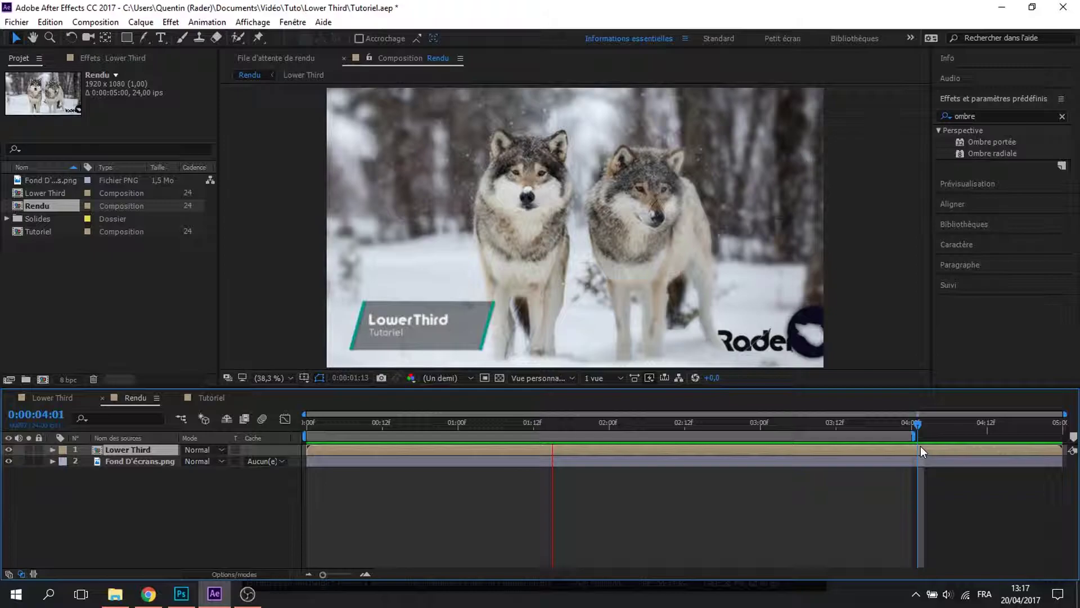
key(space)
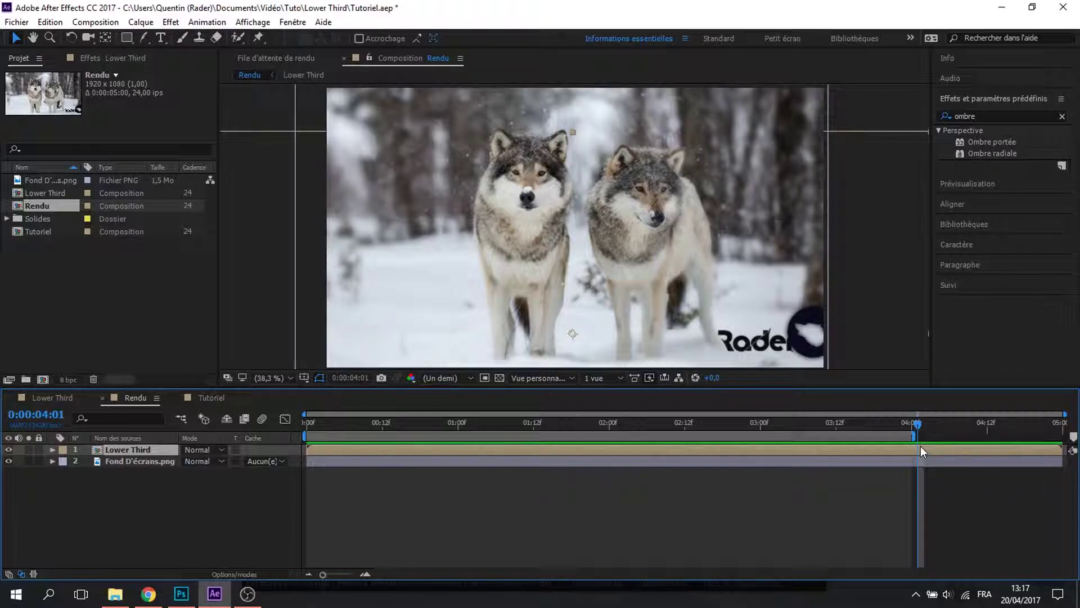
key(space)
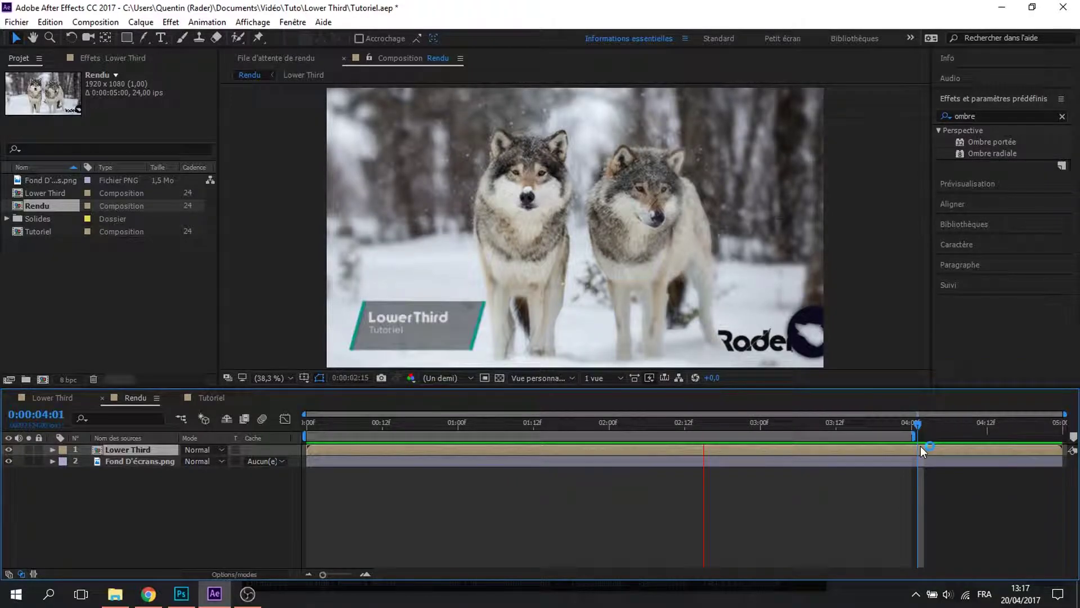
key(space)
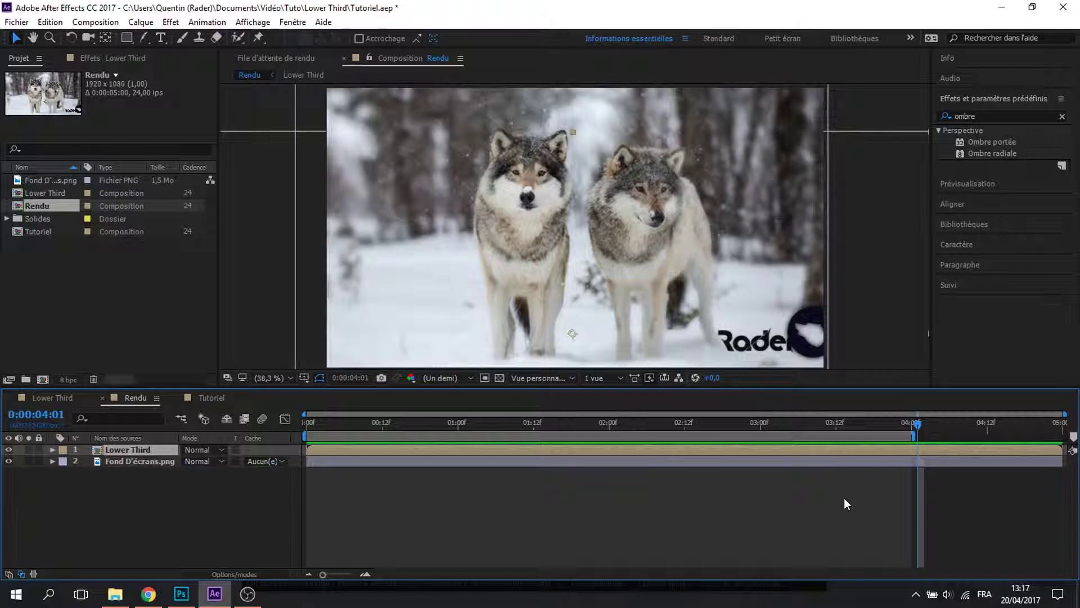
Move the playhead to 0:00:02:15, deselect the Lower Third layer and preview the Rendu composition again
click(680, 426)
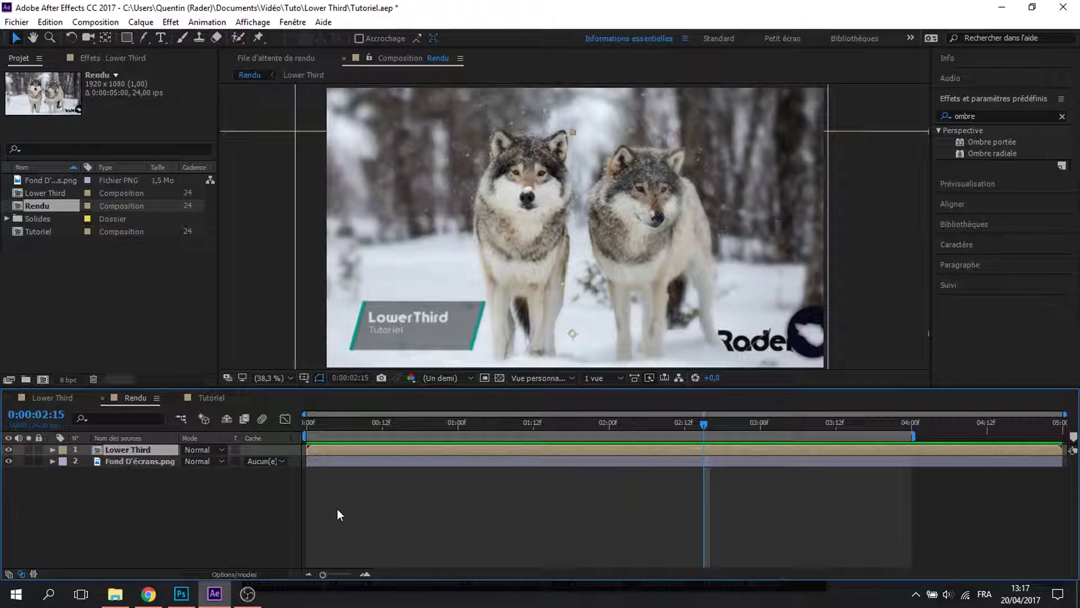
click(280, 533)
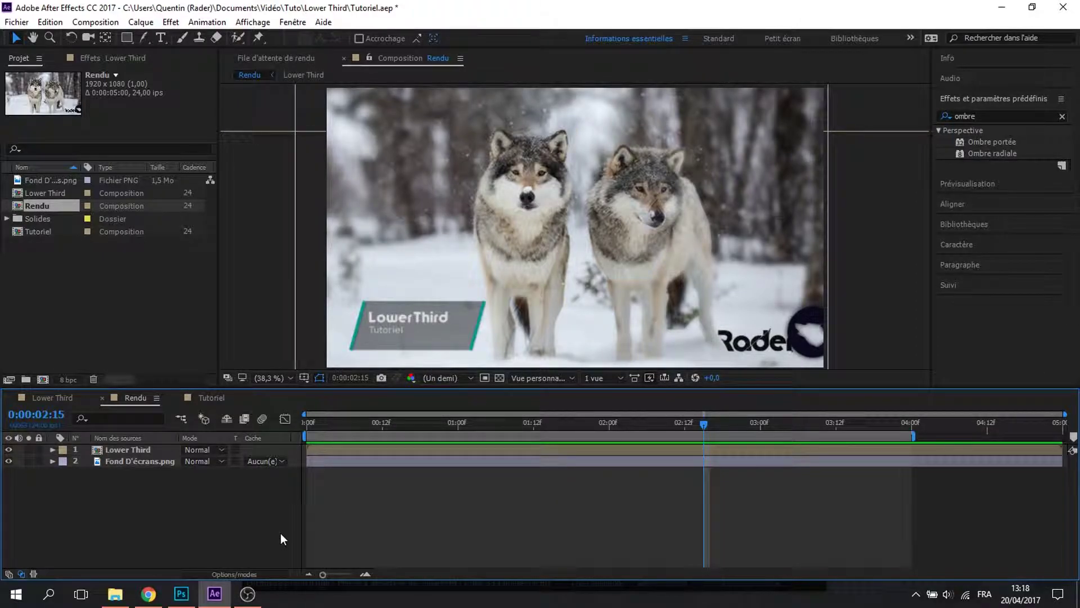
key(space)
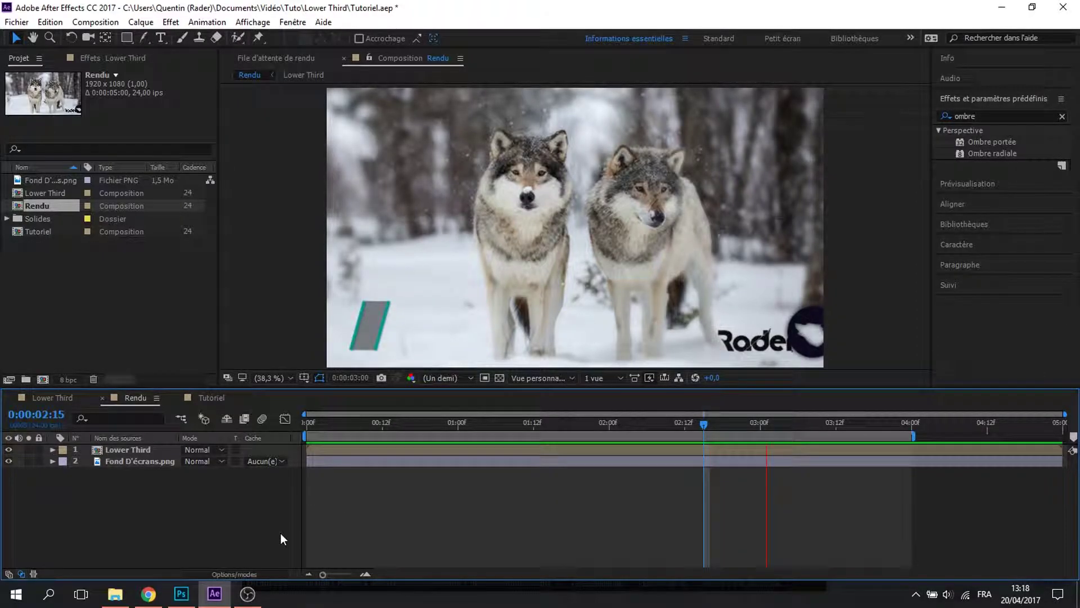
key(space)
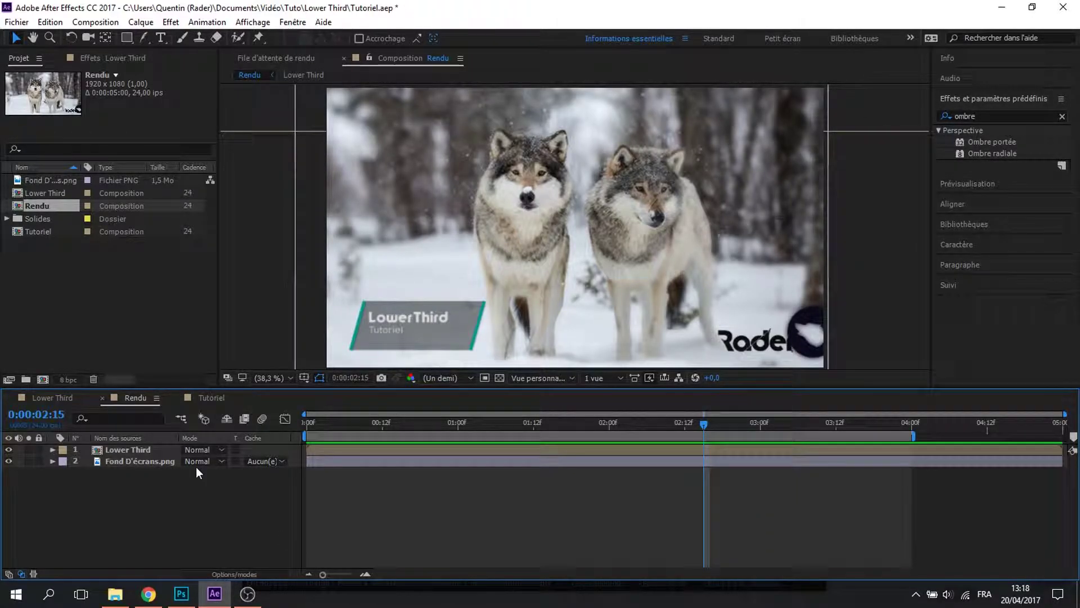